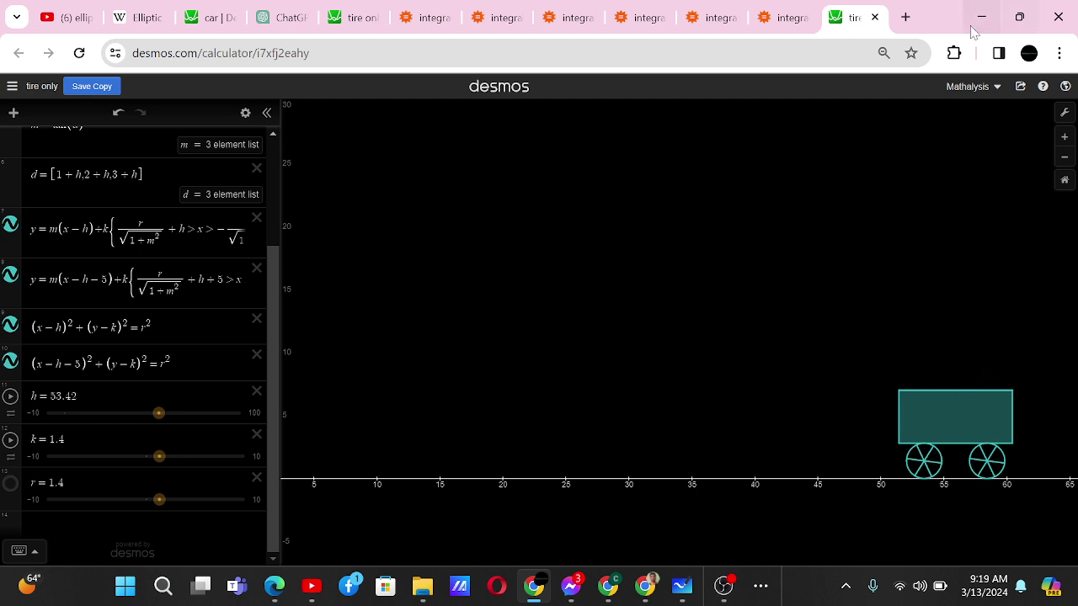
- Open a new blank Desmos graph in a separate browser tab and enable reverse contrast for it
click(905, 17)
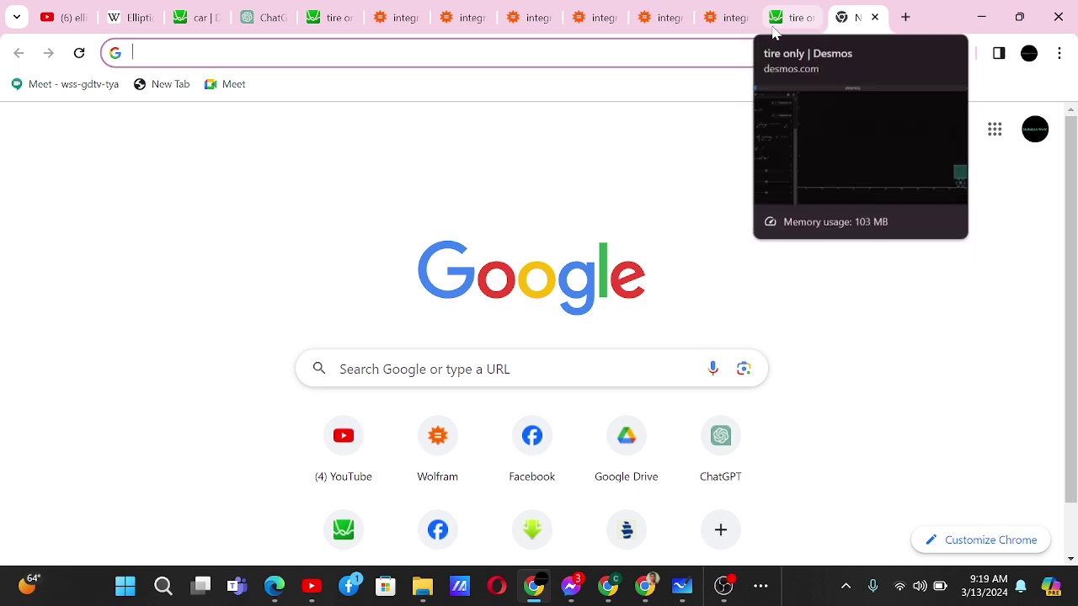
text(des)
key(Return)
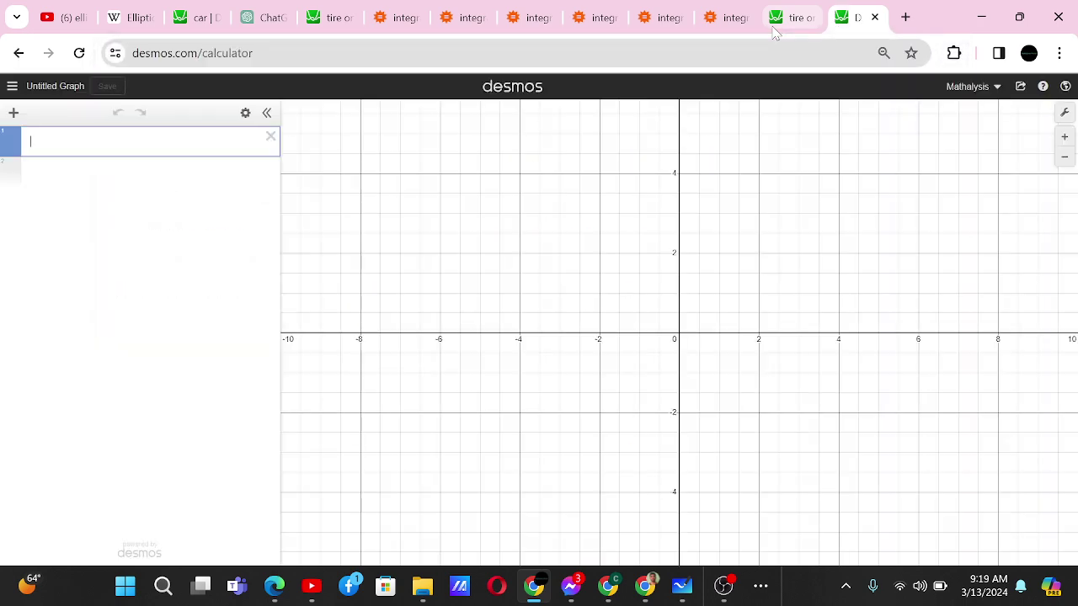
click(1065, 113)
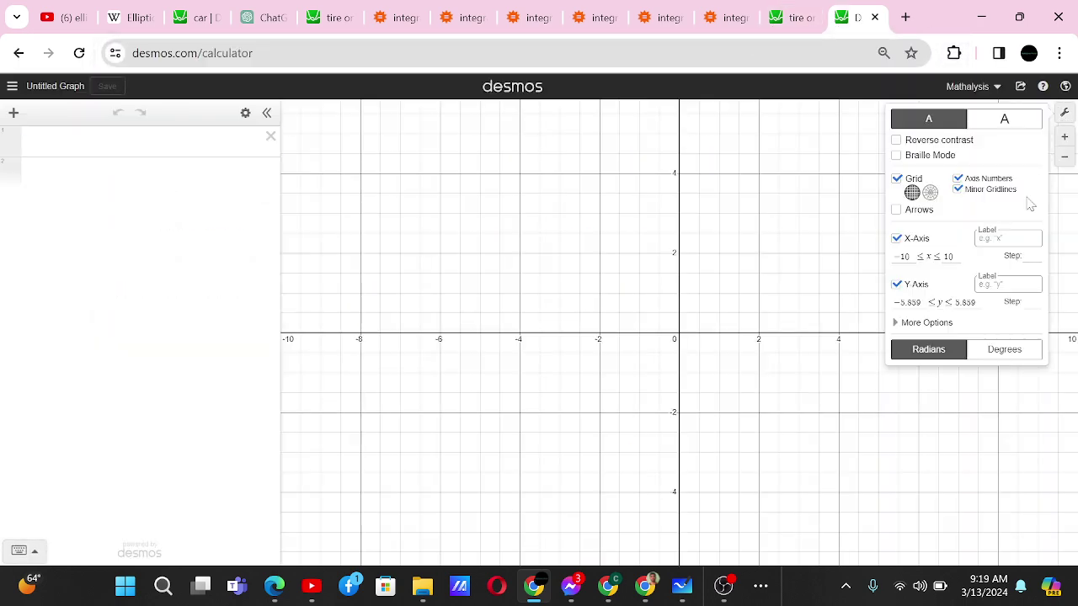
click(897, 141)
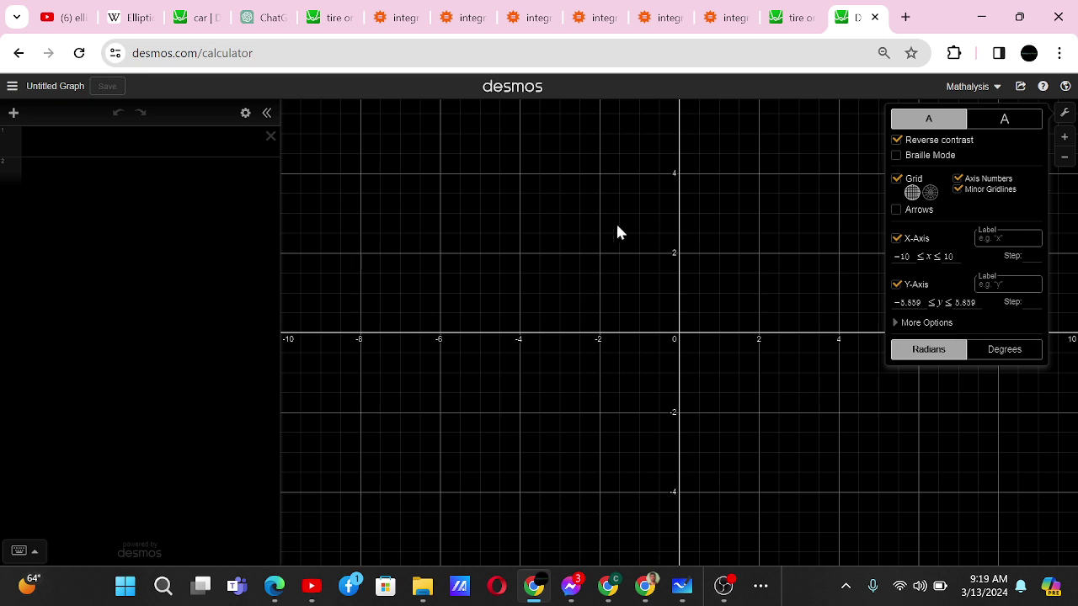
click(665, 284)
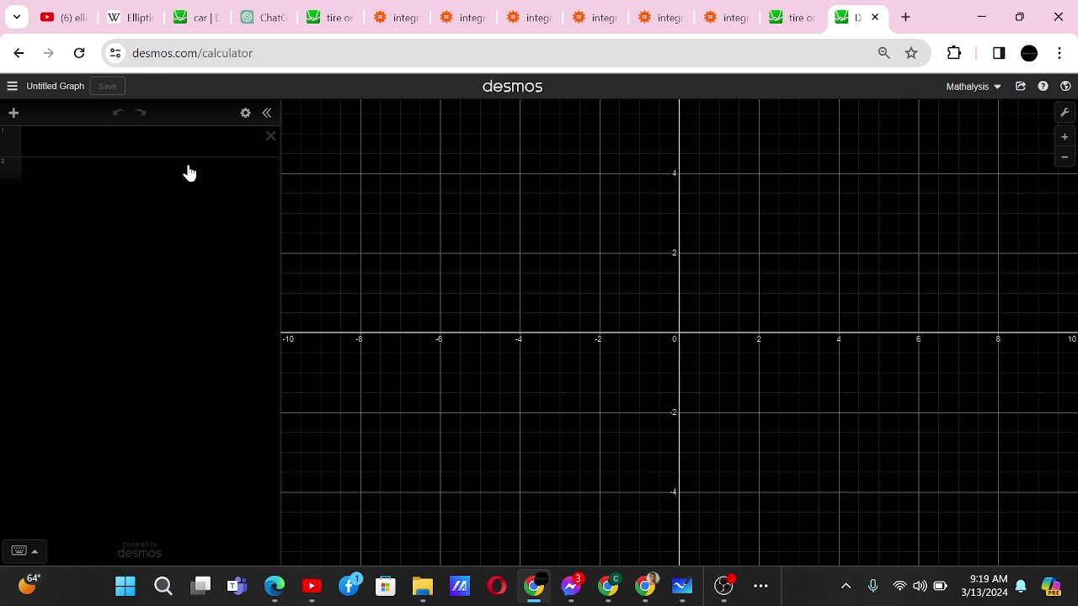
- Graph the circle (x-h)^2+(y-k)^2=r^2 and add sliders for h, k and r
click(30, 141)
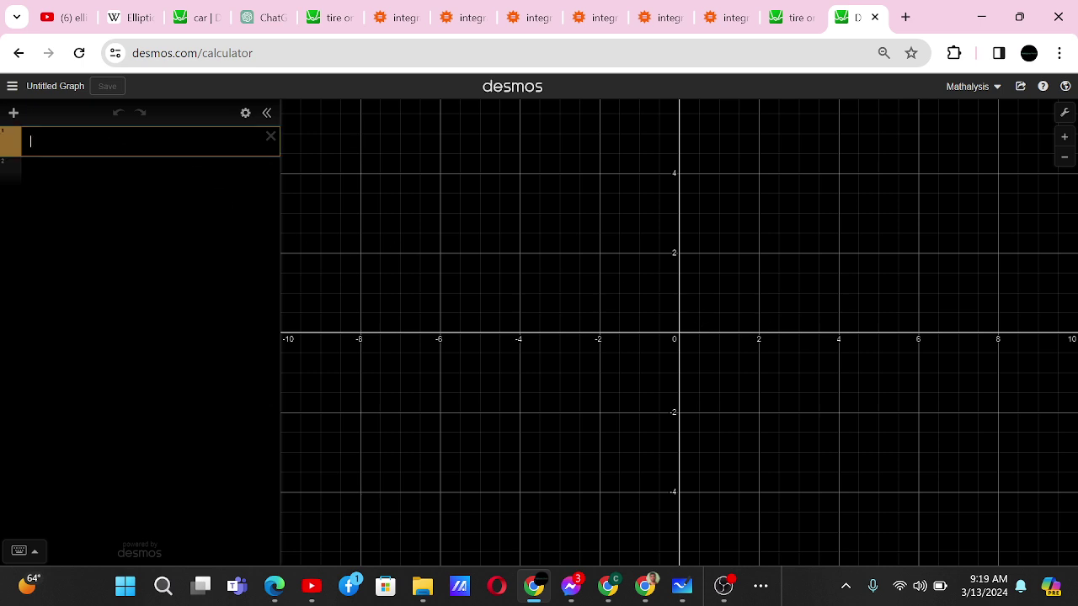
text(()
text(x-h))
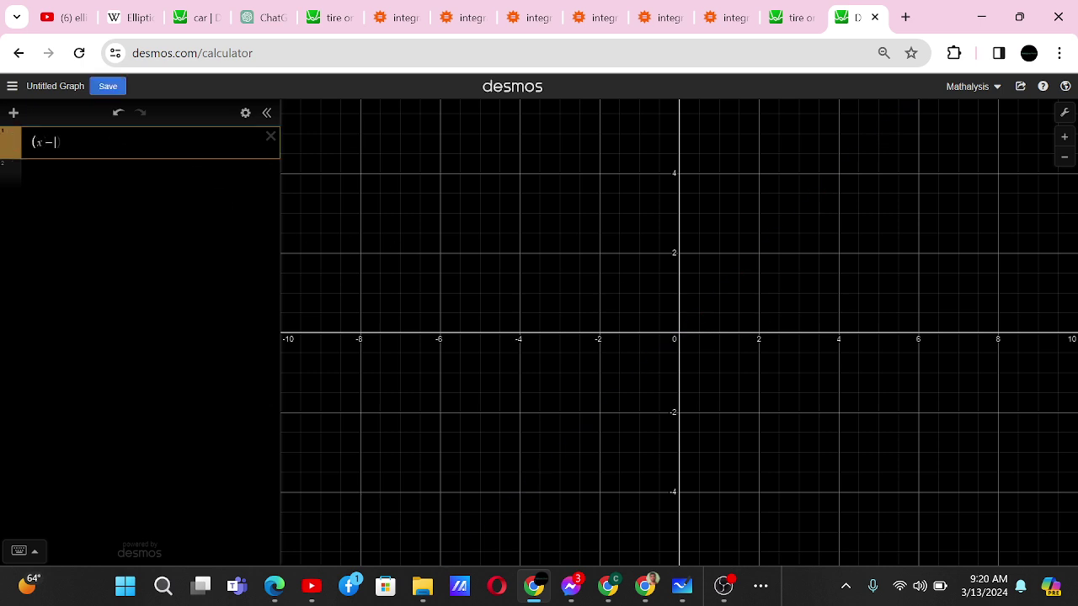
text(^2)
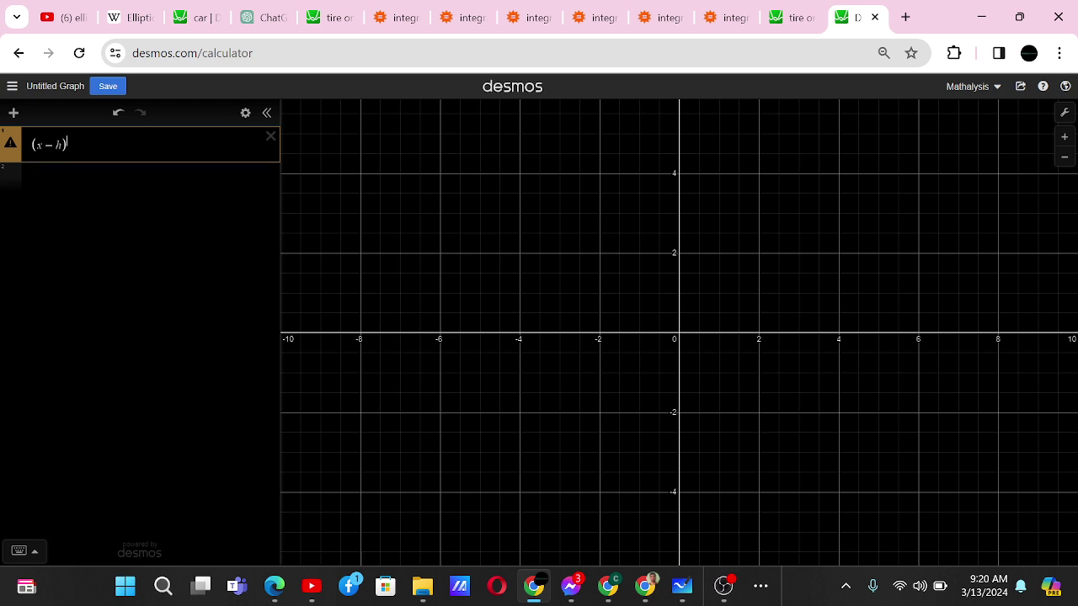
key(Right)
text(+(y)
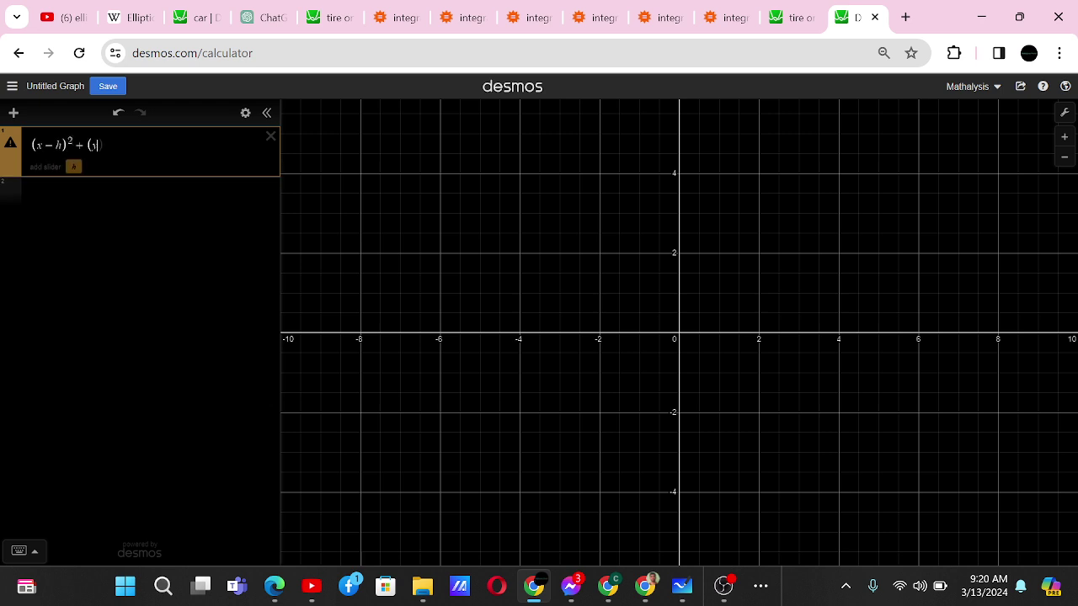
text(-k)^2)
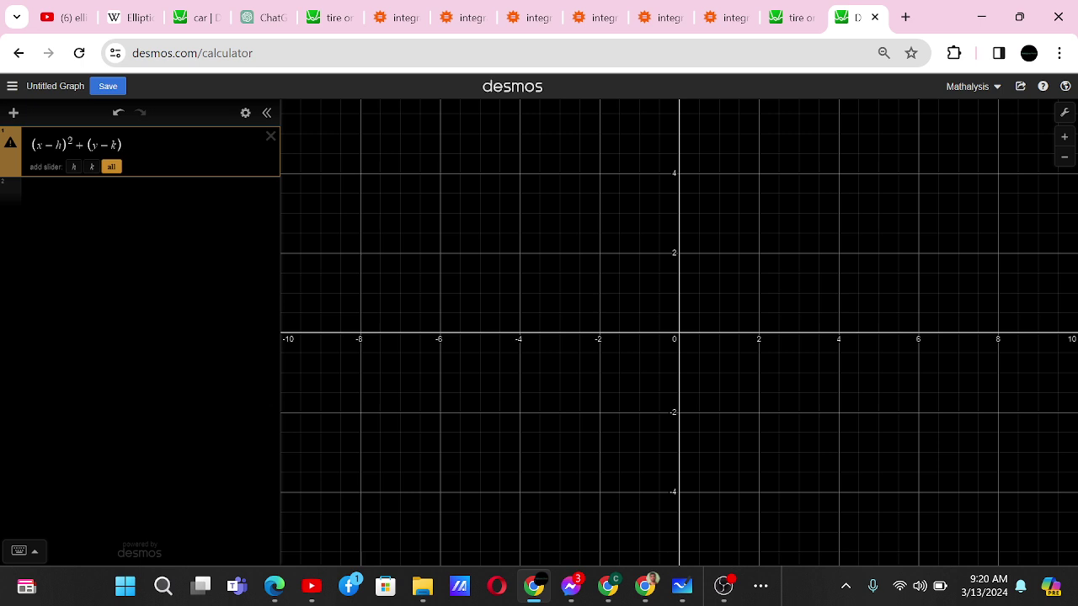
key(Right)
text(=)
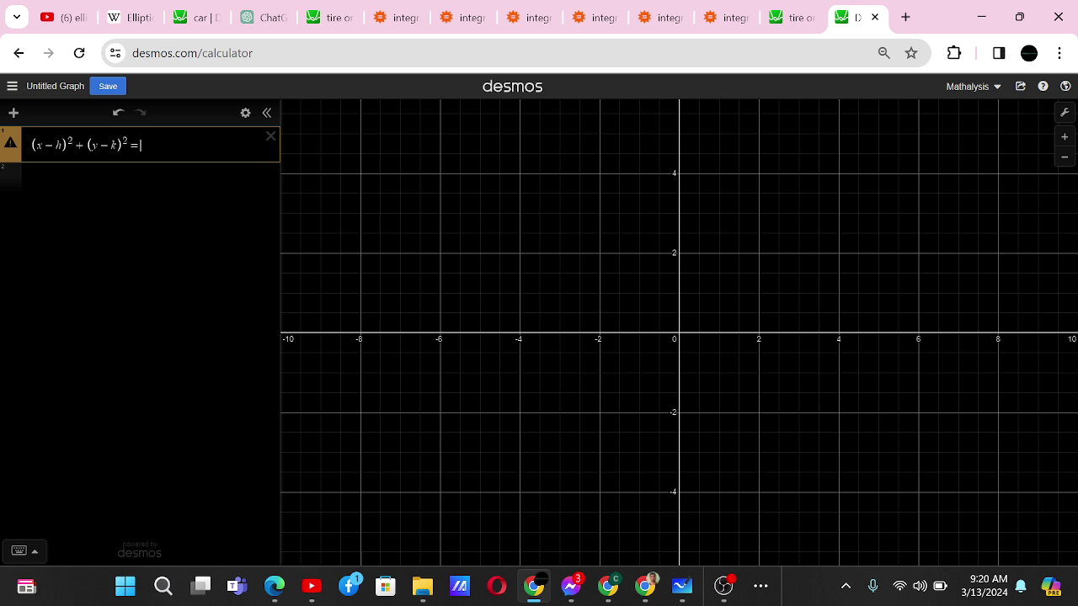
text(r^2)
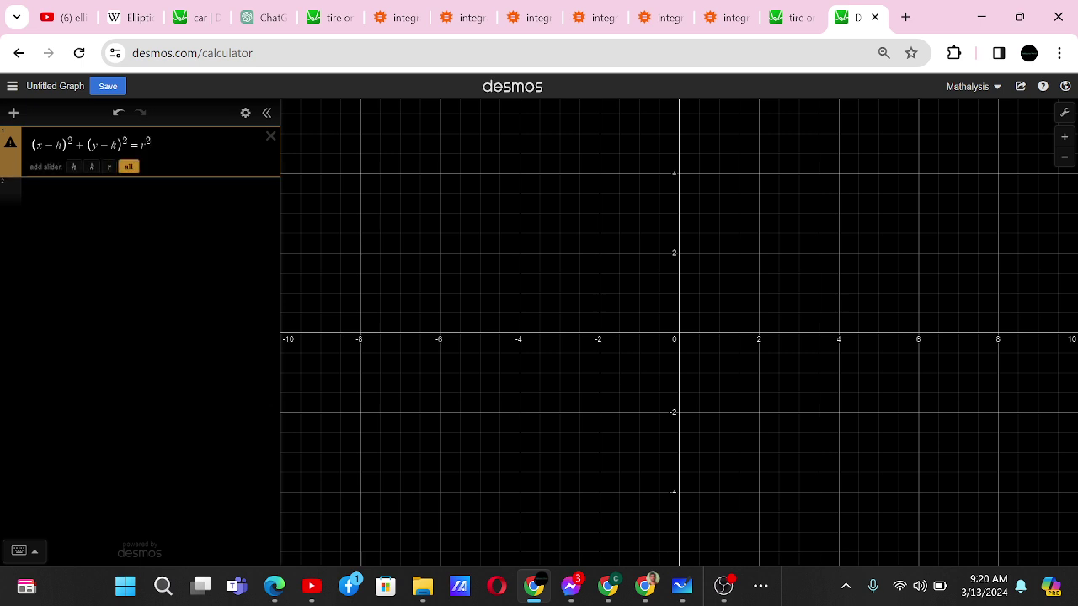
key(Return)
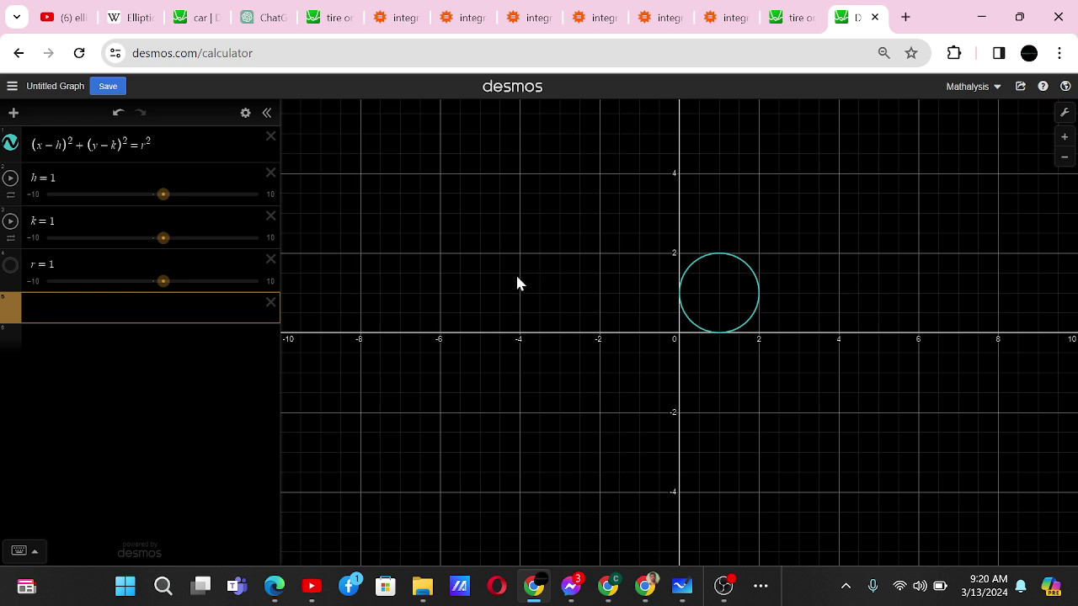
- Try the circle's centre sliders and review the finished "tire only" graph as a reference for the wheel
drag(164, 195, 162, 238)
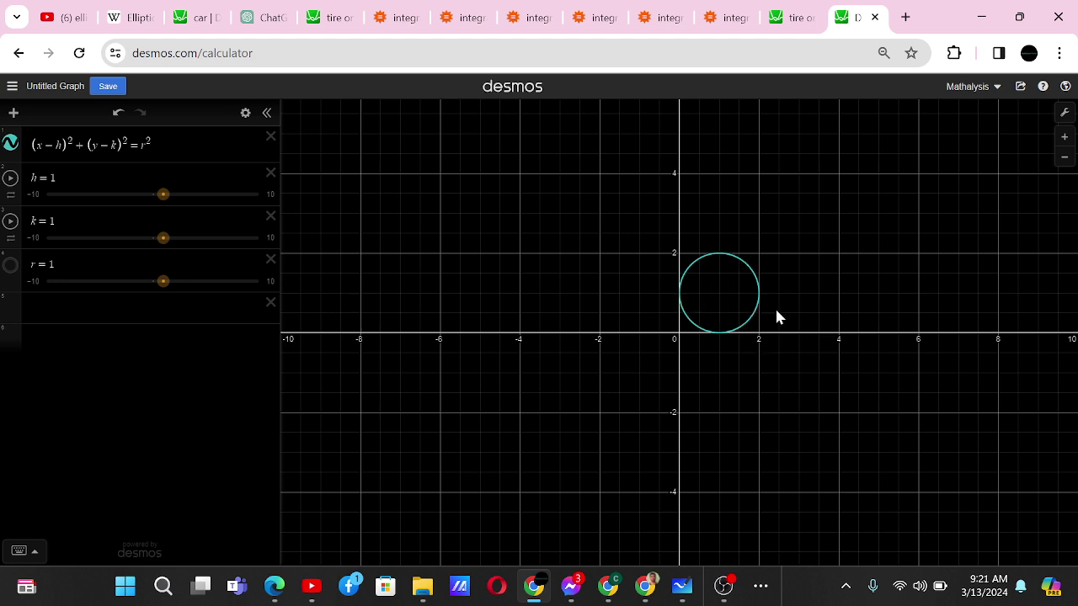
click(791, 18)
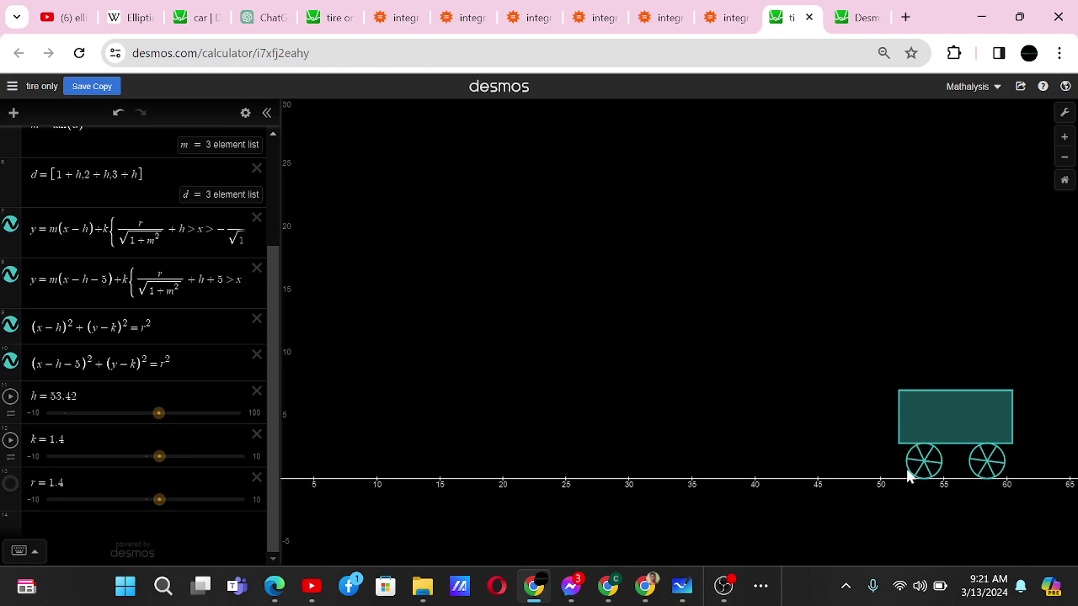
click(857, 18)
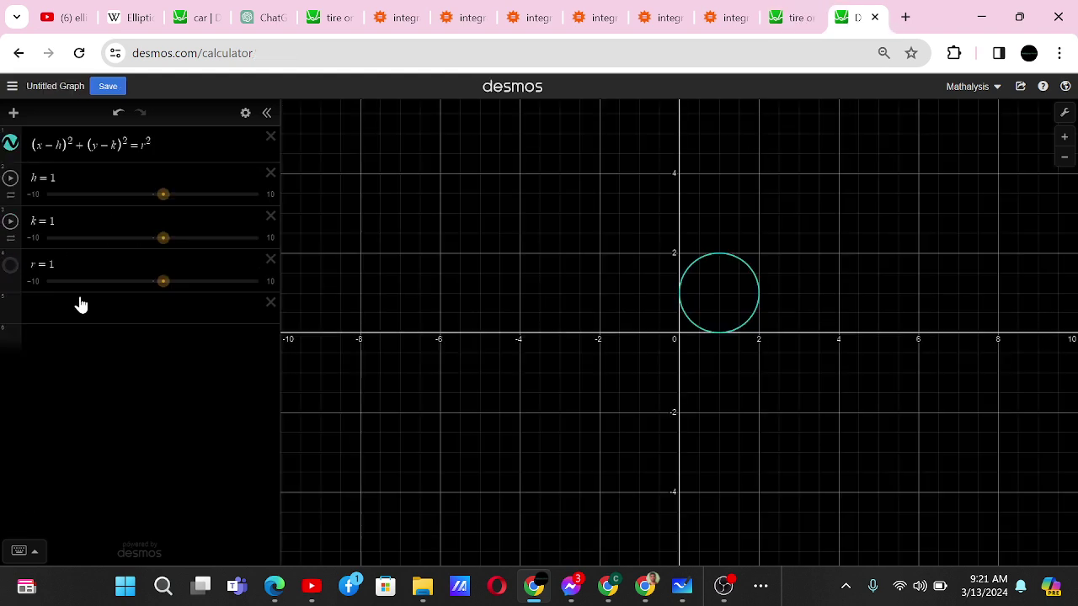
- Switch to Microsoft Whiteboard and handwrite the slope m and the point (h,k) below the car picture
click(143, 307)
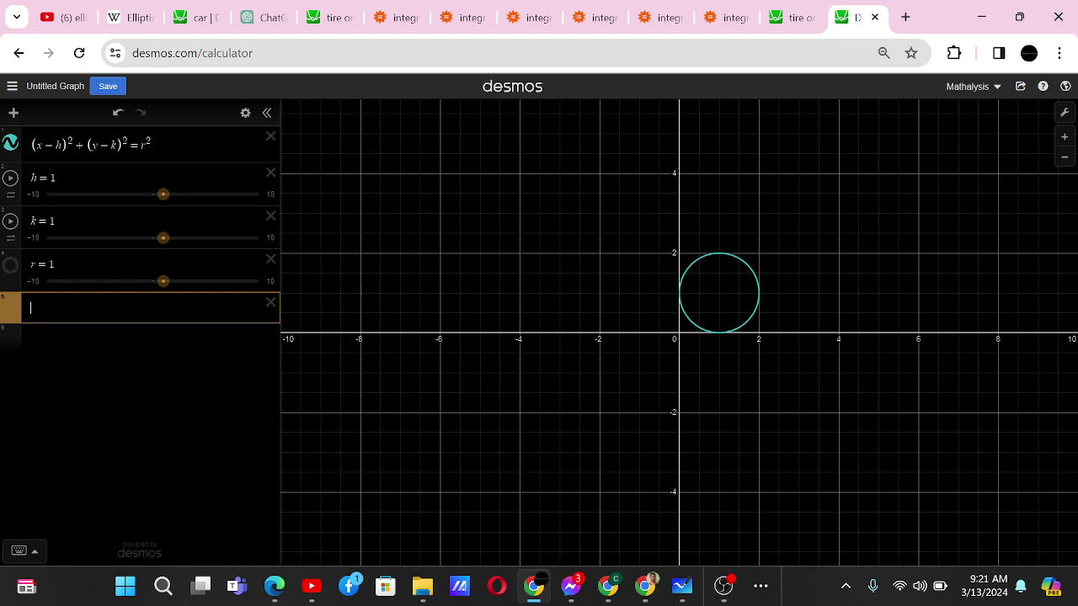
click(682, 586)
click(476, 543)
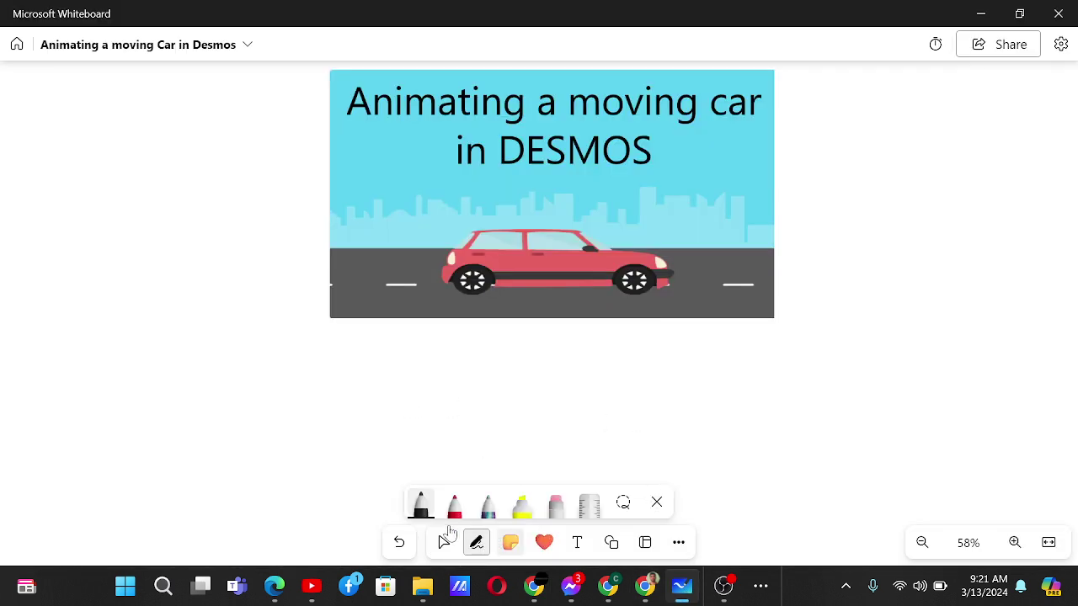
mouse_move(210, 359)
mouse_down()
mouse_move(238, 353)
mouse_move(252, 378)
mouse_up()
mouse_move(485, 342)
mouse_down()
mouse_move(478, 369)
mouse_move(524, 364)
mouse_up()
mouse_move(533, 349)
mouse_down()
mouse_move(533, 365)
mouse_move(553, 367)
mouse_up()
- Handwrite the point-slope equation (y-k) = m(x-h) beneath the point
mouse_move(351, 406)
mouse_down()
mouse_move(369, 408)
mouse_move(357, 436)
mouse_move(392, 414)
mouse_up()
mouse_move(402, 406)
mouse_down()
mouse_move(404, 432)
mouse_move(422, 431)
mouse_up()
drag(345, 390, 345, 433)
mouse_move(423, 399)
mouse_down()
mouse_move(471, 417)
mouse_move(529, 415)
mouse_move(517, 410)
mouse_move(536, 421)
mouse_move(567, 407)
mouse_move(593, 431)
mouse_up()
mouse_move(592, 408)
mouse_down()
mouse_move(572, 428)
mouse_move(622, 419)
mouse_up()
mouse_move(636, 406)
mouse_down()
mouse_move(636, 430)
mouse_move(658, 436)
mouse_up()
- Handwrite the rearranged line equation y = m(x-h)+k under the point-slope form and finish it with two slashes
mouse_move(415, 449)
mouse_down()
mouse_move(401, 474)
mouse_move(458, 465)
mouse_up()
mouse_move(487, 455)
mouse_down()
mouse_move(488, 467)
mouse_move(503, 455)
mouse_move(509, 468)
mouse_move(545, 476)
mouse_up()
mouse_move(548, 458)
mouse_down()
mouse_move(563, 474)
mouse_move(546, 480)
mouse_move(591, 468)
mouse_up()
mouse_move(596, 456)
mouse_down()
mouse_move(596, 472)
mouse_move(621, 482)
mouse_move(658, 466)
mouse_up()
mouse_move(663, 454)
mouse_down()
mouse_move(695, 482)
mouse_move(720, 474)
mouse_move(699, 497)
mouse_up()
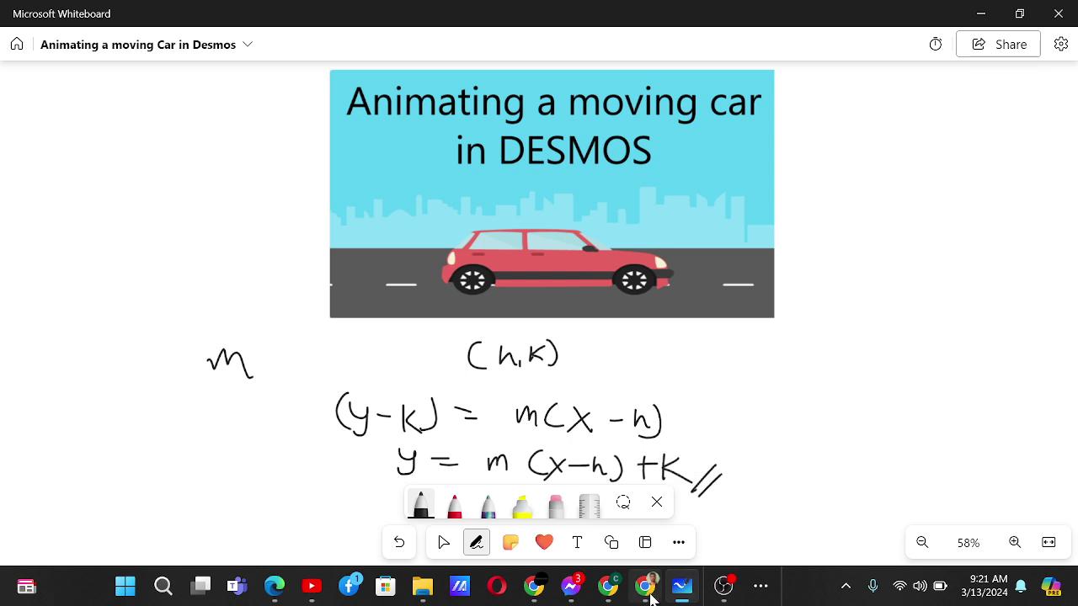
- Switch back to the new Desmos graph and add the line y=m(x-h)+k with a slider for m
click(539, 596)
text(y)
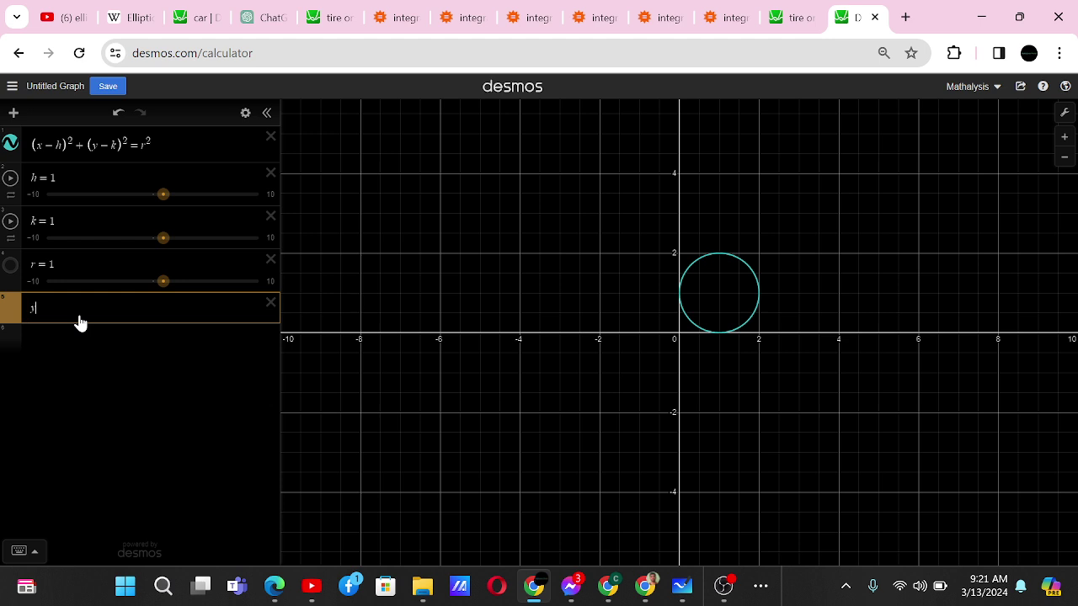
text(=x)
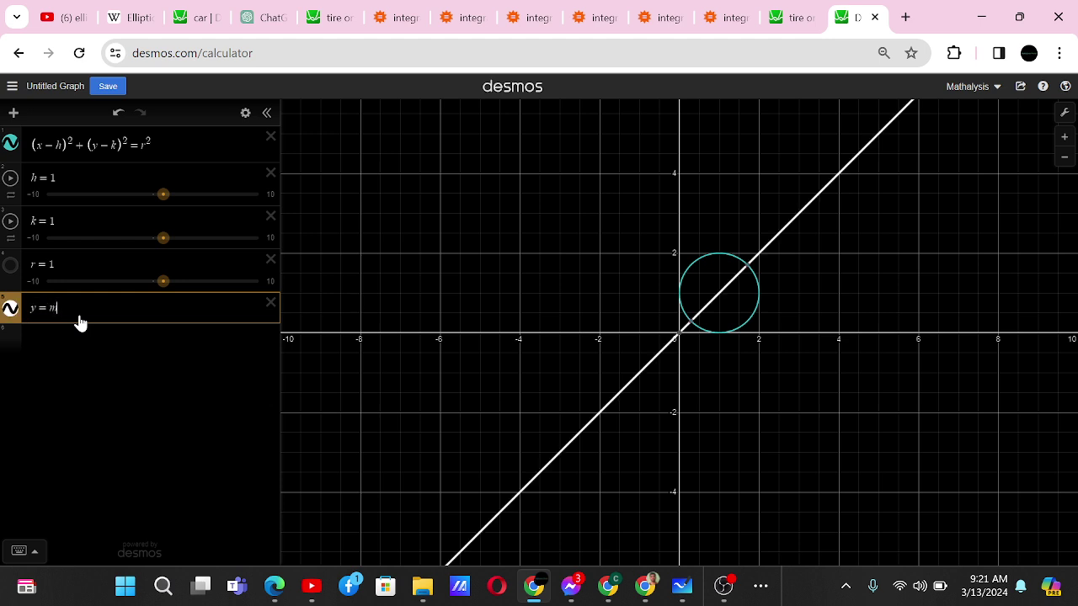
text((x-h)
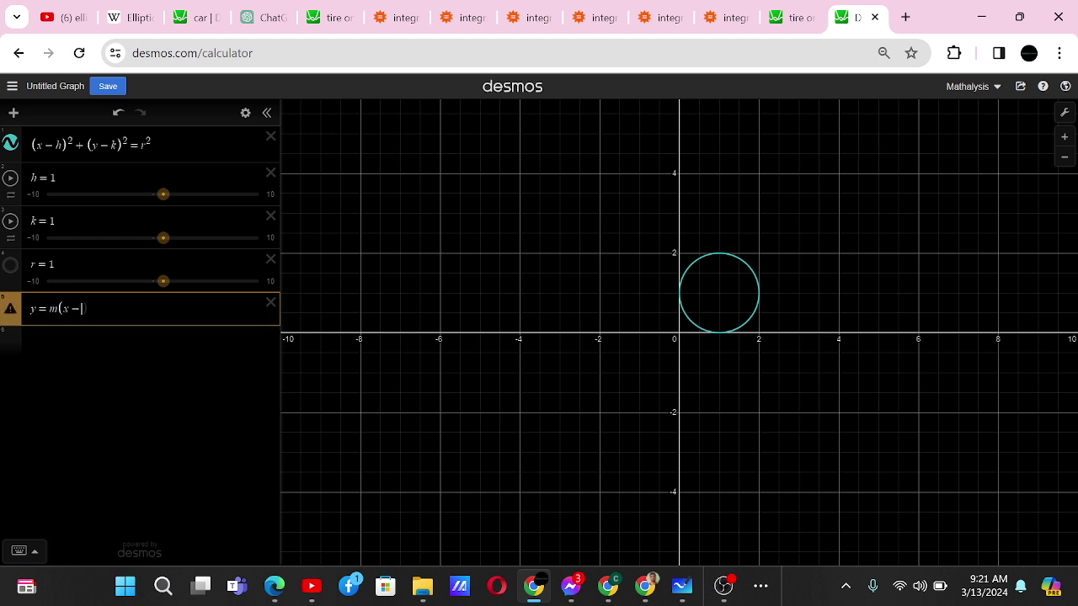
text(+k)
key(Return)
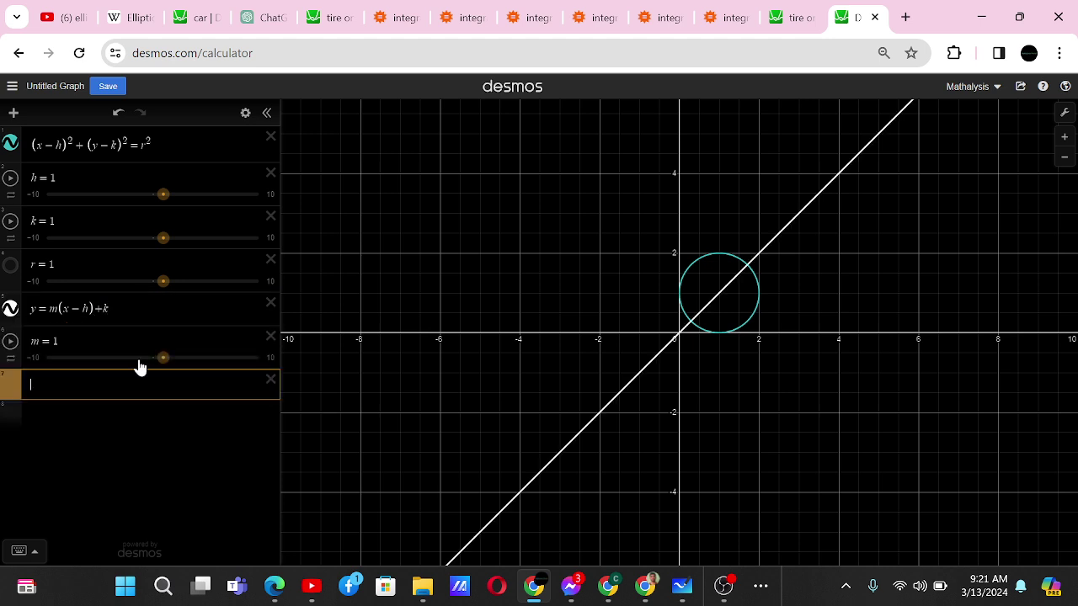
- Rotate the line about the circle's centre by setting the slope m to 10, followed by 0
drag(165, 361, 290, 359)
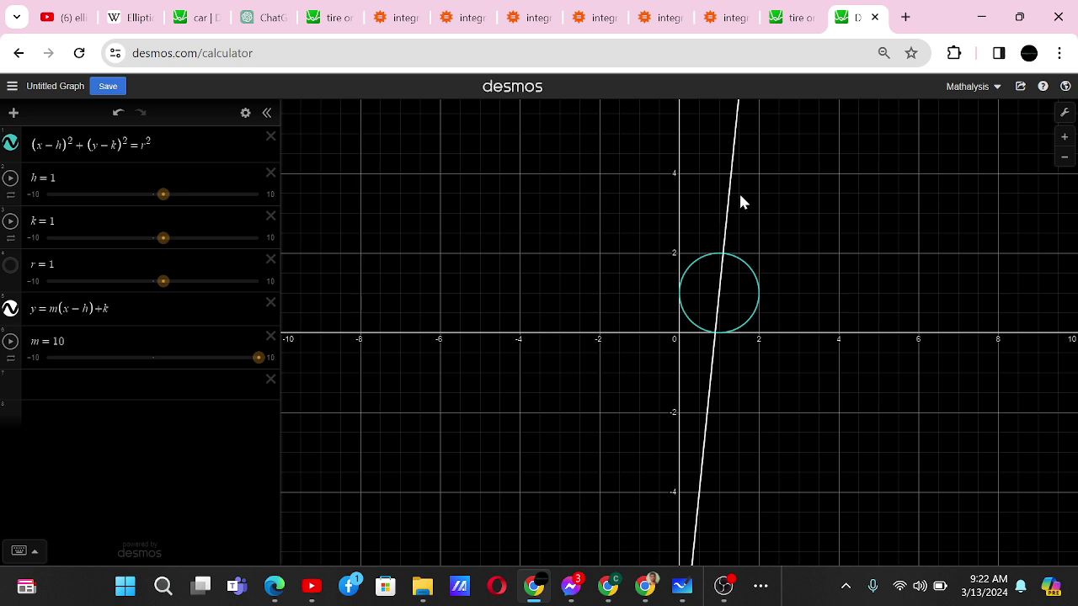
drag(259, 358, 152, 358)
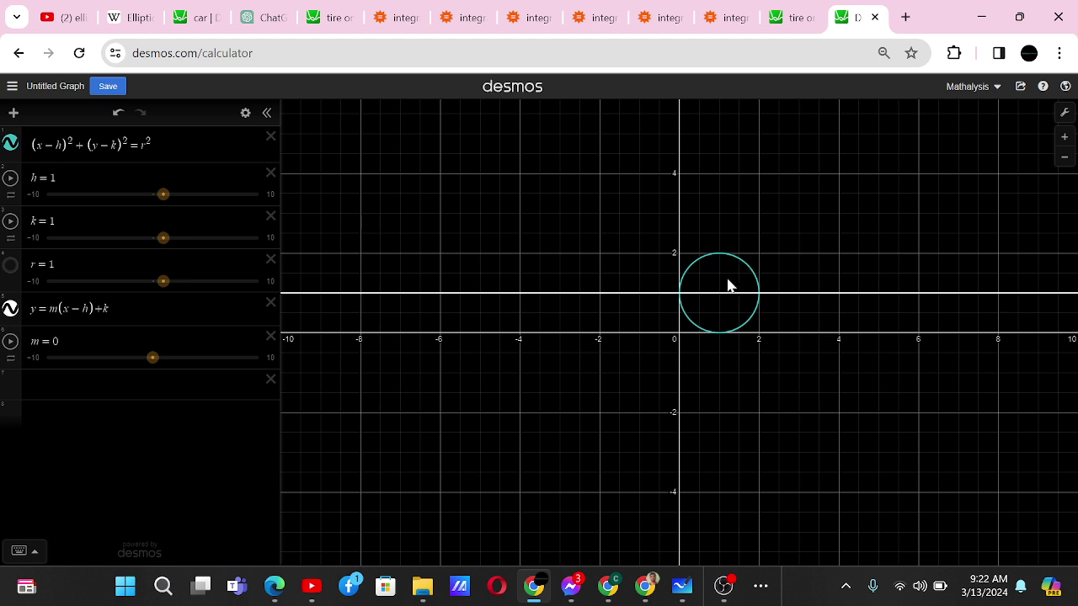
- Define m=tan(d) with the list d=[1,2,3], and delete the separate slider for m
click(143, 384)
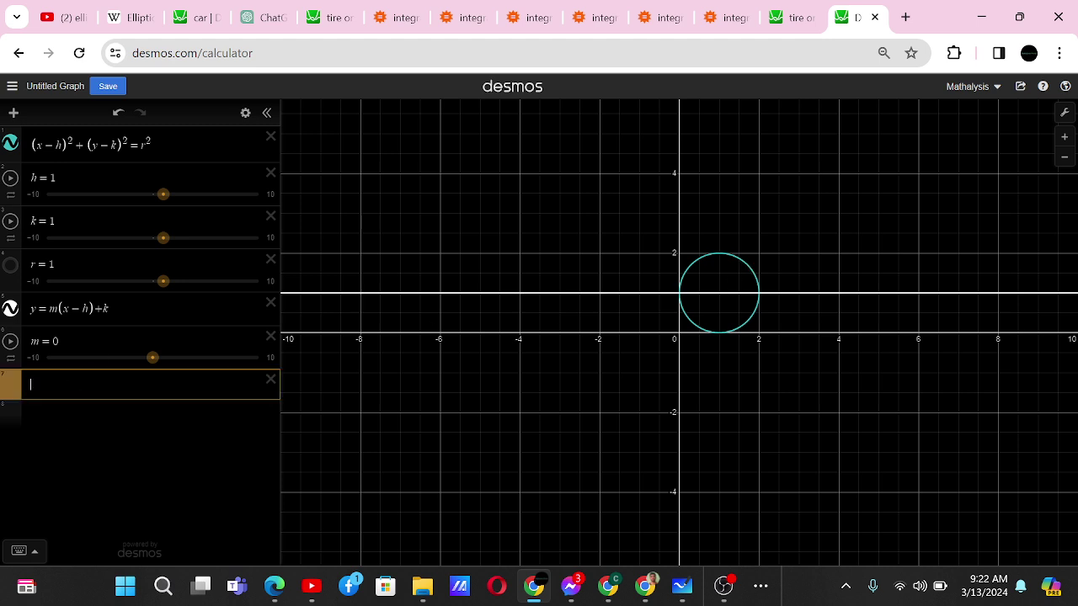
text(m=tan(a)
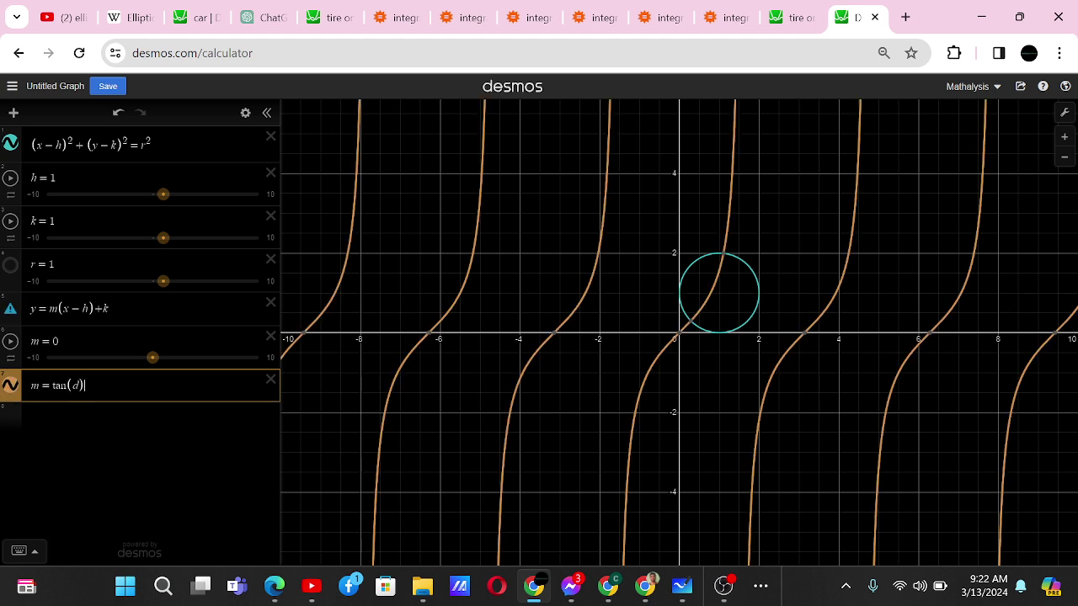
key(Return)
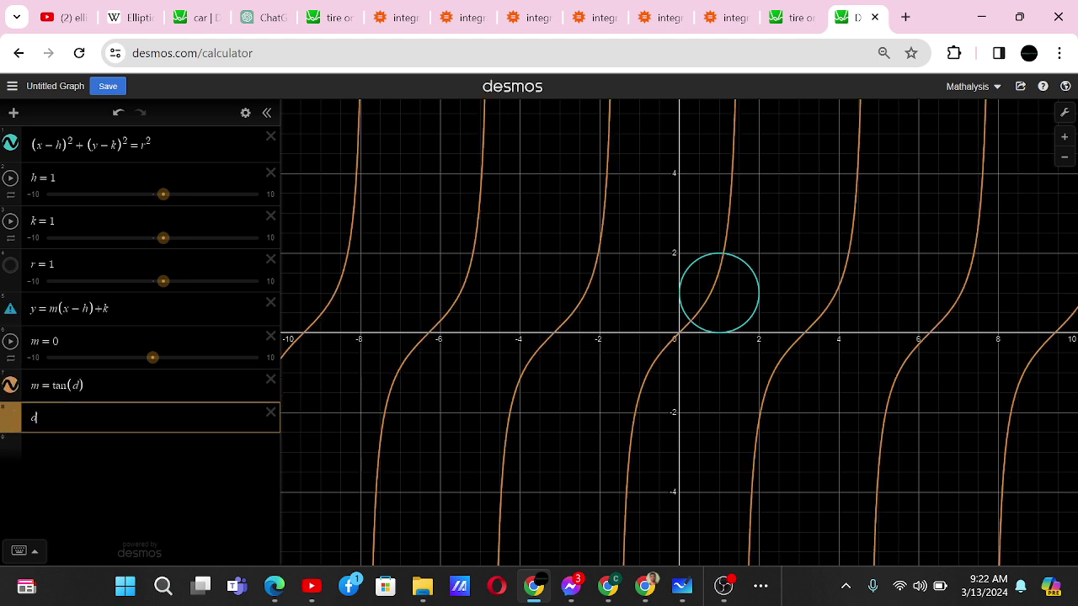
text(d=[1)
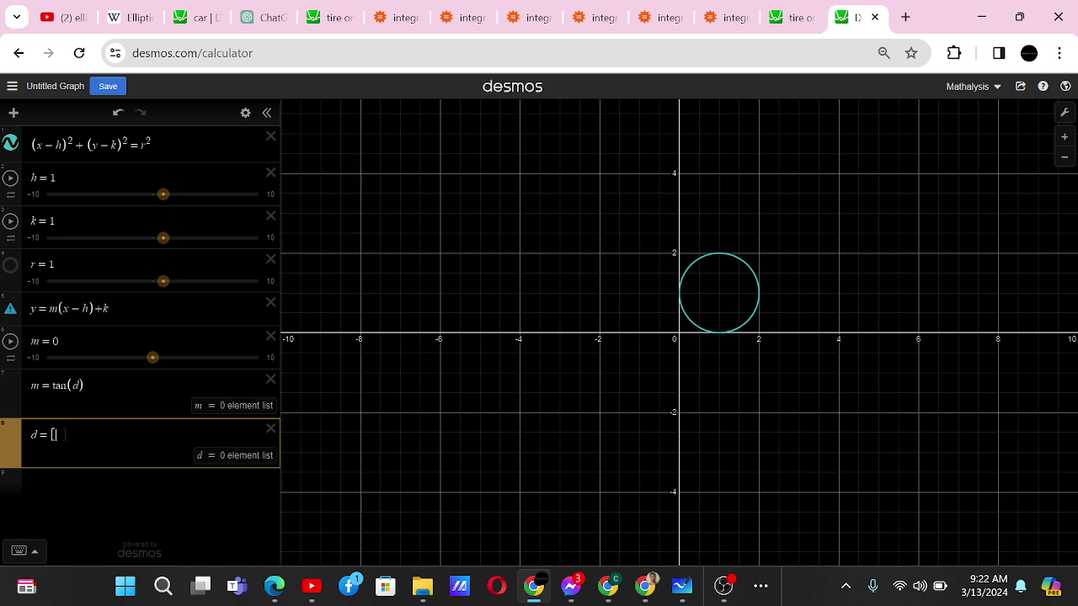
text(,2,3)
key(Return)
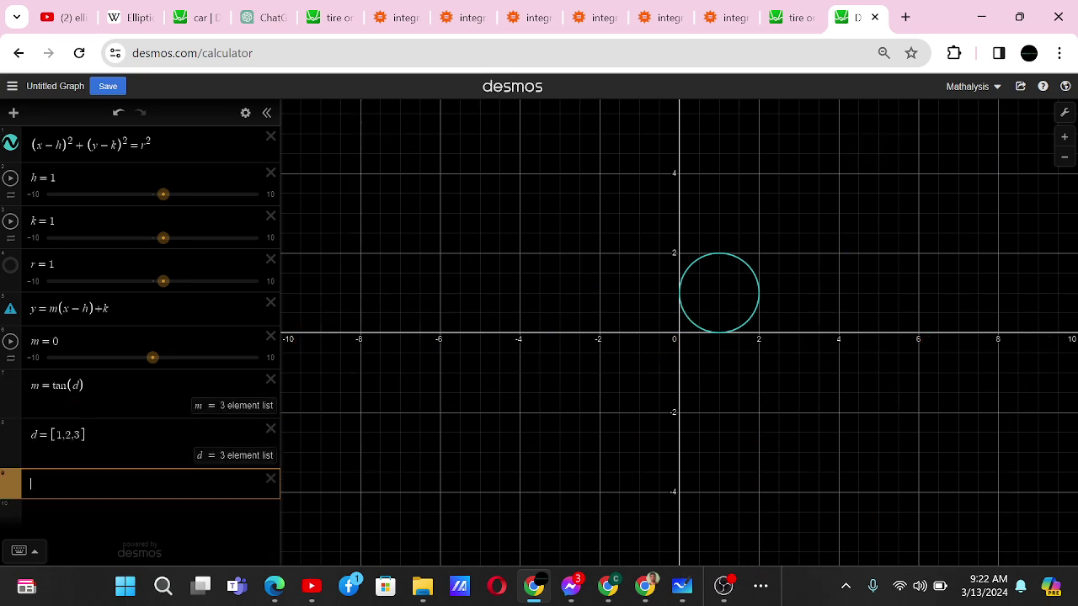
click(271, 337)
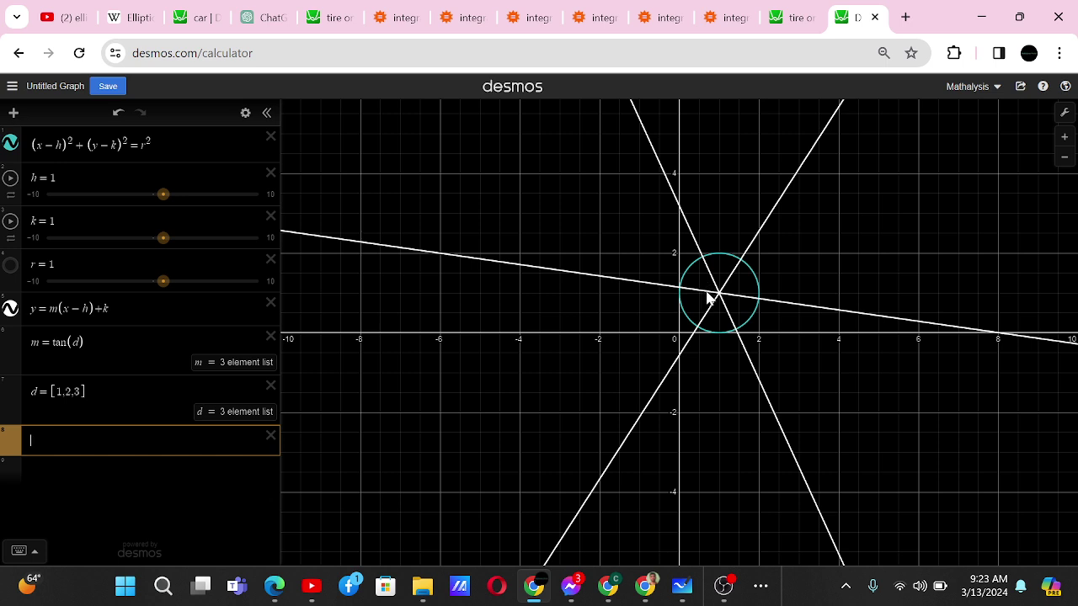
- Inspect where the steep downward-sloping line crosses the circle at its upper and lower intersection points
click(737, 334)
click(703, 258)
mouse_move(741, 344)
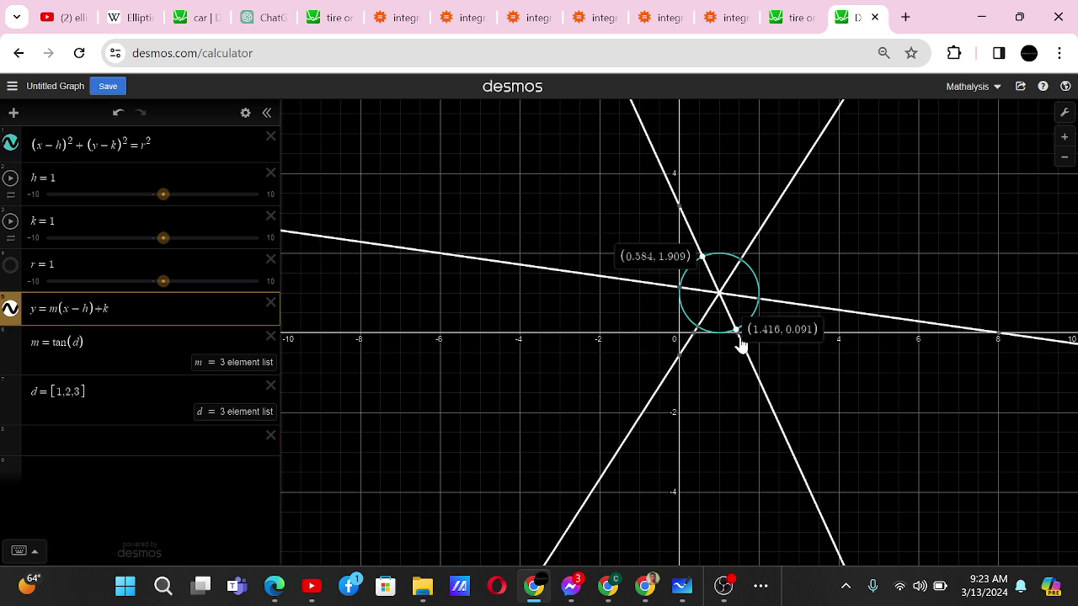
click(721, 441)
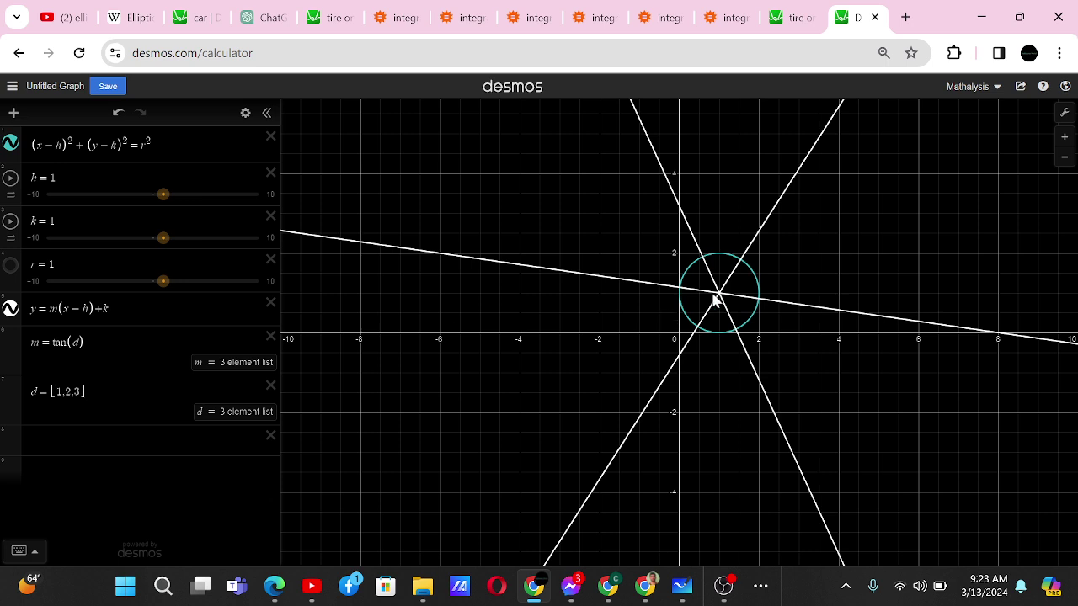
click(737, 340)
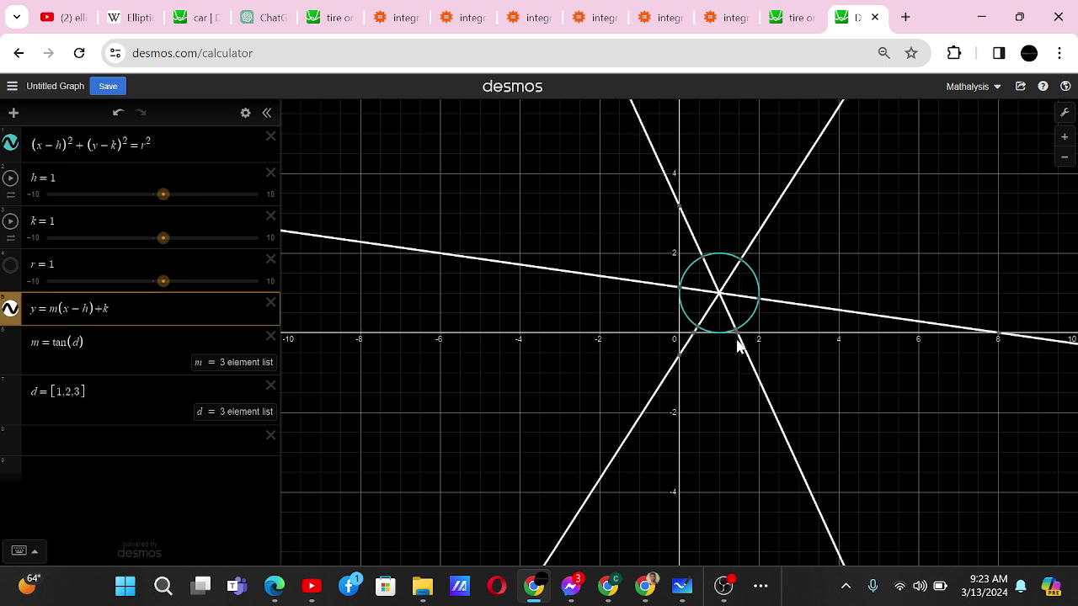
drag(736, 342, 739, 341)
click(739, 342)
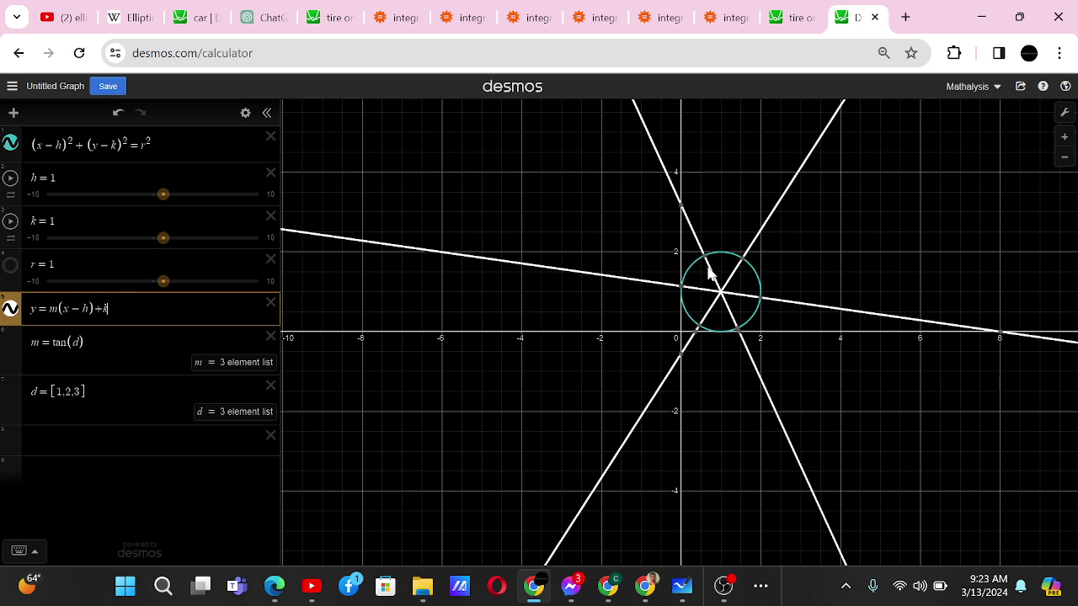
- Switch to Microsoft Whiteboard and sketch a circle crossed by a downward-sloping line in an empty area, marking both intersection points
mouse_move(707, 263)
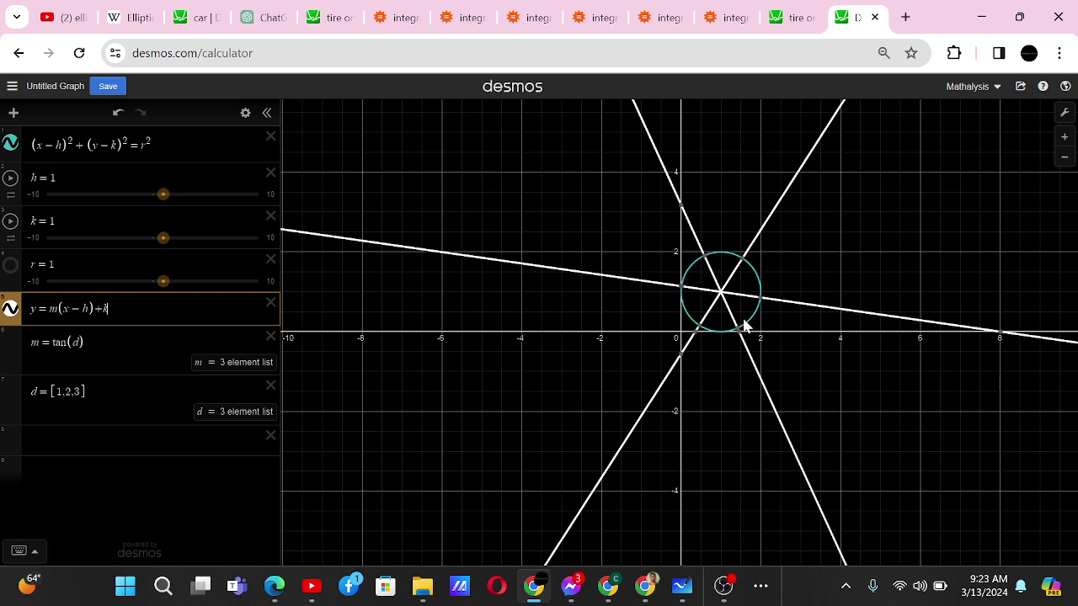
click(682, 586)
click(443, 541)
drag(842, 359, 177, 355)
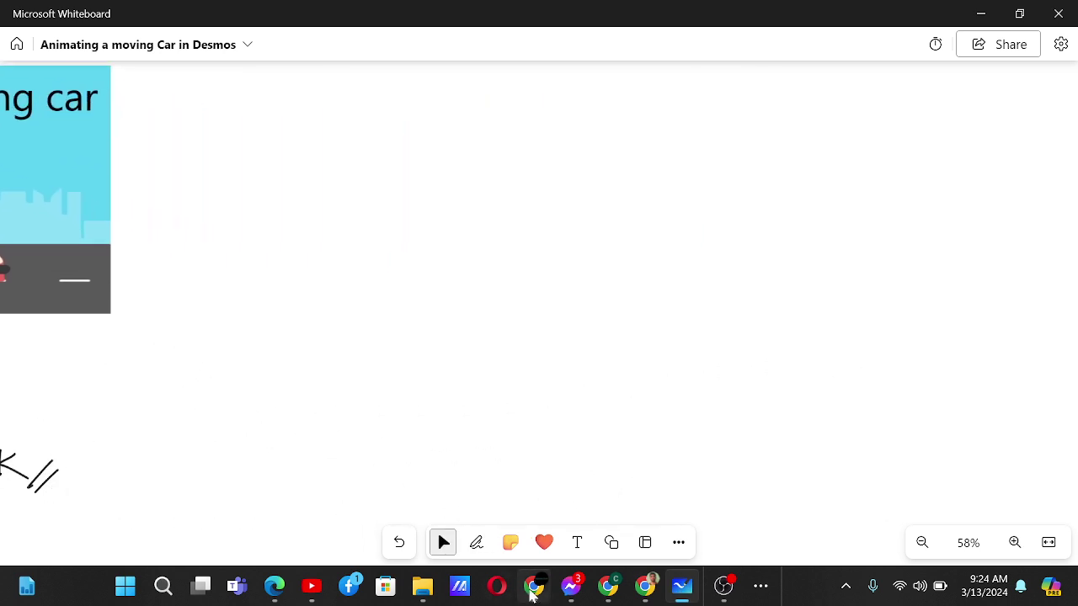
click(477, 541)
mouse_move(943, 131)
mouse_down()
mouse_move(834, 106)
mouse_move(774, 167)
mouse_move(881, 274)
mouse_move(945, 242)
mouse_move(958, 183)
mouse_move(941, 125)
mouse_up()
drag(760, 86, 1052, 305)
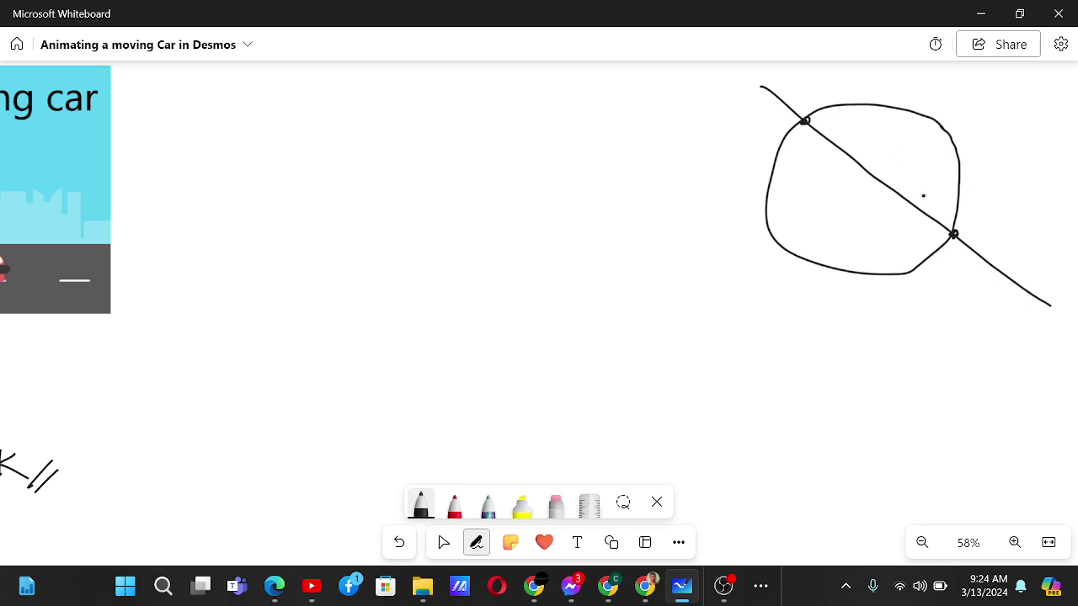
- Draw an arrow out from the sketched circle and handwrite its equation (x-h)²+(y-k)²=r²
mouse_move(775, 160)
mouse_down()
mouse_move(723, 154)
mouse_move(732, 163)
mouse_up()
mouse_move(278, 97)
mouse_down()
mouse_move(280, 123)
mouse_move(301, 107)
mouse_move(281, 126)
mouse_up()
drag(305, 118, 329, 117)
click(342, 118)
drag(327, 103, 339, 136)
mouse_move(357, 90)
mouse_down()
mouse_move(361, 110)
mouse_move(376, 107)
mouse_up()
mouse_move(385, 99)
mouse_down()
mouse_move(385, 130)
mouse_move(398, 112)
mouse_up()
drag(404, 100, 403, 133)
drag(410, 108, 415, 119)
mouse_move(423, 106)
mouse_down()
mouse_move(411, 135)
mouse_move(454, 114)
mouse_up()
mouse_move(460, 105)
mouse_down()
mouse_move(468, 133)
mouse_move(486, 96)
mouse_move(514, 121)
mouse_move(496, 123)
mouse_move(528, 122)
mouse_move(563, 108)
mouse_up()
- Draw a curved arrow from the sketched line and handwrite its equation y=m(x-h)+k below the circle equation
drag(747, 85, 677, 146)
mouse_move(636, 196)
mouse_down()
mouse_move(576, 210)
mouse_move(588, 223)
mouse_up()
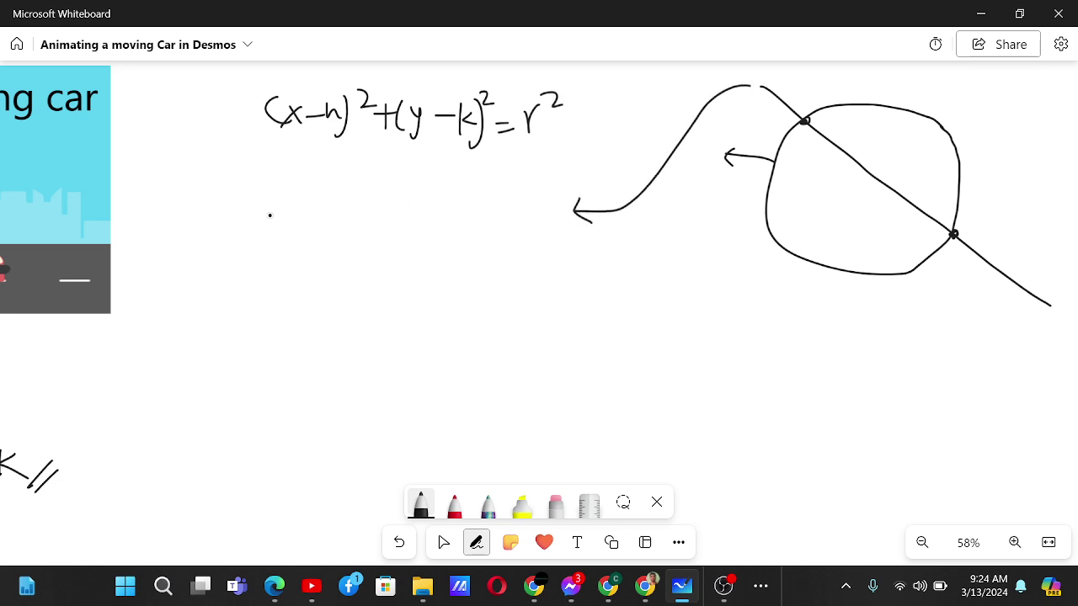
drag(275, 212, 288, 226)
mouse_move(290, 211)
mouse_down()
mouse_move(276, 259)
mouse_move(313, 222)
mouse_move(337, 221)
mouse_move(345, 238)
mouse_up()
drag(357, 209, 354, 240)
mouse_move(364, 218)
mouse_down()
mouse_move(377, 235)
mouse_move(364, 237)
mouse_move(431, 247)
mouse_up()
drag(459, 209, 459, 238)
mouse_move(449, 224)
mouse_down()
mouse_move(476, 223)
mouse_move(482, 240)
mouse_up()
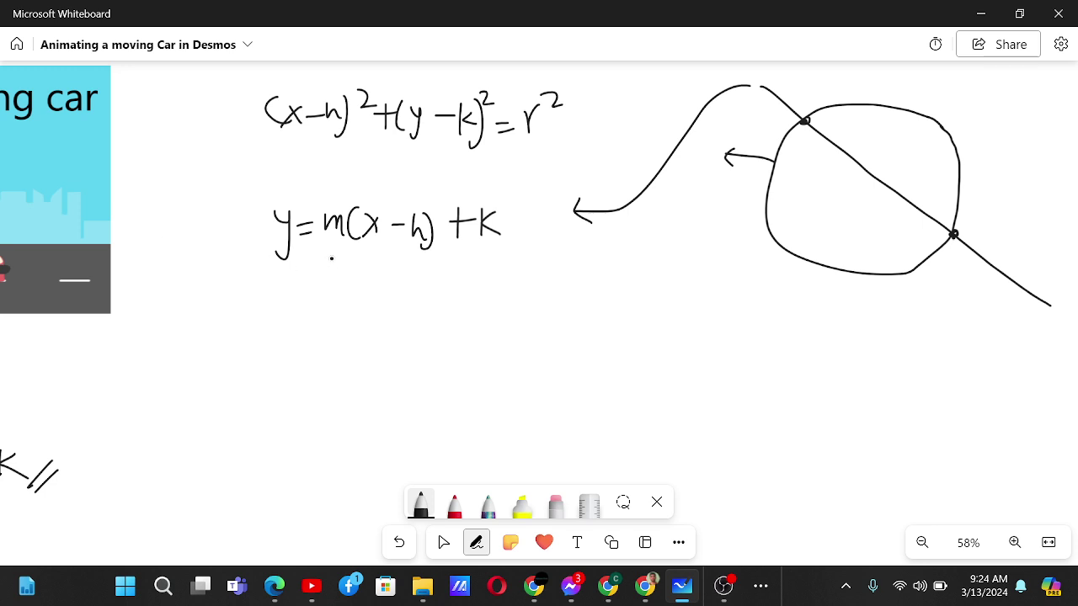
- Handwrite the substituted equation (x-h)²+(m(x-h))²=r² below the line equation
mouse_move(295, 316)
mouse_down()
mouse_move(303, 345)
mouse_move(332, 338)
mouse_up()
drag(331, 318, 316, 340)
drag(369, 317, 387, 345)
drag(394, 295, 431, 320)
mouse_move(454, 308)
mouse_down()
mouse_move(441, 333)
mouse_move(456, 349)
mouse_move(521, 337)
mouse_up()
mouse_move(519, 315)
mouse_down()
mouse_move(505, 329)
mouse_move(539, 321)
mouse_up()
drag(534, 311, 554, 344)
mouse_move(560, 299)
mouse_down()
mouse_move(572, 360)
mouse_move(591, 308)
mouse_move(628, 344)
mouse_up()
click(599, 308)
drag(634, 323, 633, 347)
mouse_move(633, 333)
mouse_down()
mouse_move(657, 320)
mouse_move(676, 326)
mouse_up()
- Handwrite the factored form (x-h)²(1+m²)=r² on the following line of the derivation
click(284, 404)
mouse_move(281, 394)
mouse_down()
mouse_move(277, 426)
mouse_move(308, 413)
mouse_up()
mouse_move(307, 394)
mouse_down()
mouse_move(291, 412)
mouse_move(347, 416)
mouse_move(340, 428)
mouse_up()
mouse_move(359, 389)
mouse_down()
mouse_move(405, 421)
mouse_move(448, 416)
mouse_up()
mouse_move(436, 404)
mouse_down()
mouse_move(497, 403)
mouse_move(503, 428)
mouse_move(547, 406)
mouse_up()
drag(527, 413, 564, 402)
drag(572, 392, 591, 400)
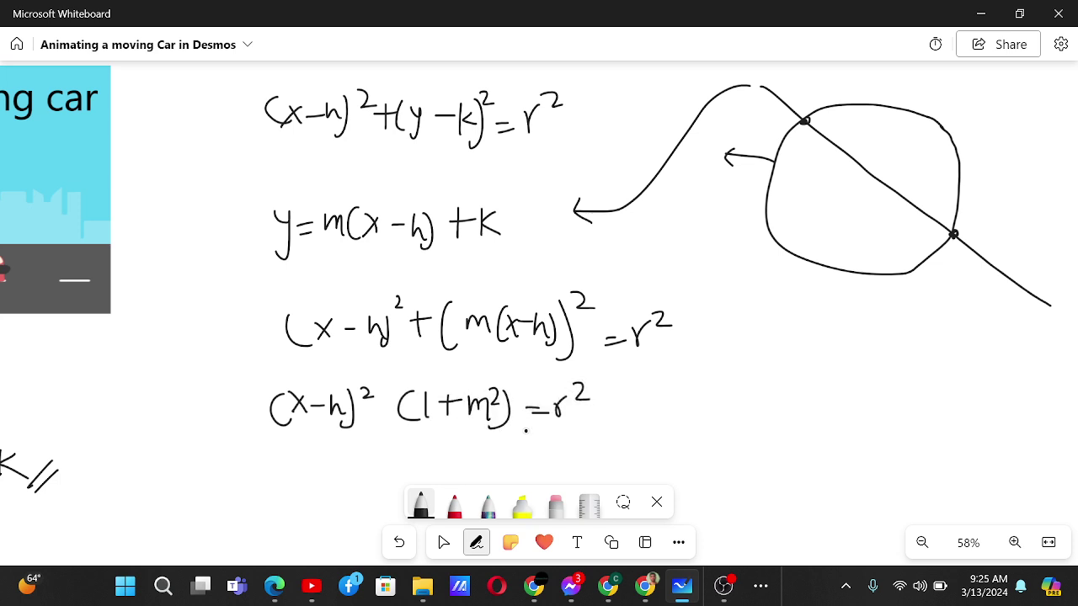
- Continue the derivation by handwriting (x-h)²=r²/(1+m²) below the factored equation
click(444, 542)
scroll(491, 481, down, 3)
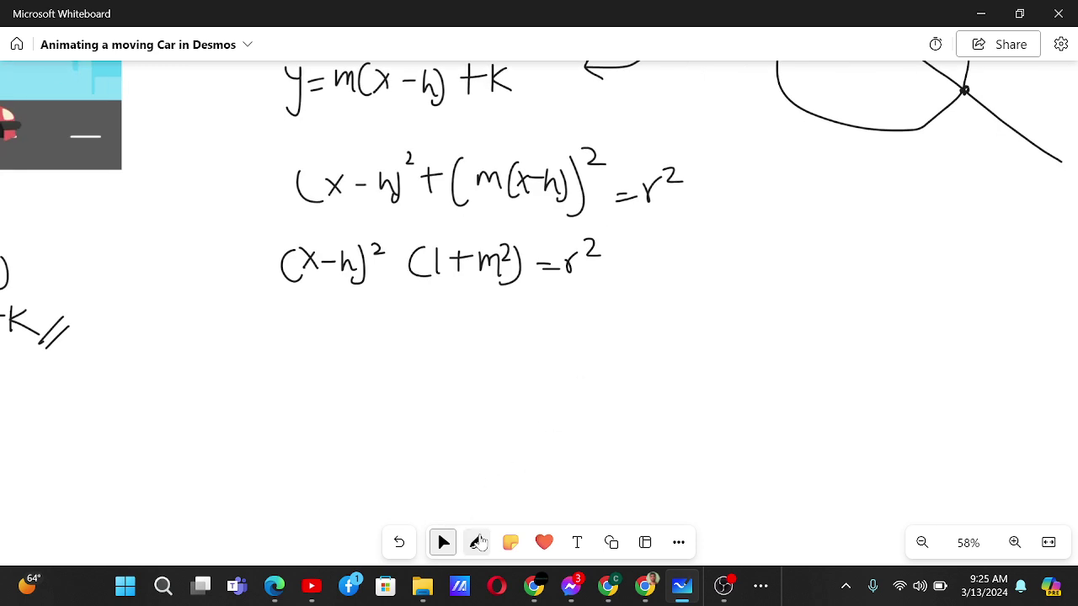
click(477, 542)
drag(347, 327, 343, 355)
mouse_move(357, 332)
mouse_down()
mouse_move(374, 348)
mouse_move(357, 352)
mouse_up()
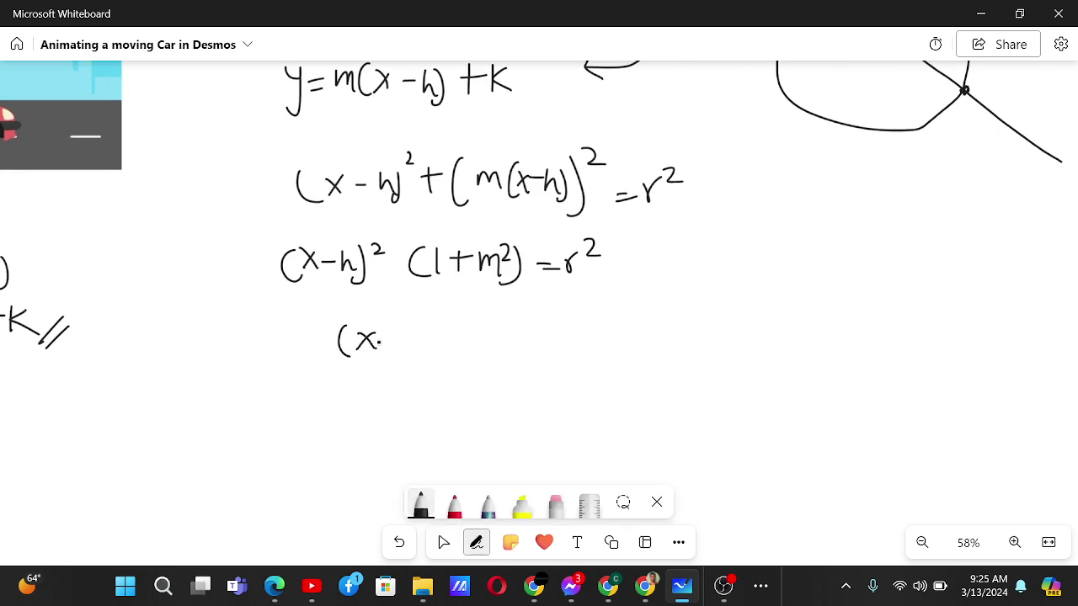
drag(402, 325, 413, 344)
drag(416, 317, 416, 355)
drag(431, 314, 464, 339)
drag(447, 352, 552, 337)
drag(484, 352, 590, 351)
drag(504, 367, 502, 389)
mouse_move(521, 367)
mouse_down()
mouse_move(521, 387)
mouse_move(532, 377)
mouse_up()
mouse_move(539, 384)
mouse_down()
mouse_move(545, 371)
mouse_move(560, 372)
mouse_move(570, 389)
mouse_up()
drag(570, 364, 589, 376)
- Handwrite the square-root step (x-h)=±r/√(1+m²) at the end of the derivation
drag(374, 416, 371, 448)
mouse_move(384, 431)
mouse_down()
mouse_move(397, 428)
mouse_move(377, 447)
mouse_move(415, 436)
mouse_up()
drag(423, 423, 431, 451)
mouse_move(437, 419)
mouse_down()
mouse_move(443, 455)
mouse_move(475, 431)
mouse_up()
mouse_move(460, 441)
mouse_down()
mouse_move(512, 448)
mouse_move(574, 427)
mouse_move(620, 443)
mouse_up()
drag(546, 473, 638, 452)
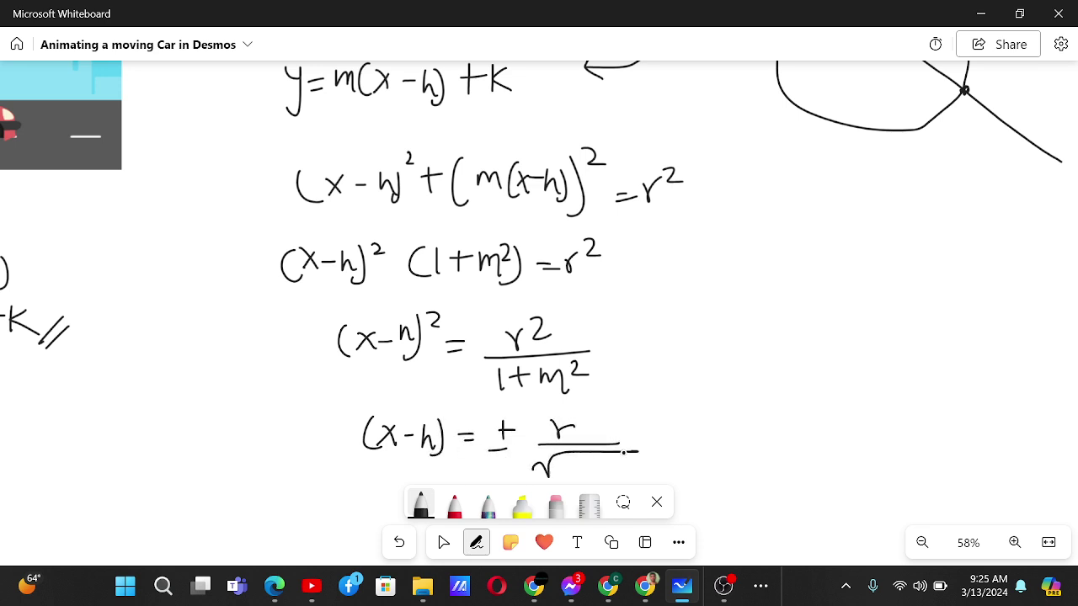
drag(573, 468, 590, 468)
drag(602, 464, 603, 474)
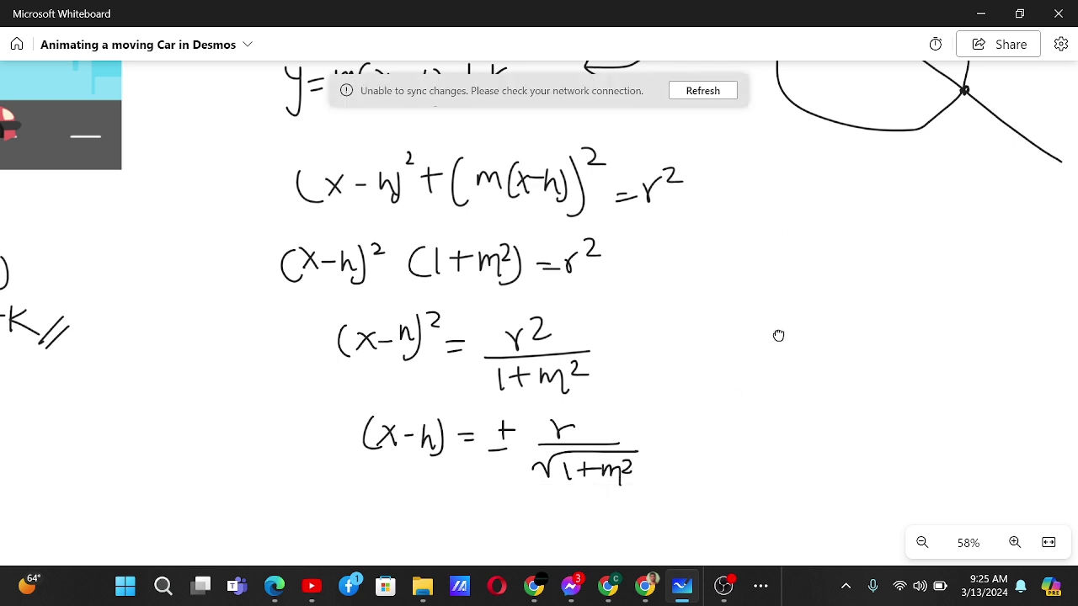
- Handwrite the solution x=±r/√(1+m²)+h in the empty area beneath the circle sketch
scroll(539, 278, up, 3)
scroll(540, 312, down, 1)
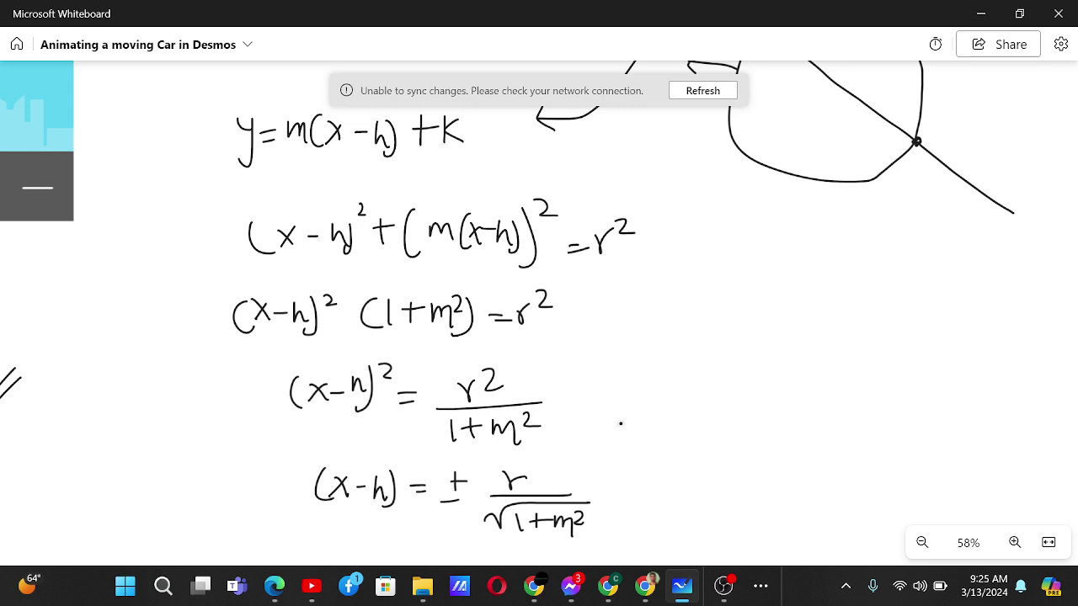
scroll(685, 307, up, 2)
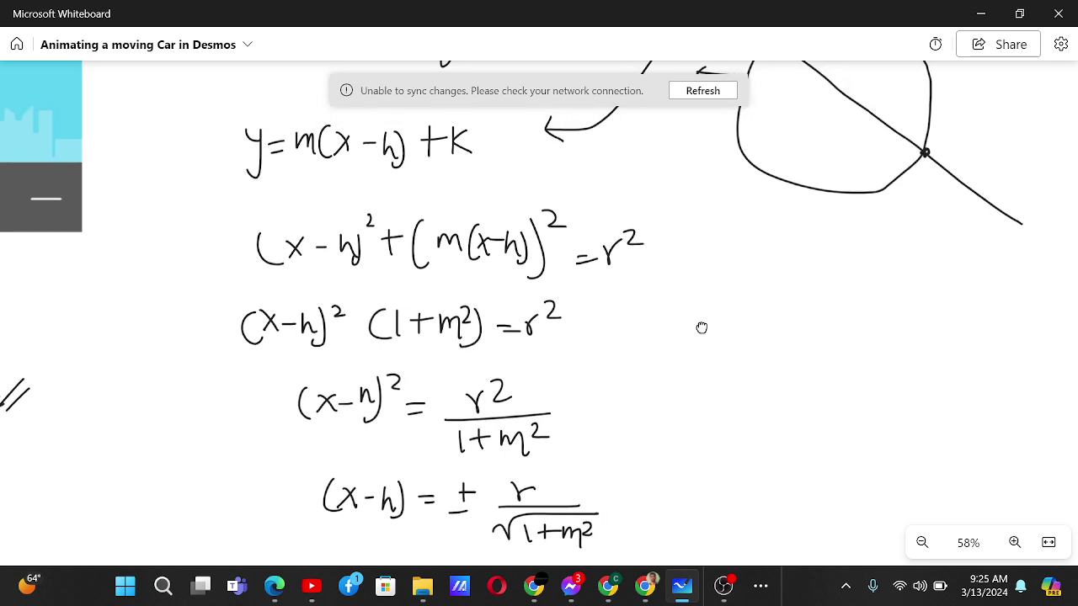
scroll(696, 346, down, 5)
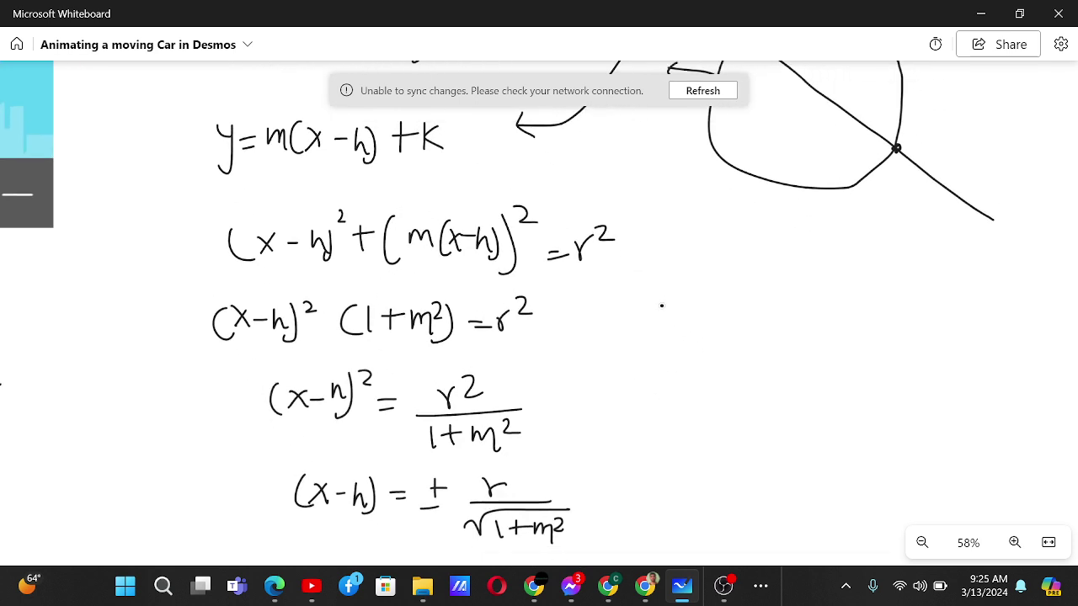
scroll(655, 240, up, 5)
scroll(656, 240, down, 3)
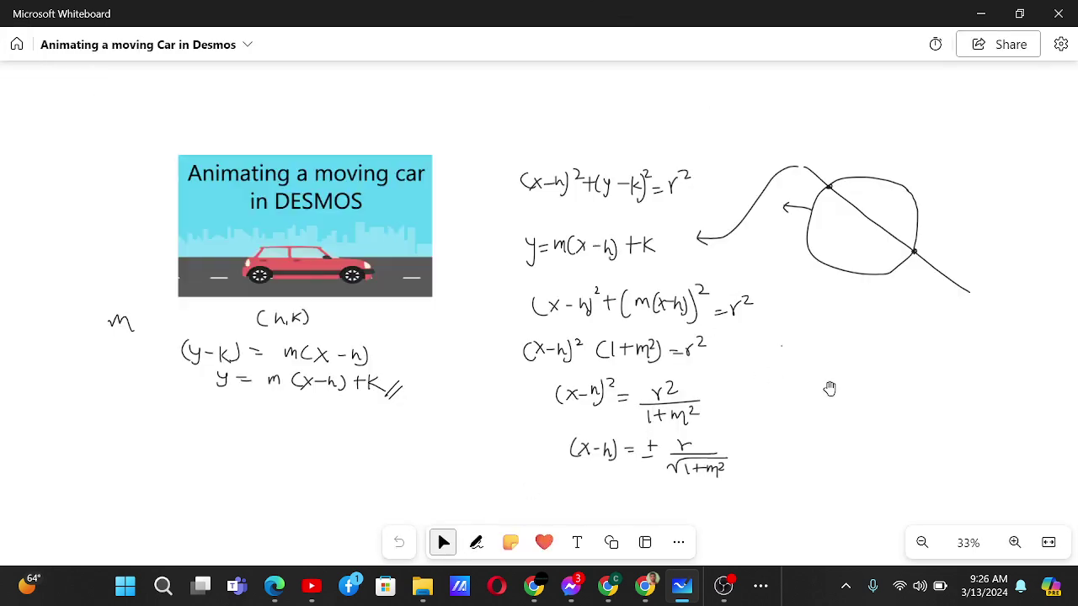
click(477, 542)
drag(815, 371, 833, 393)
drag(831, 373, 816, 391)
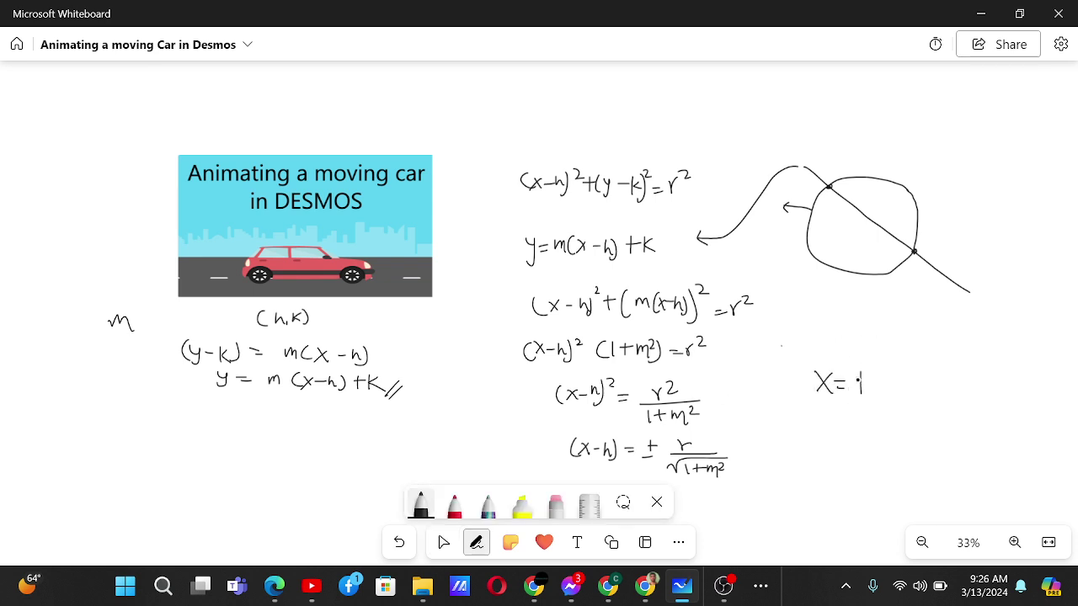
drag(891, 395, 953, 395)
drag(873, 430, 975, 406)
drag(915, 424, 917, 440)
drag(931, 424, 930, 428)
mouse_move(937, 438)
mouse_down()
mouse_move(950, 426)
mouse_move(960, 439)
mouse_move(977, 421)
mouse_up()
drag(991, 384, 991, 406)
mouse_move(984, 394)
mouse_down()
mouse_move(1016, 383)
mouse_move(1028, 406)
mouse_up()
- Point arrows at both intersection points of the sketch and circle the solution for x
mouse_move(947, 240)
mouse_down()
mouse_move(922, 246)
mouse_move(947, 251)
mouse_up()
mouse_move(833, 148)
mouse_down()
mouse_move(833, 177)
mouse_move(842, 165)
mouse_up()
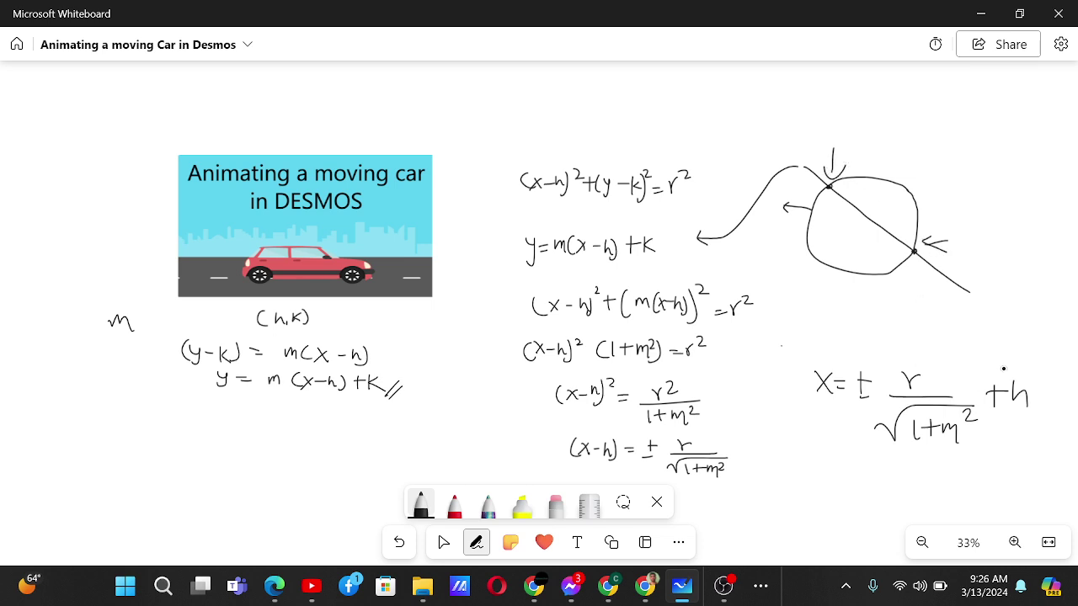
mouse_move(1027, 364)
mouse_down()
mouse_move(862, 341)
mouse_move(803, 356)
mouse_move(826, 452)
mouse_move(977, 485)
mouse_move(1055, 451)
mouse_move(1059, 401)
mouse_move(1023, 363)
mouse_up()
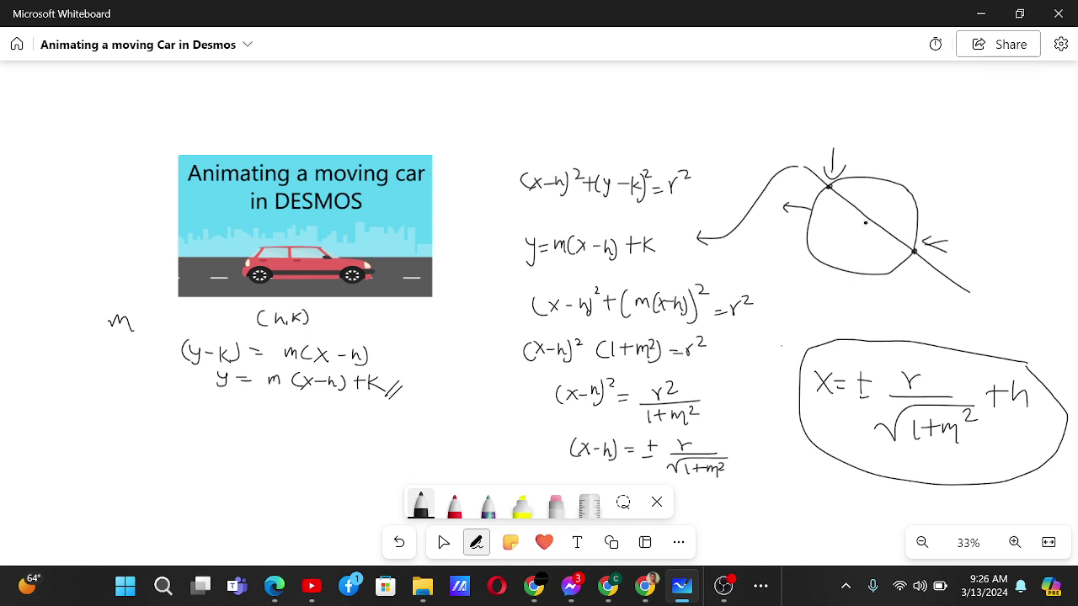
click(831, 187)
- Draw horizontal and vertical axes by the circle sketch and mark the x-interval between the two intersection points with minus and plus ends
mouse_move(832, 278)
mouse_down()
mouse_move(831, 295)
mouse_move(920, 295)
mouse_up()
mouse_move(791, 271)
mouse_down()
mouse_move(795, 296)
mouse_move(1031, 289)
mouse_move(1027, 301)
mouse_up()
drag(951, 169, 955, 364)
mouse_move(830, 299)
mouse_down()
mouse_move(825, 317)
mouse_move(795, 336)
mouse_up()
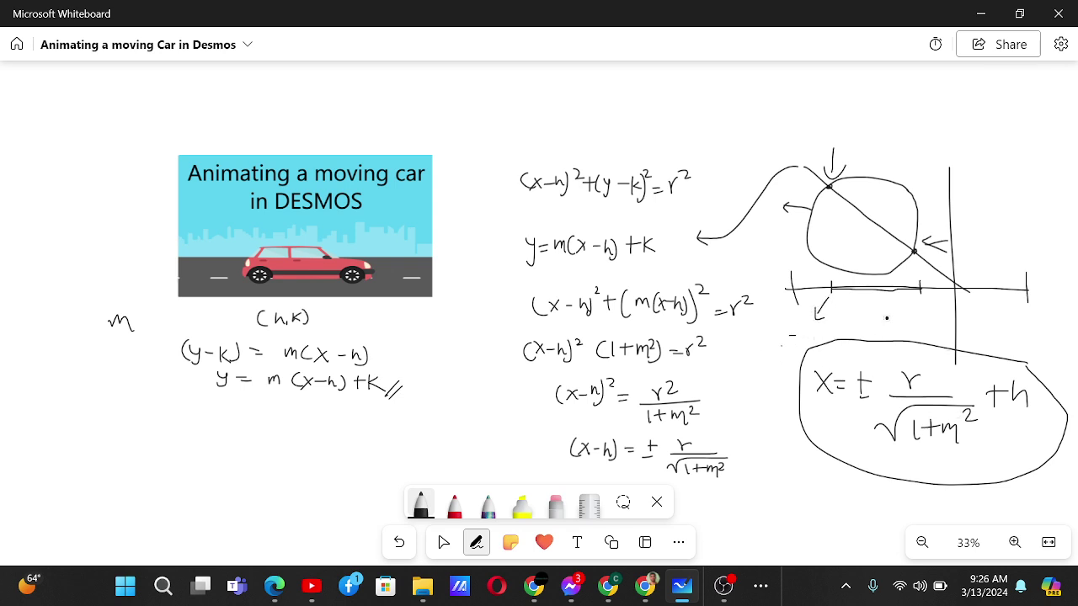
mouse_move(917, 315)
mouse_down()
mouse_move(932, 315)
mouse_move(925, 324)
mouse_up()
mouse_move(849, 309)
mouse_down()
mouse_move(849, 323)
mouse_move(906, 317)
mouse_move(900, 323)
mouse_up()
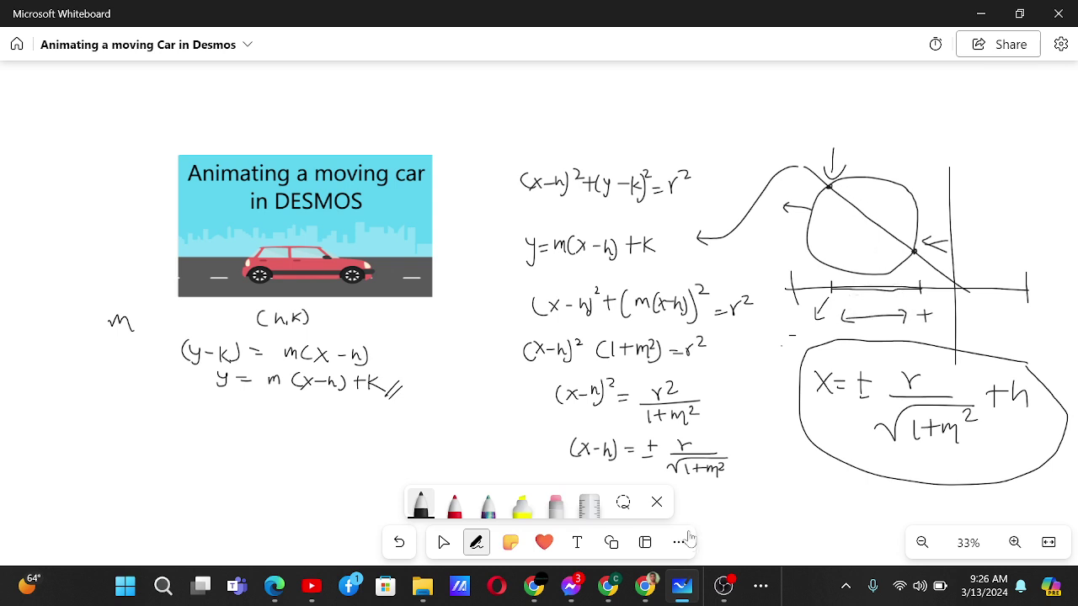
- Switch back to Desmos and restrict the line y=m(x-h)+k with the upper bound {x<r/√(1+m²)+h}
click(683, 594)
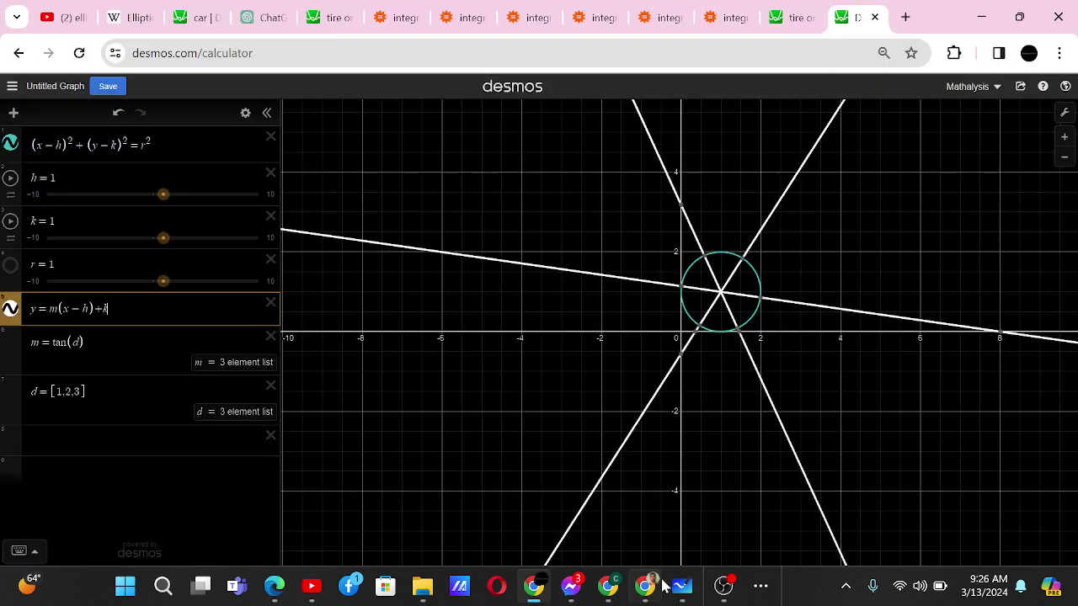
text({x)
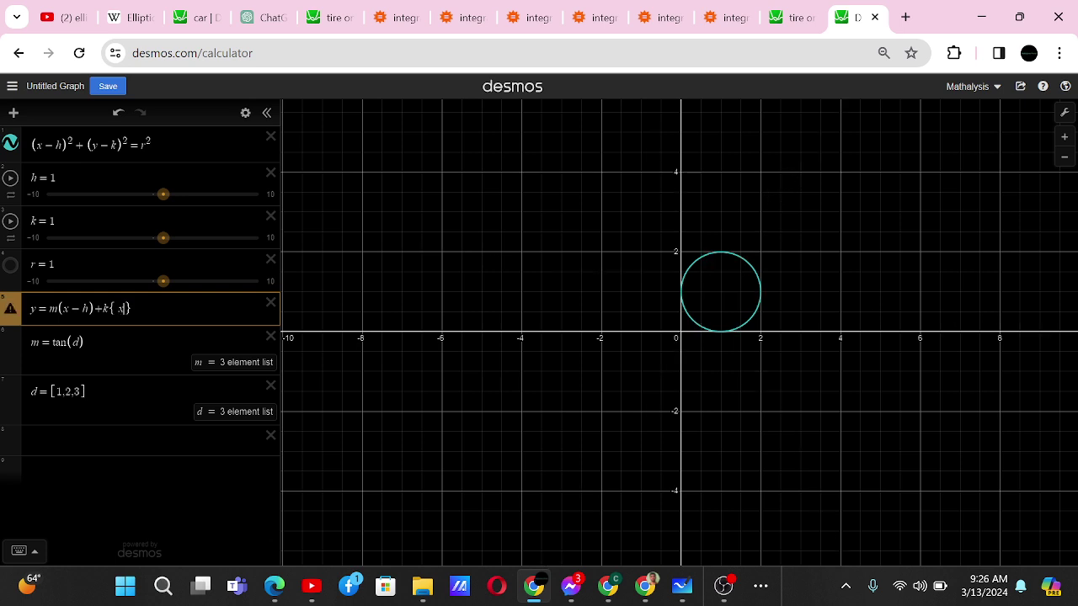
text(<)
text(1)
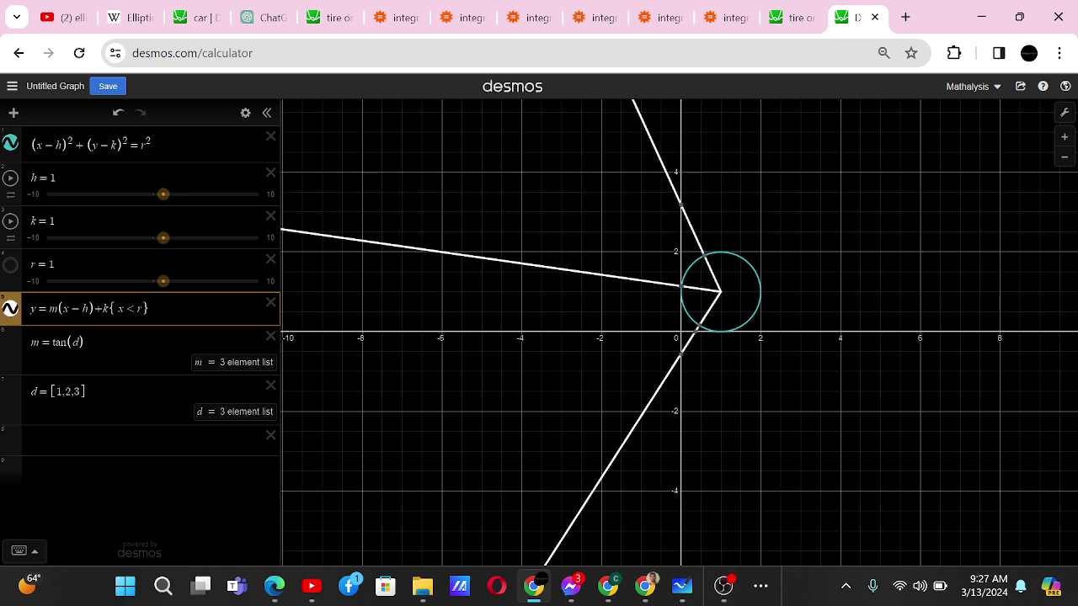
text(/)
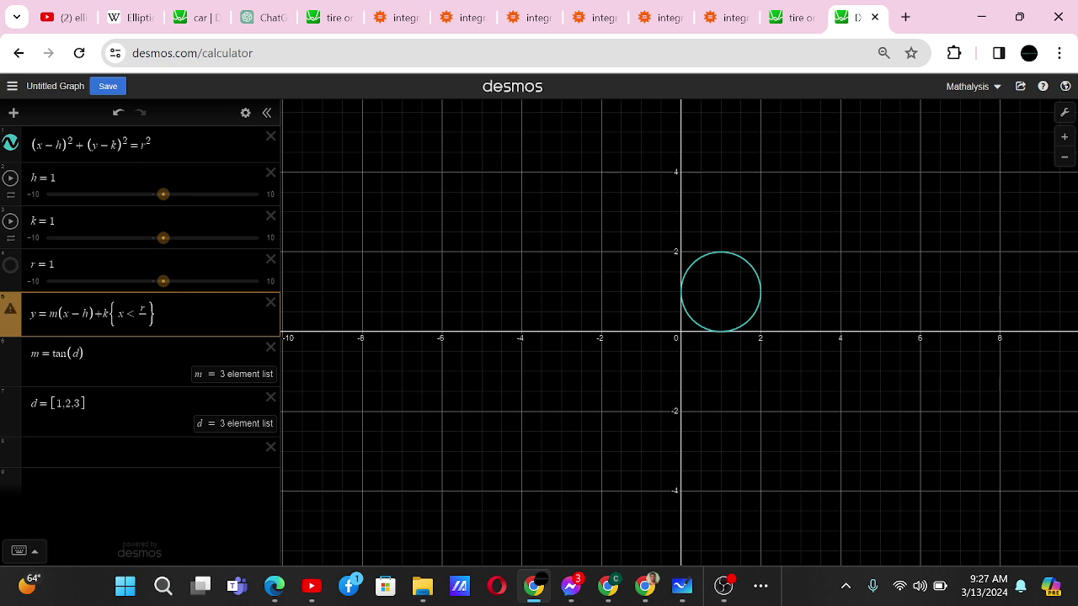
text(sqrt)
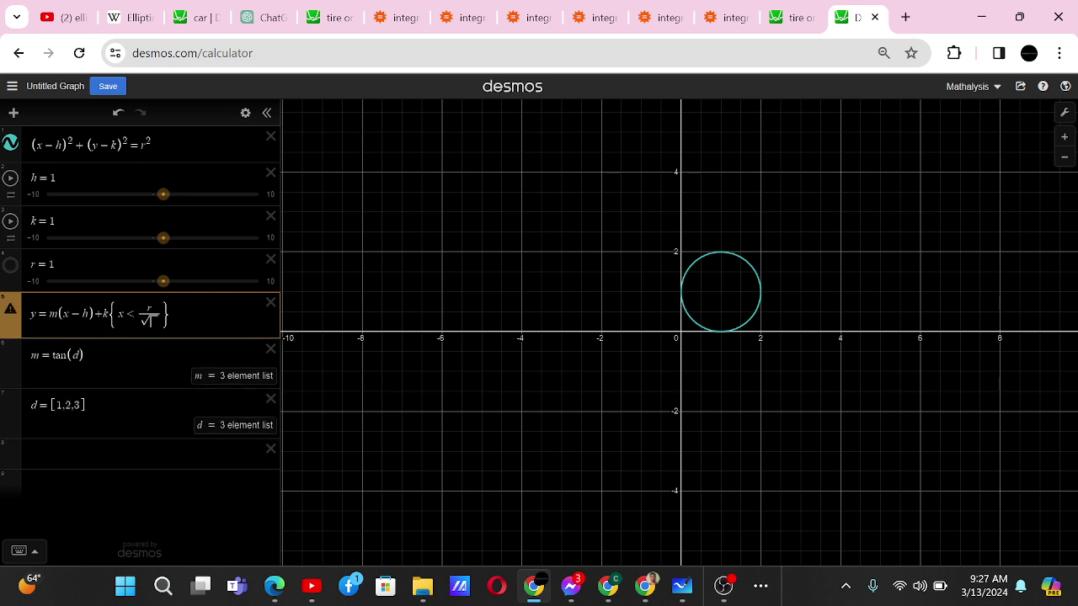
text(1-m^2)
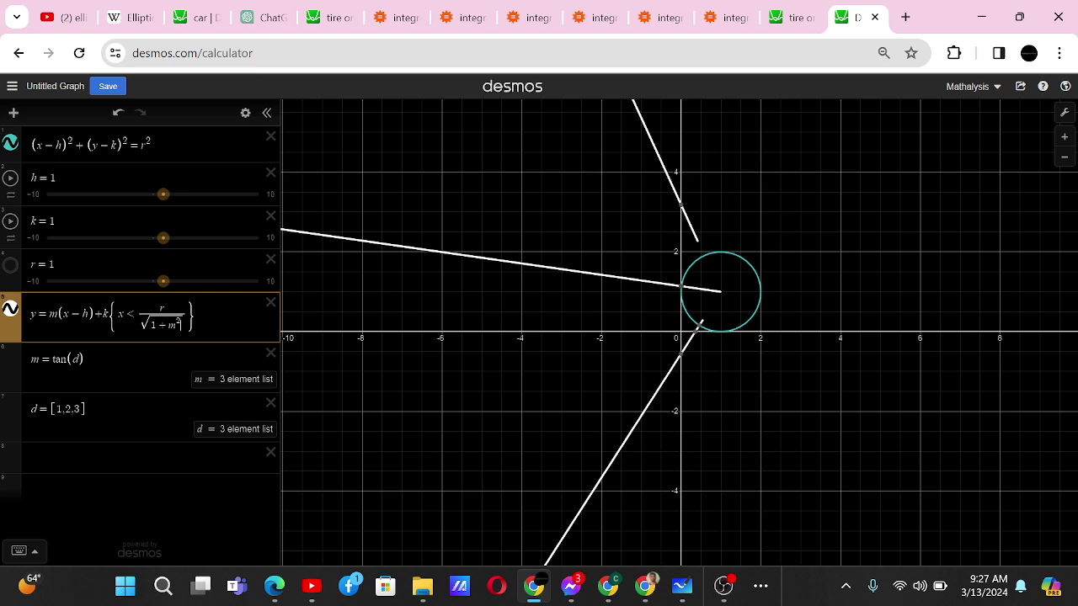
text(+)
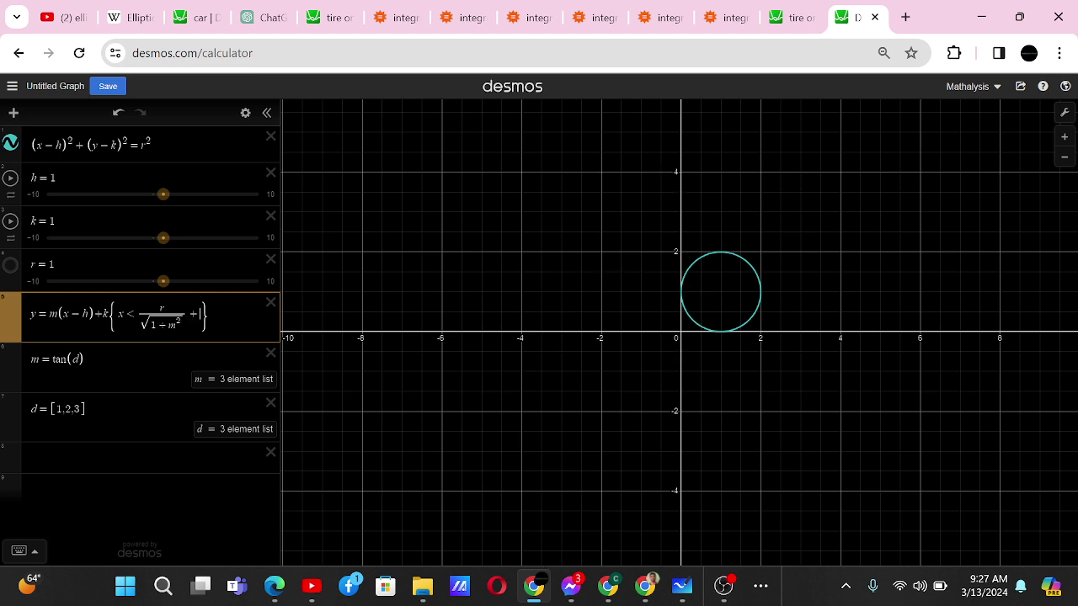
text(h)
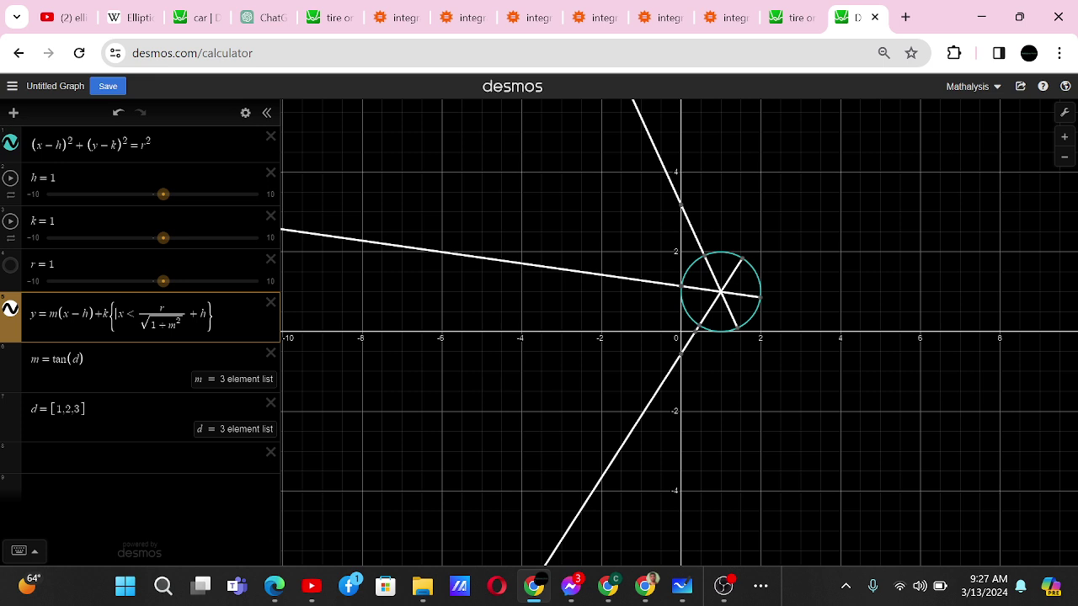
- Add the lower bound -r/√(1+m²)+h< before x in the line's domain restriction
click(118, 314)
text(<)
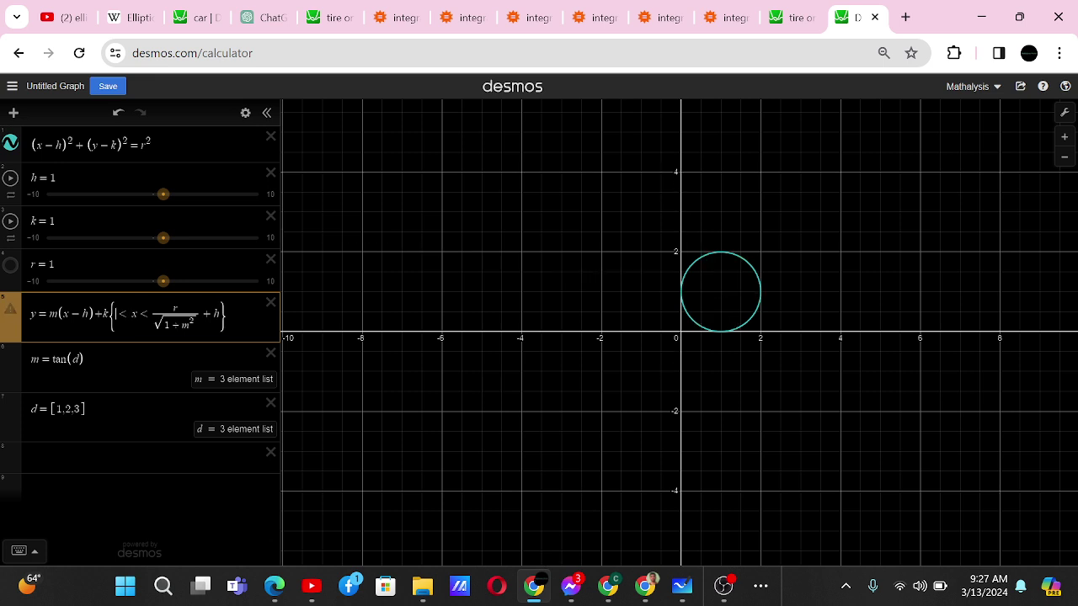
text(-)
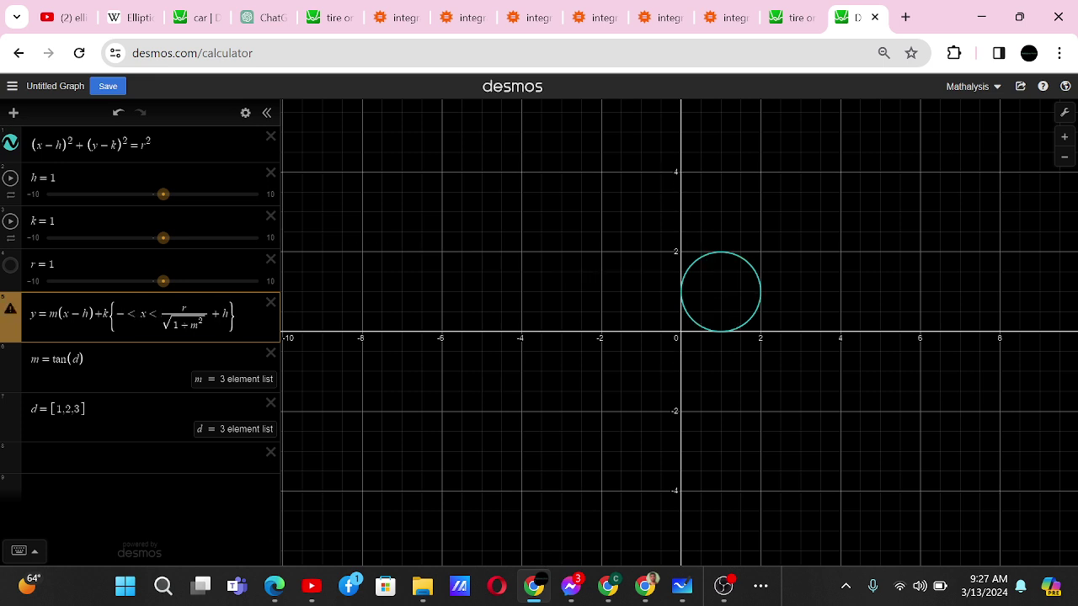
text(h)
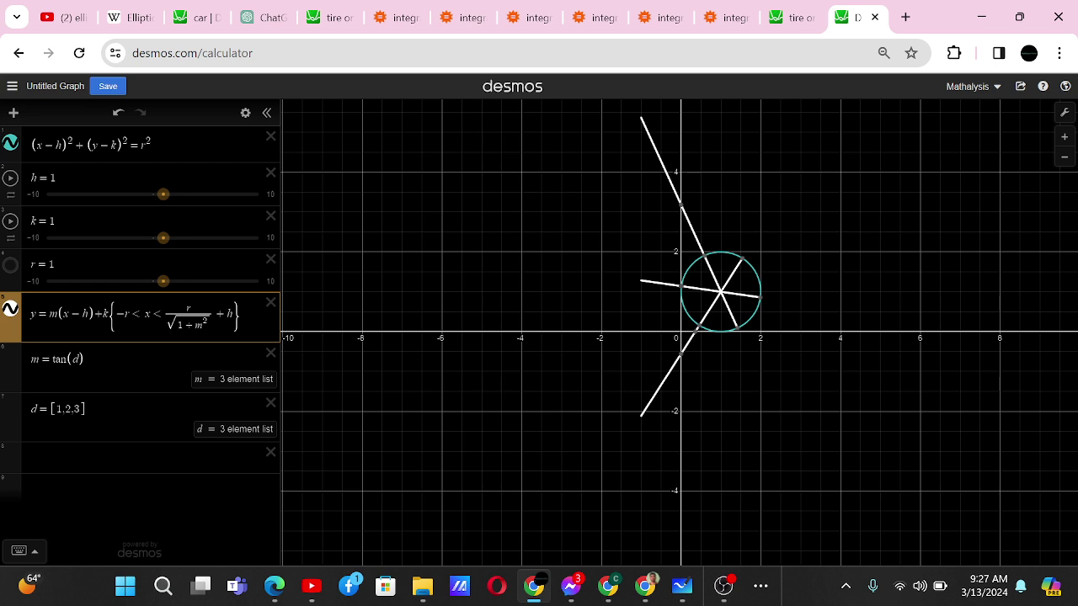
text(/)
text(sqrt)
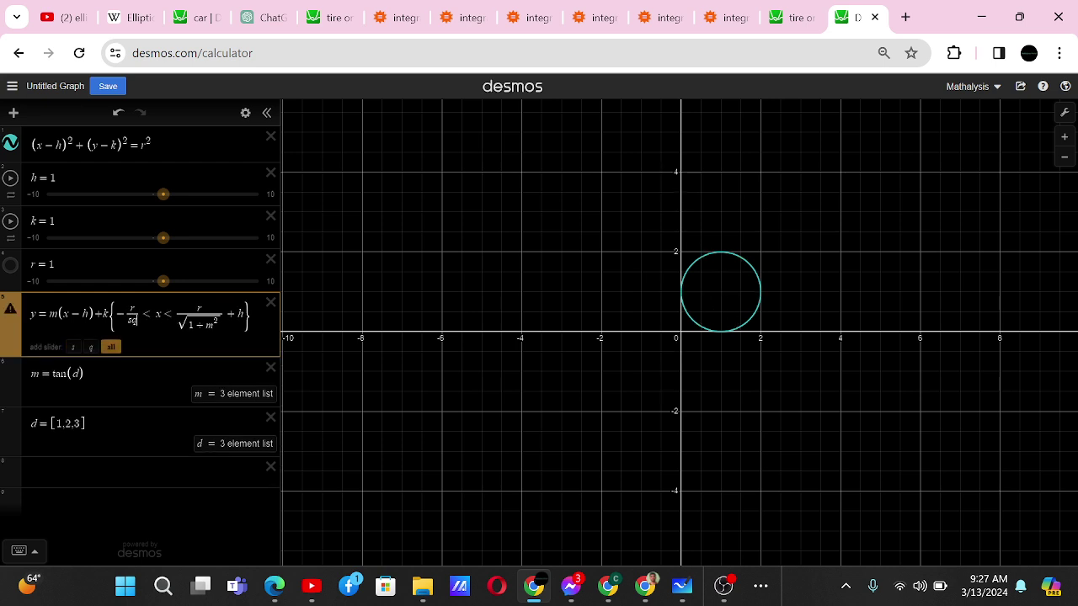
text(1-m^2)
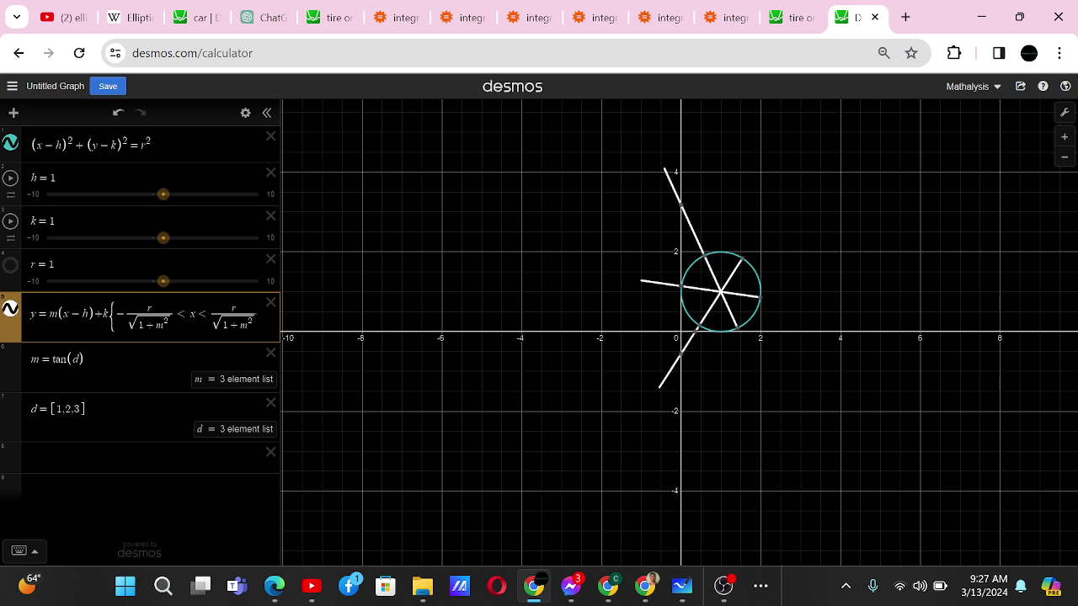
key(Right)
key(Right)
key(Right)
text(+h)
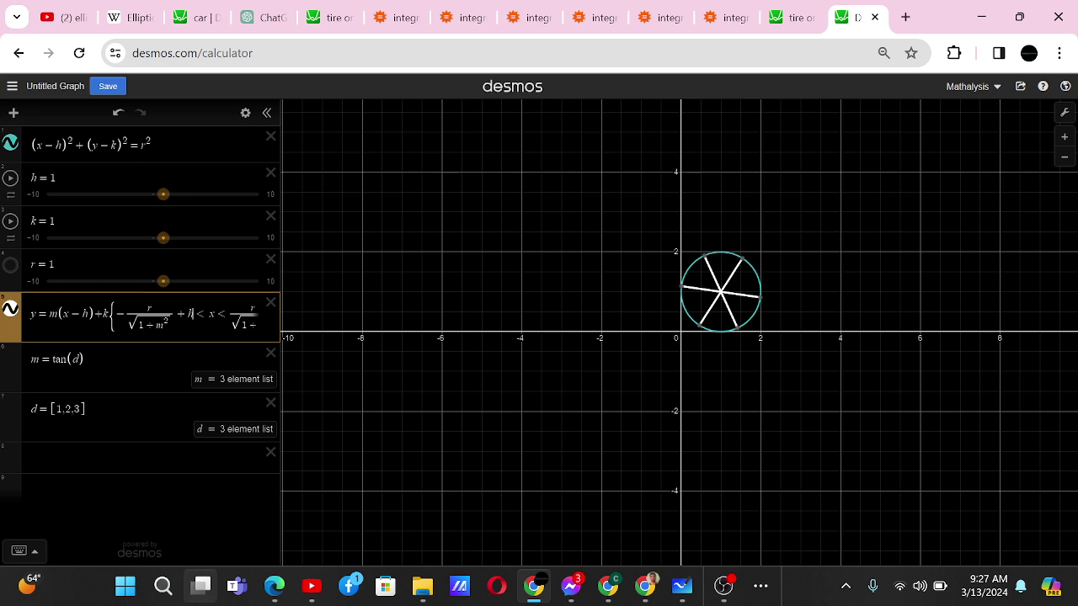
- Shift the spoked wheel horizontally by setting the h slider to -1.8
click(677, 313)
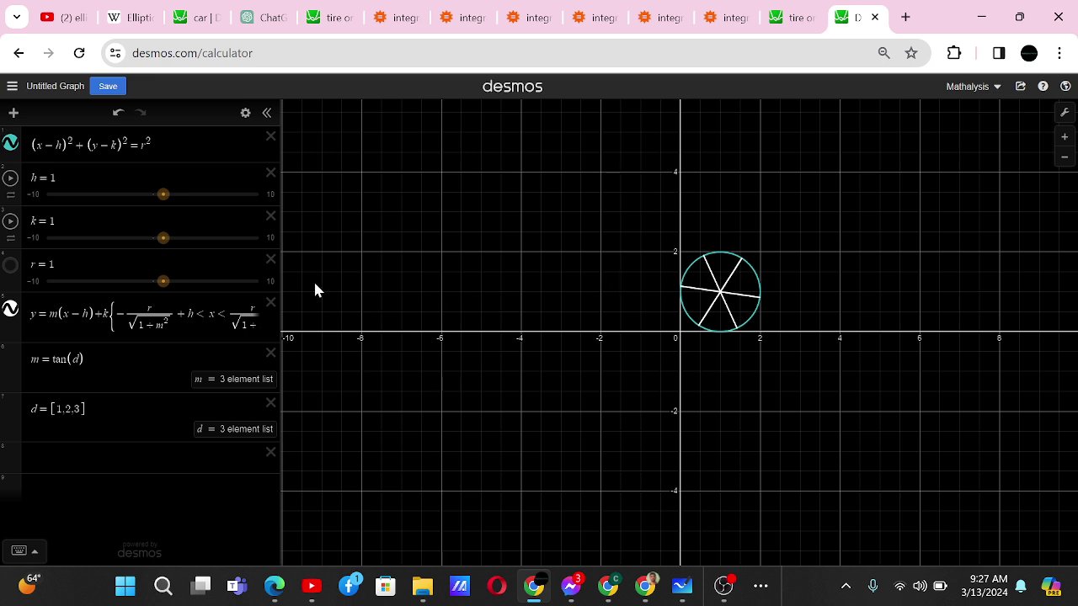
drag(163, 202, 133, 195)
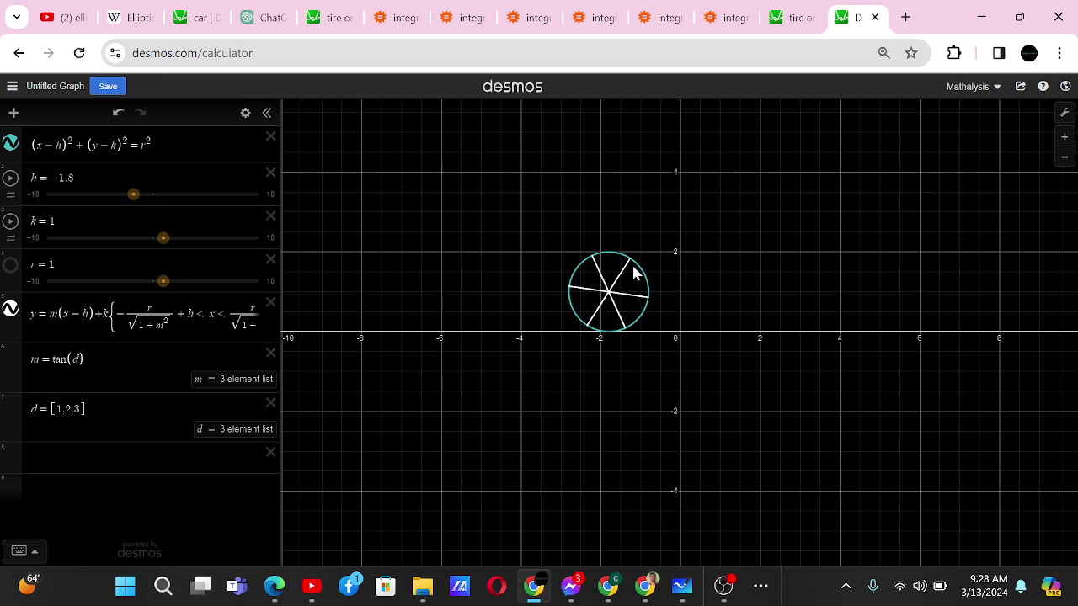
- Set h to -2.2 and change the angle list to d=[1+h,2+h,3+h] so the spokes rotate with the wheel's position
mouse_move(133, 195)
mouse_down()
mouse_move(97, 200)
mouse_move(195, 199)
mouse_move(135, 204)
mouse_up()
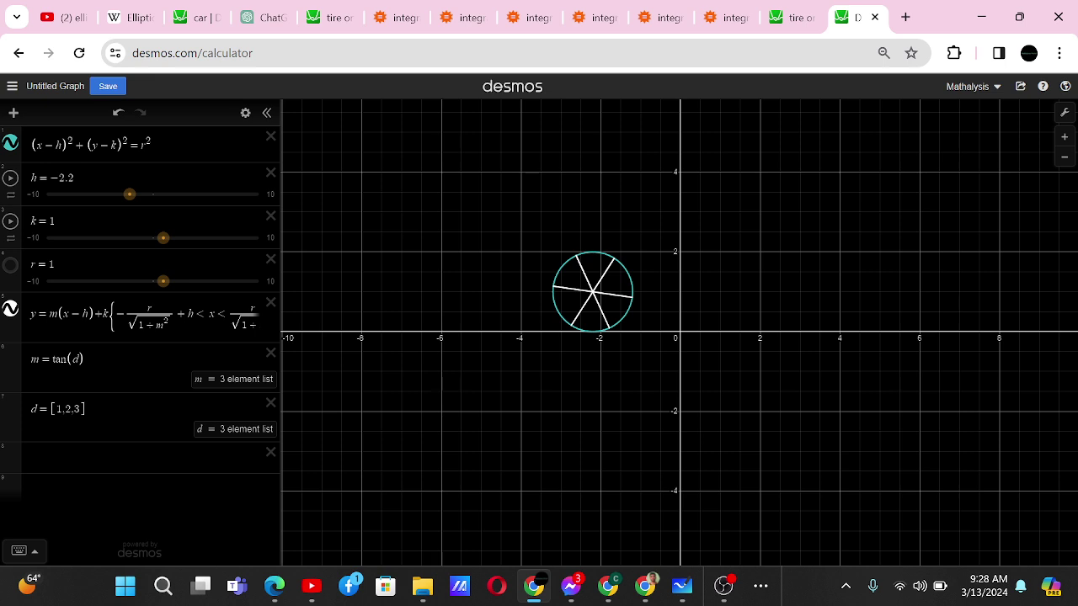
click(51, 417)
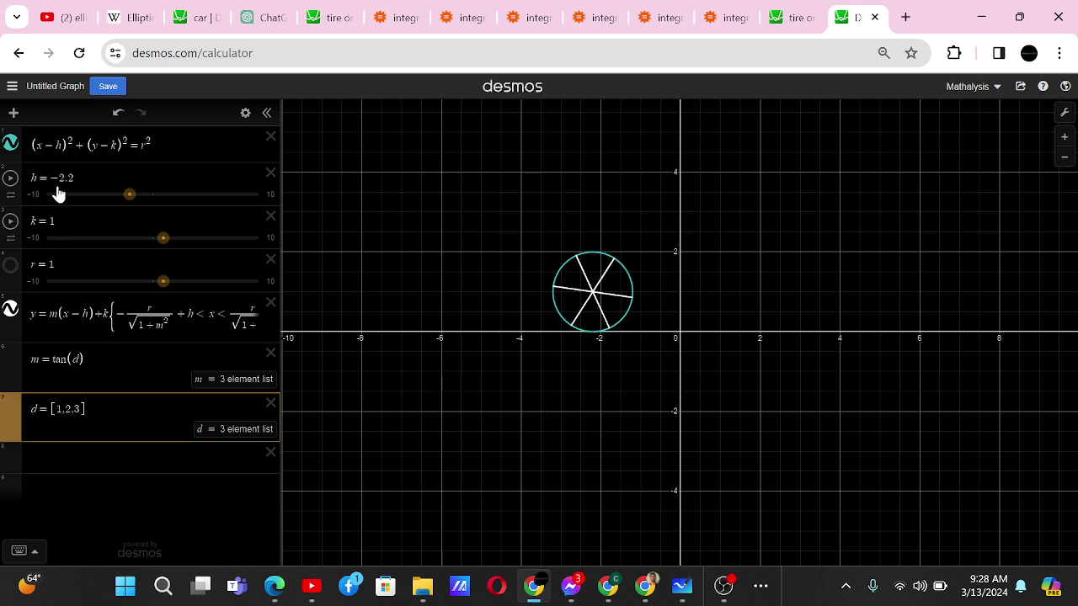
text(+h)
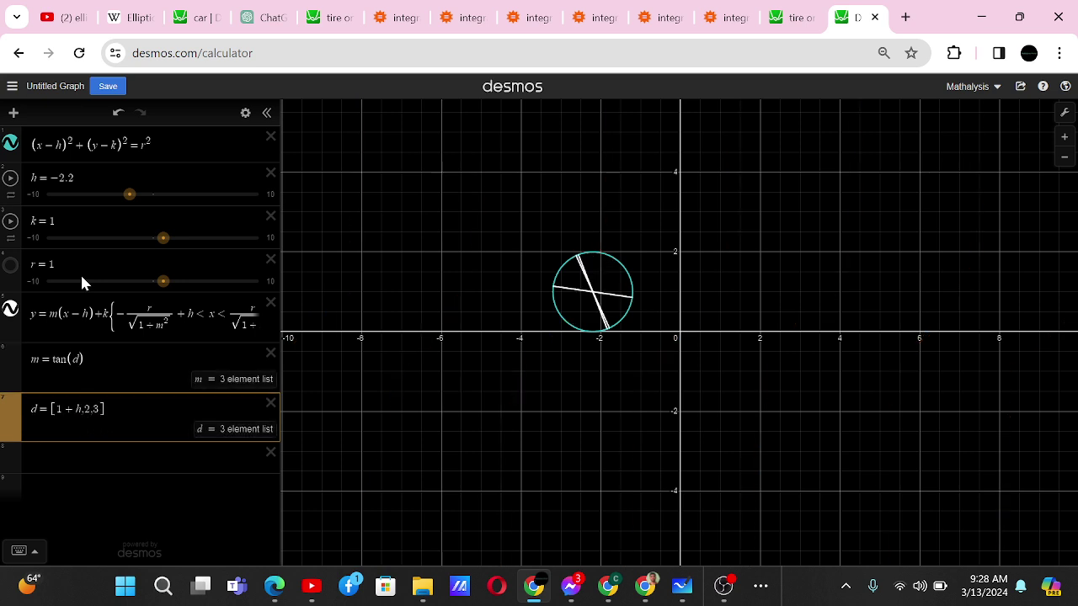
key(Right)
key(Right)
text(+h)
key(Right)
key(Right)
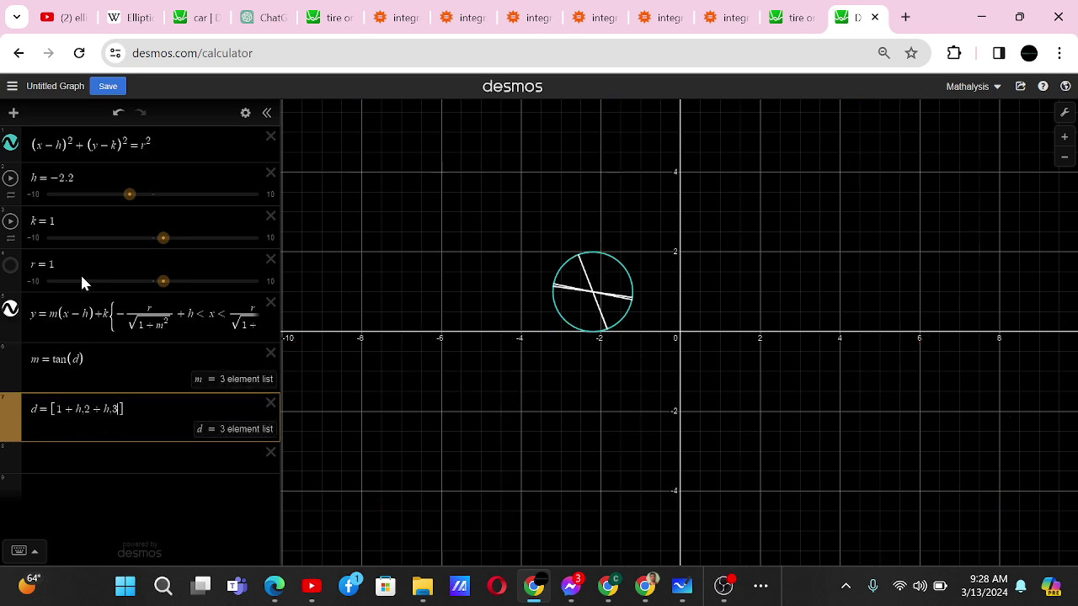
text(+h)
click(192, 497)
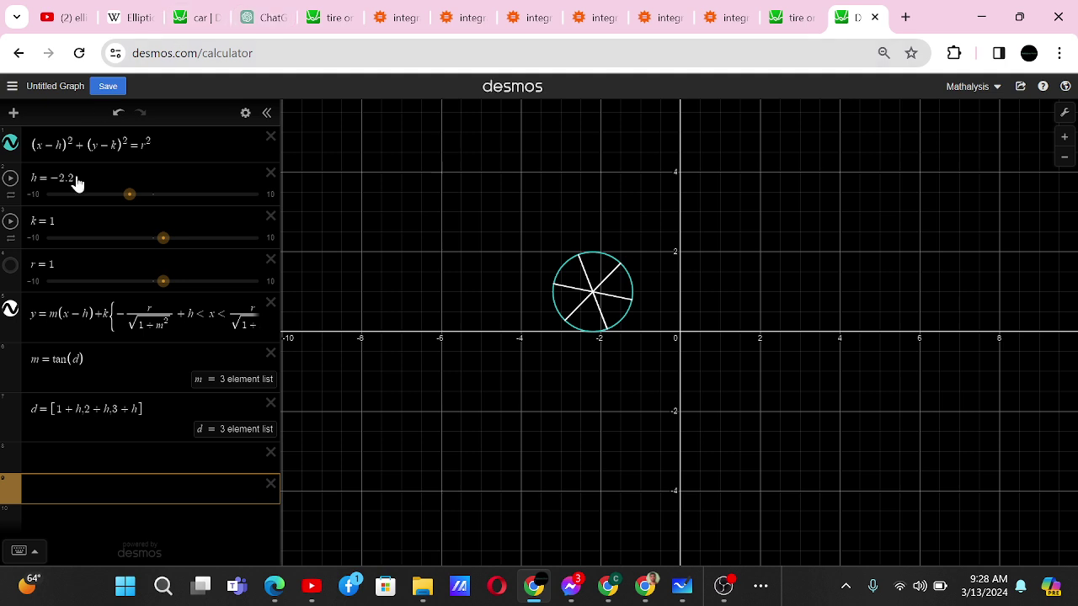
- Shift h toward the negative end and play its animation to check the wheel's rolling motion, stopping at h=-3
drag(133, 197, 67, 195)
click(10, 178)
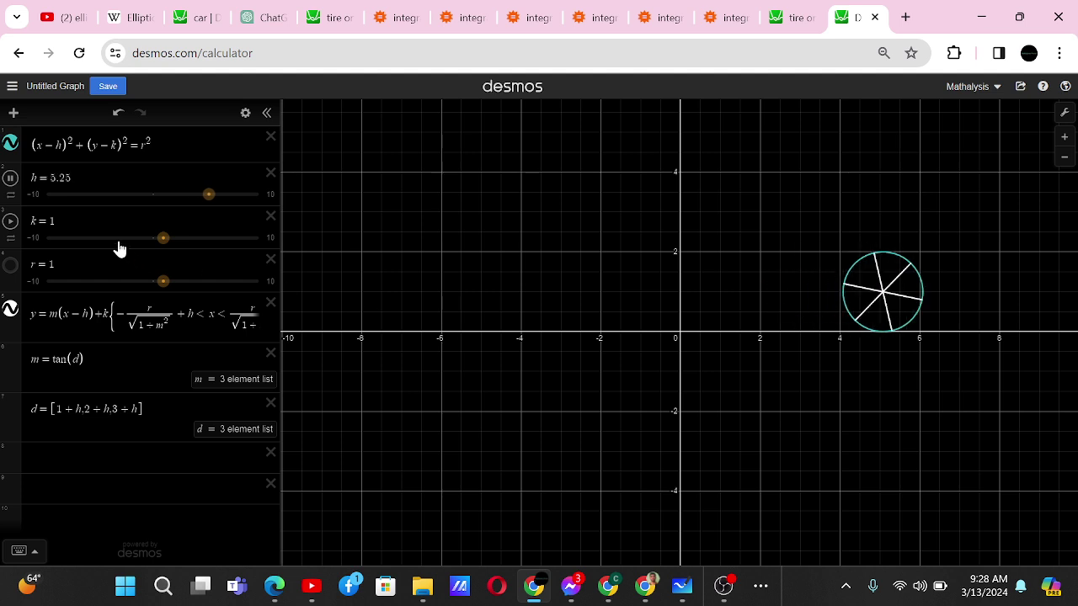
click(10, 178)
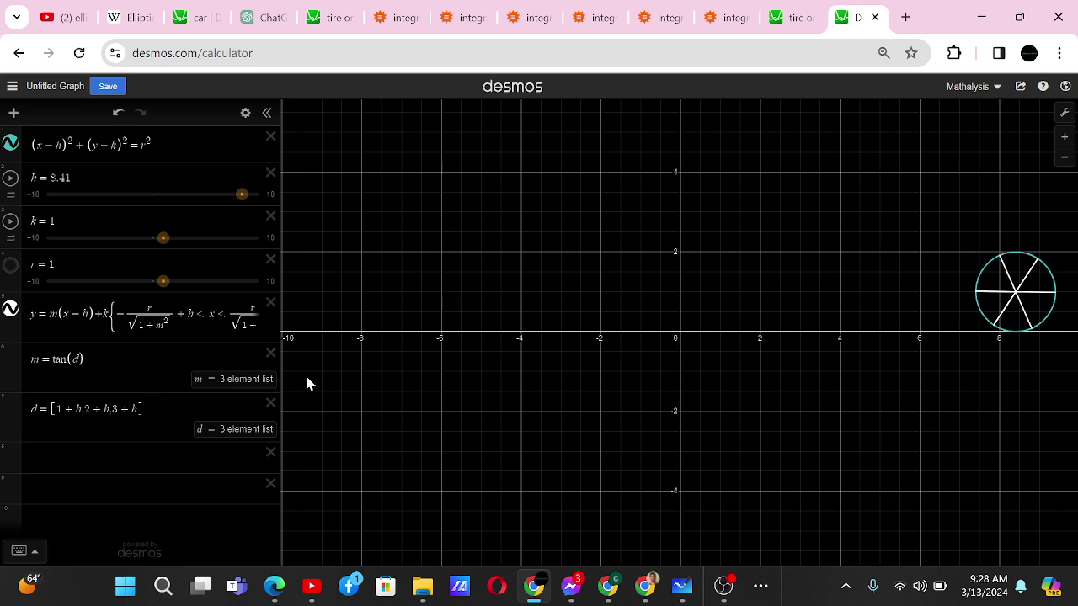
click(10, 178)
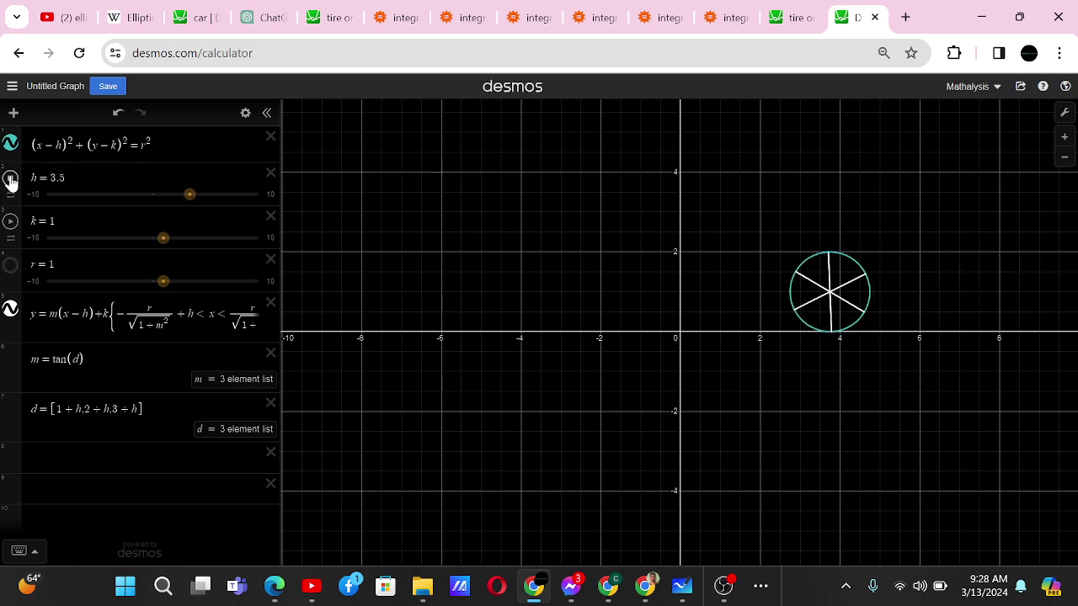
click(10, 178)
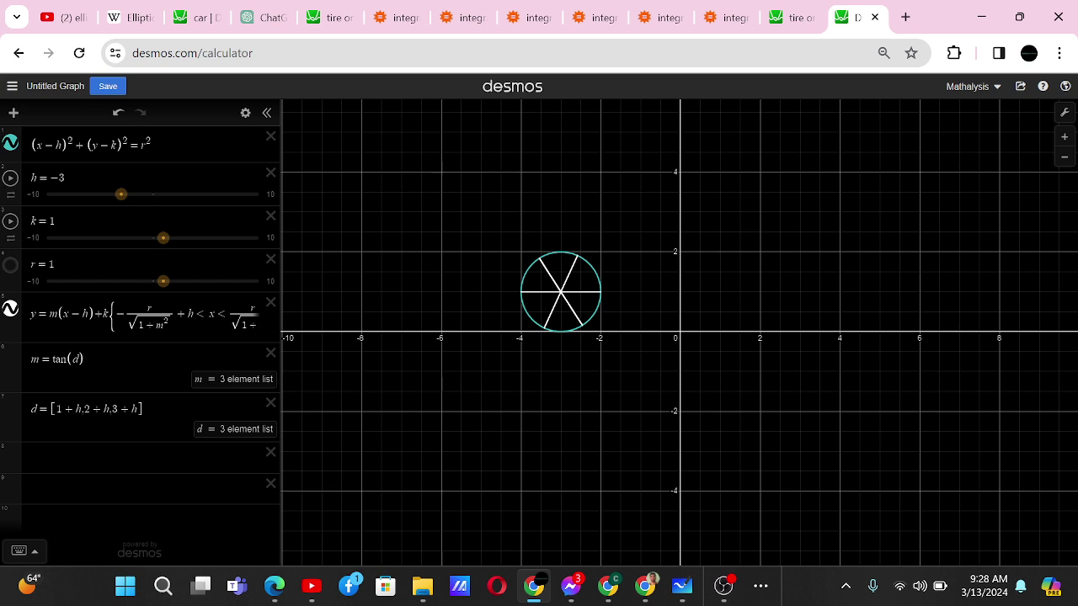
- Duplicate the circle equation (x-h)²+(y-k)²=r² into a new expression directly below it
click(151, 145)
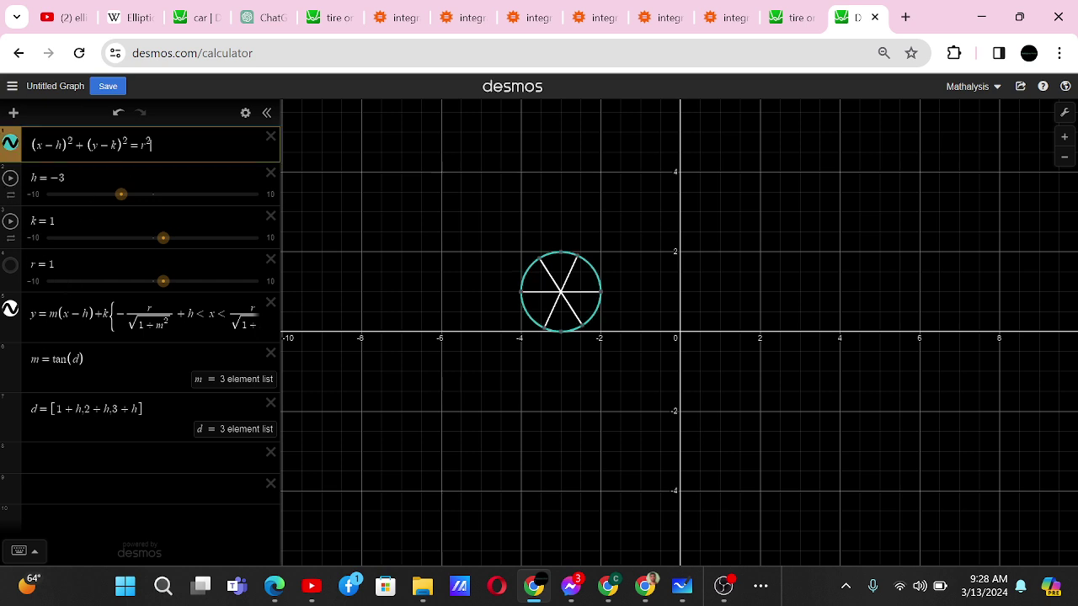
key(ctrl+a)
key(ctrl+c)
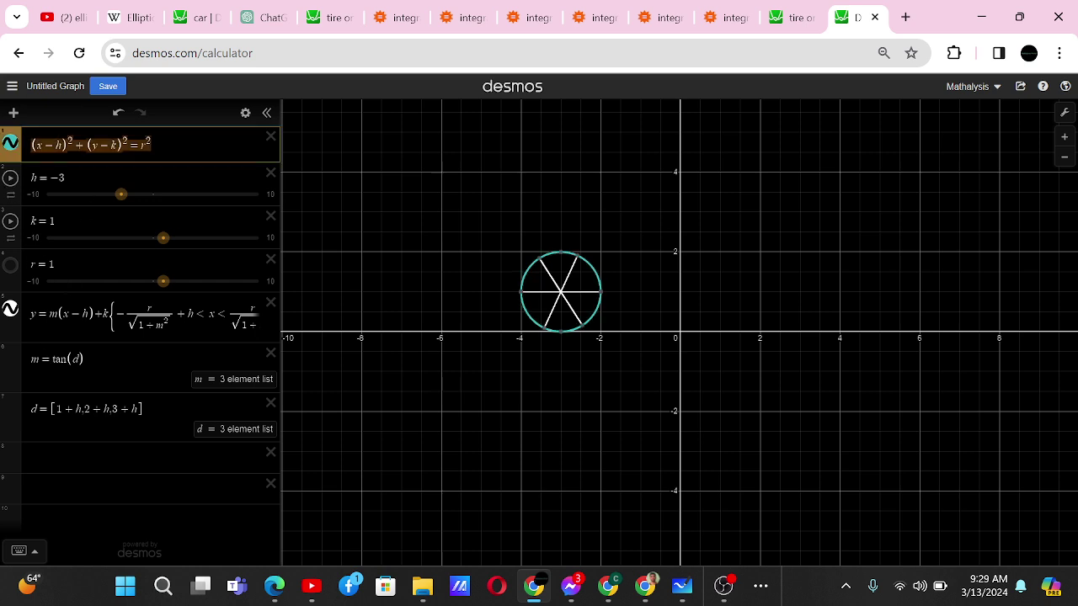
key(ctrl+n)
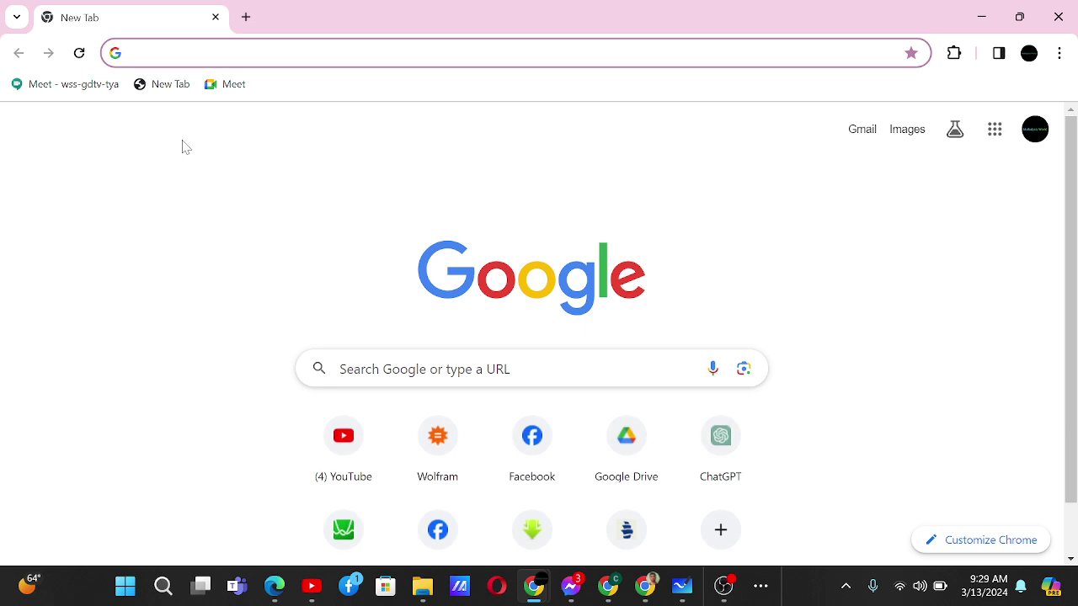
click(982, 17)
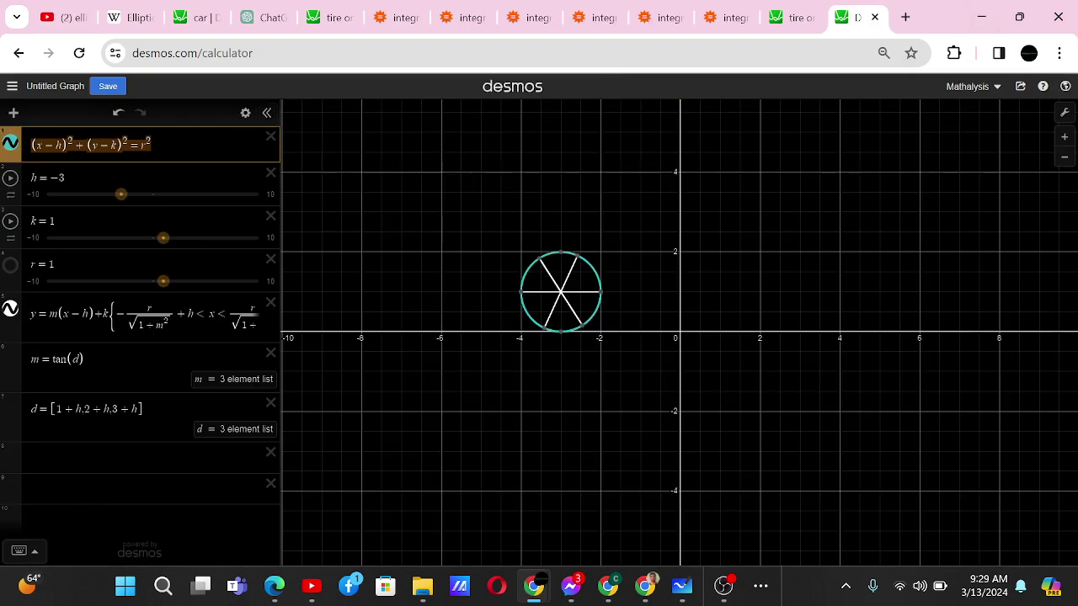
key(Return)
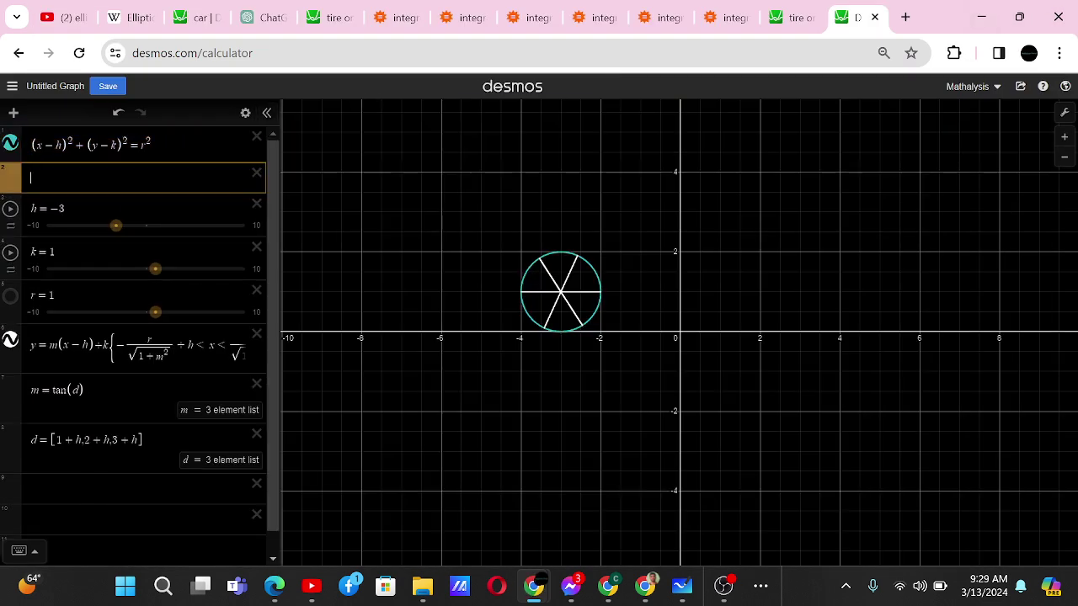
key(ctrl+v)
- Replace h with (h+3) in the duplicated circle equation and set the h slider to 0
click(124, 180)
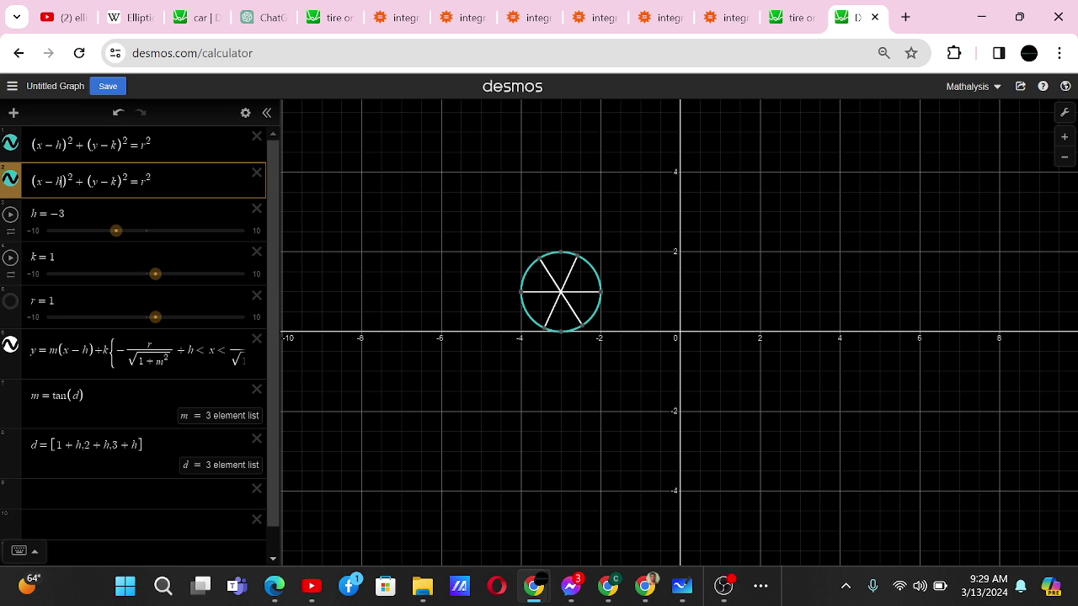
text((h )
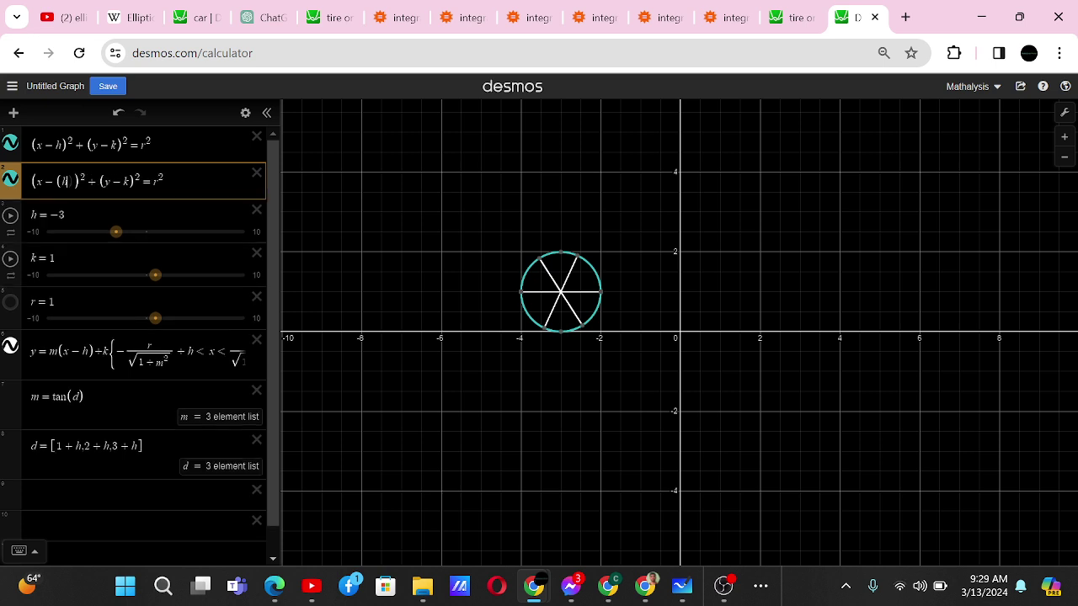
text(+ 3)
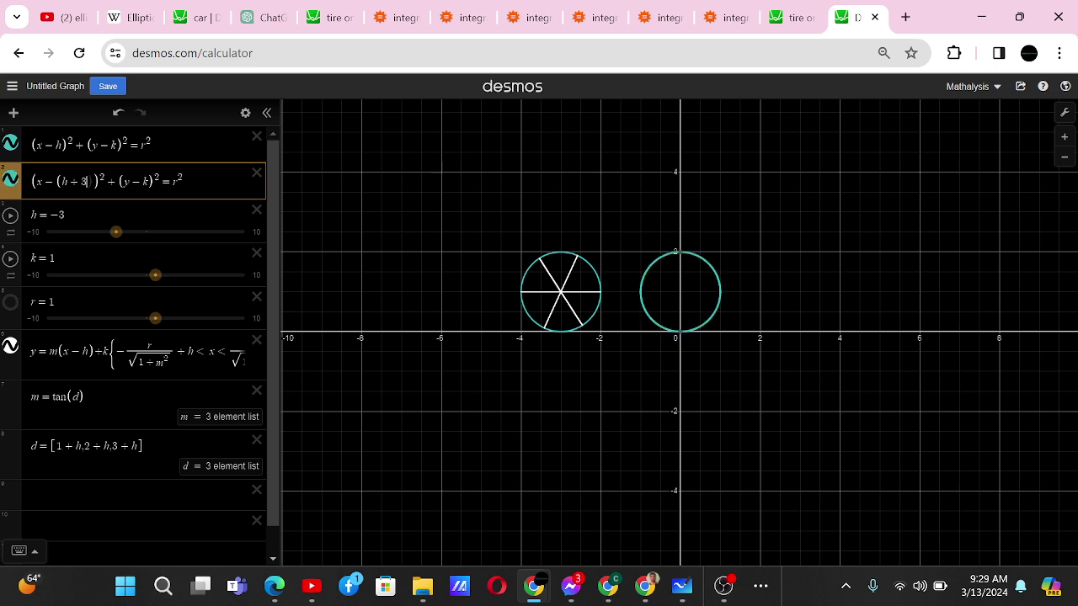
key(Return)
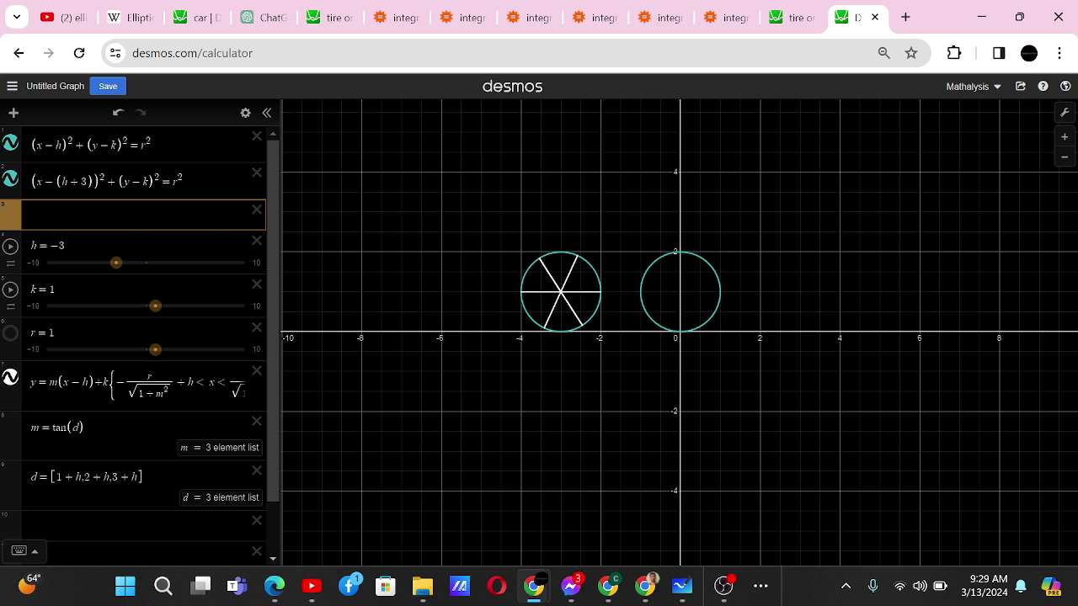
drag(112, 265, 146, 265)
drag(146, 264, 145, 263)
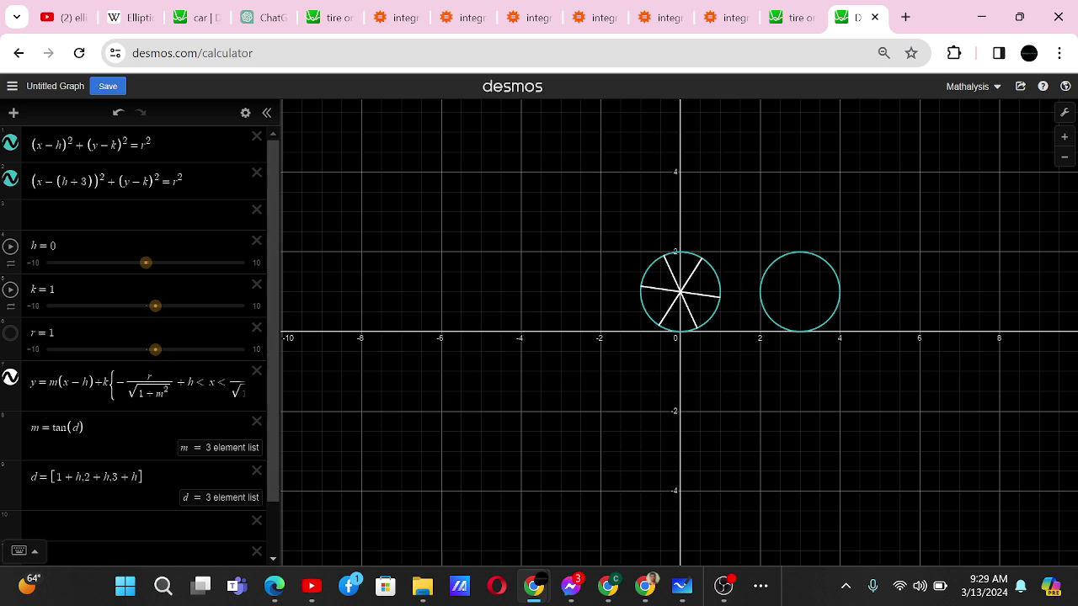
- Duplicate the restricted spoke line y=m(x-h)+k, including its domain bounds, into a new expression directly below it
click(49, 382)
key(ctrl+a)
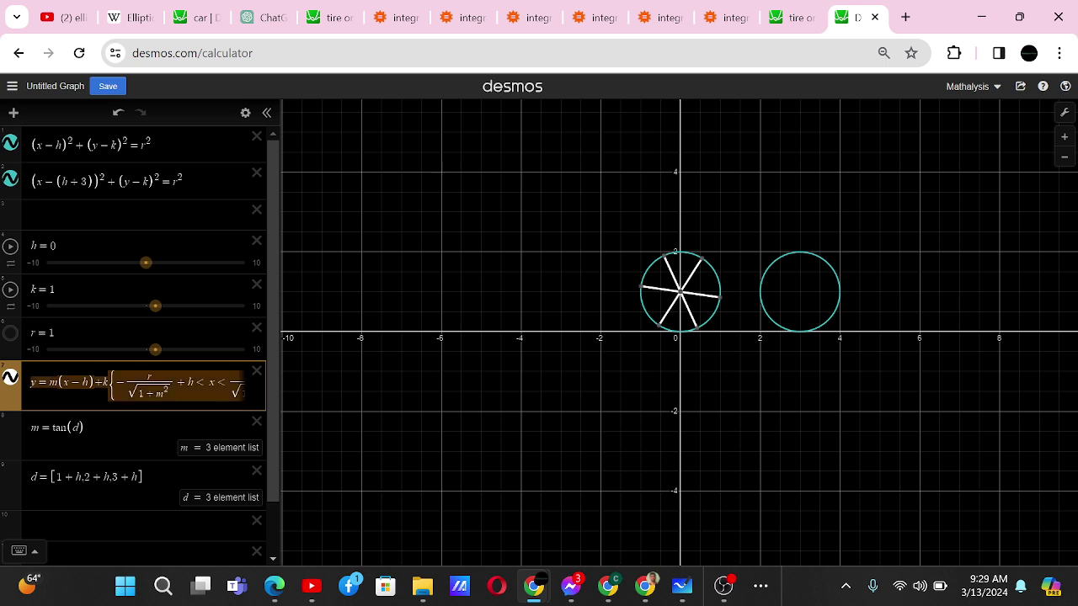
key(Right)
key(Return)
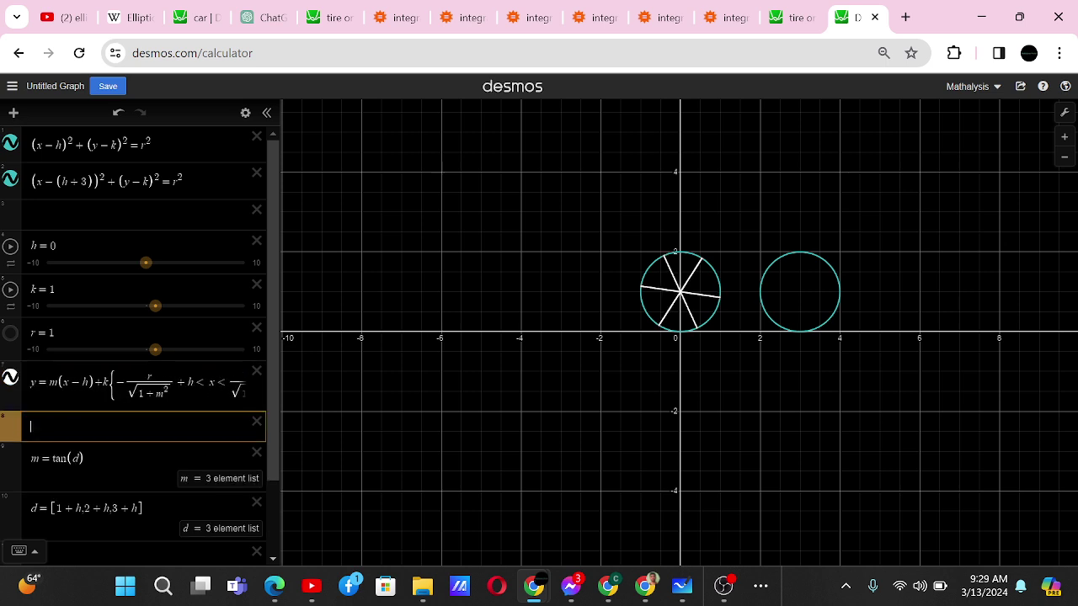
text(y=m(x-h)+k{-r/√(1+m^2)+h<x<r/√(1+m^2)+h})
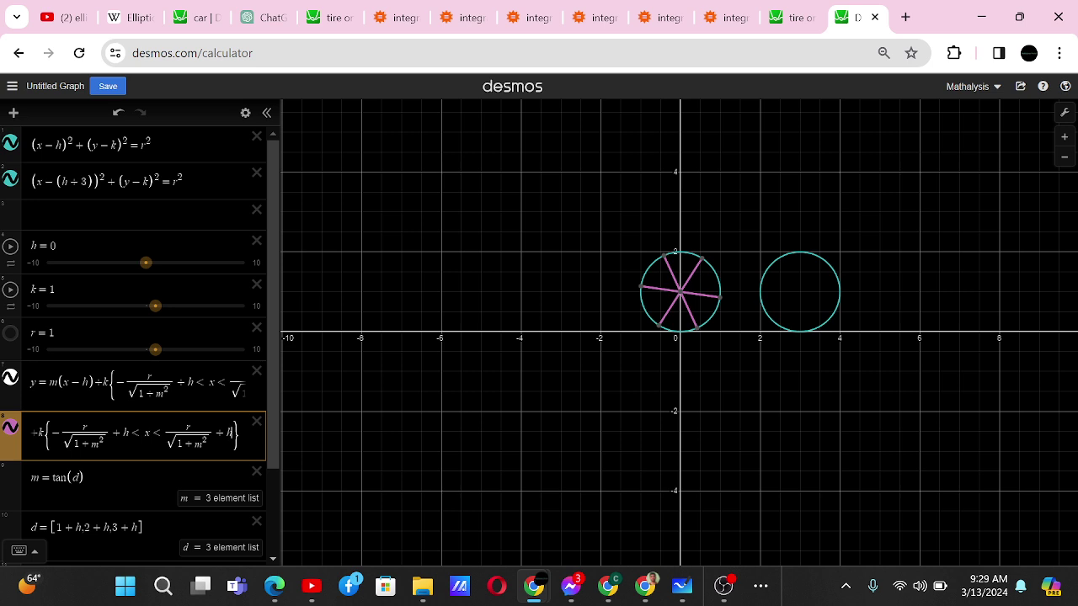
- Add 3 to h in both domain bounds of the duplicated spoke line and replace h with (h+3) in its equation
text(+3)
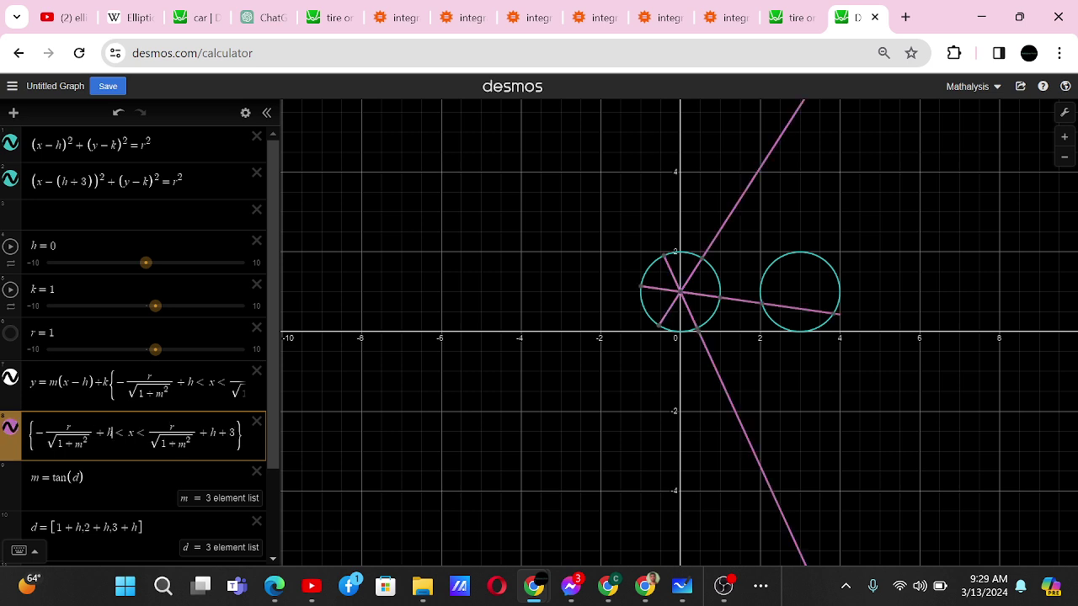
text(+3)
key(Home)
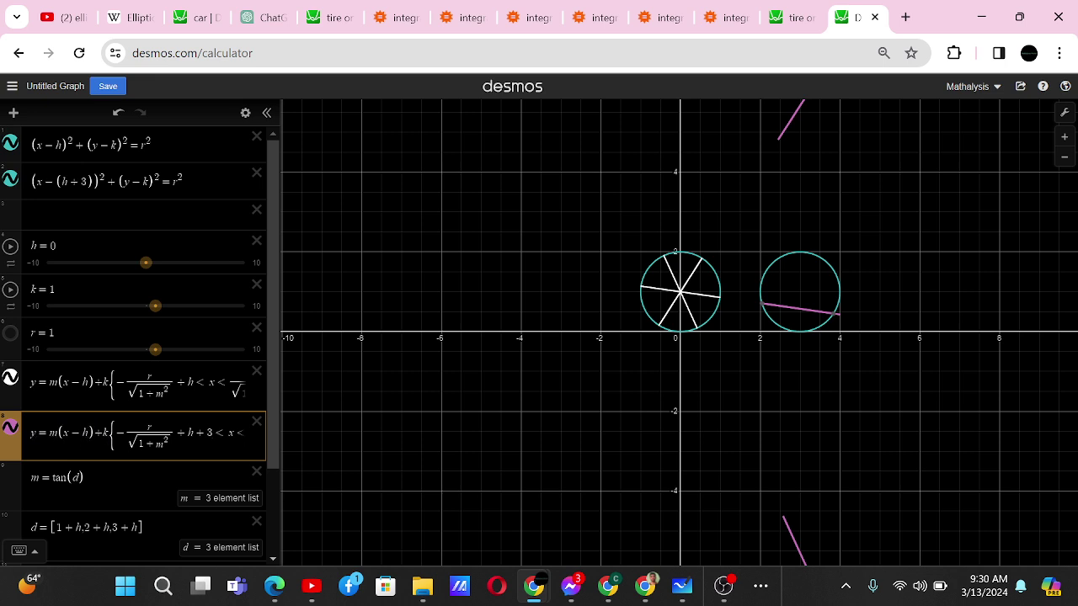
text((h+3)
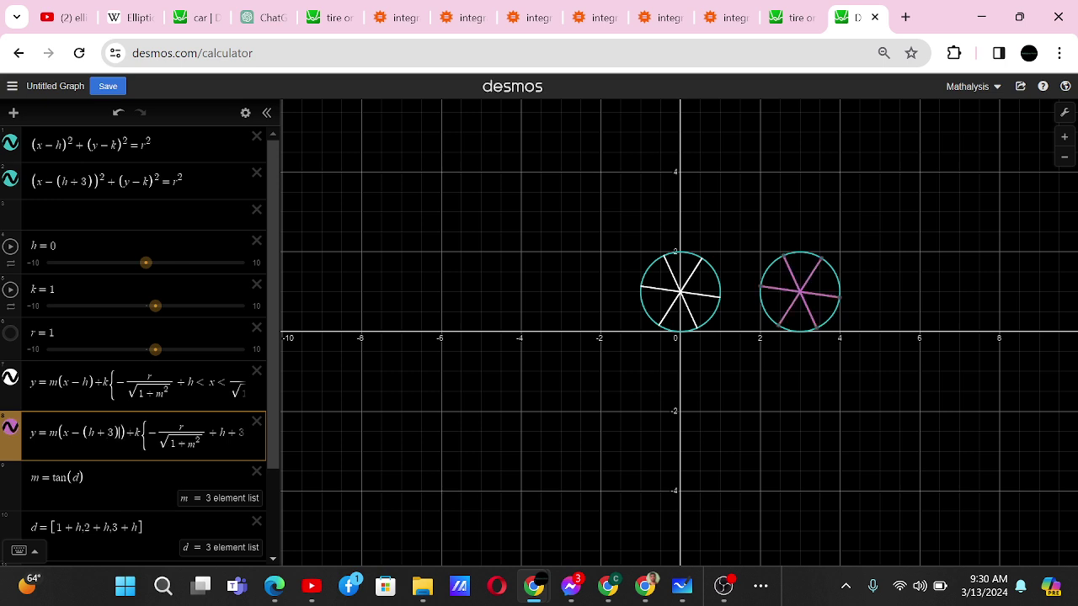
key(Return)
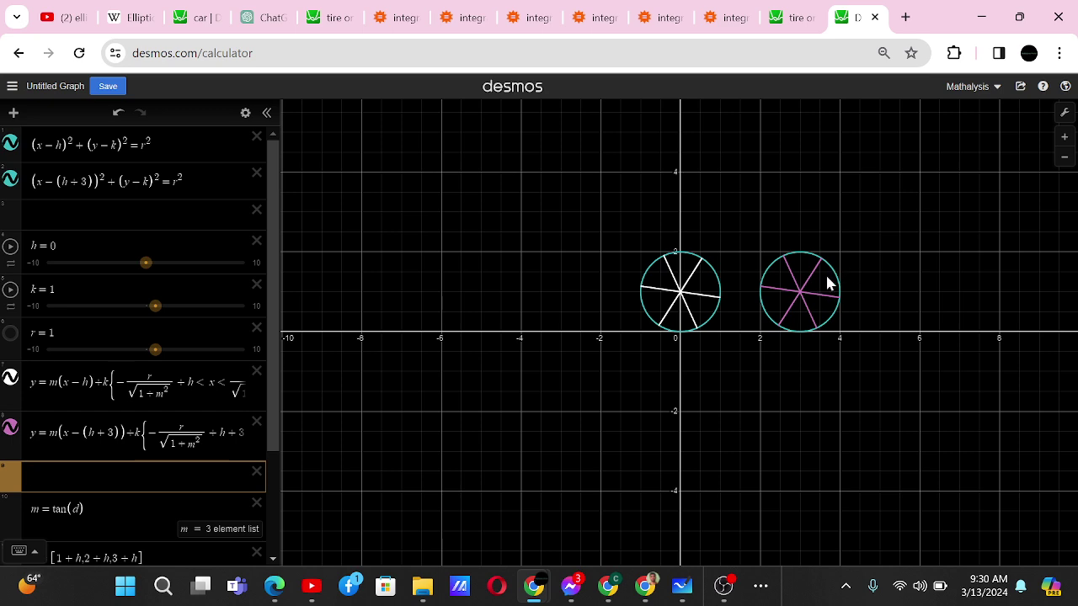
- Play the h animation to roll both wheels together and pause it at h=-4.75
drag(643, 414, 642, 415)
scroll(176, 462, down, 3)
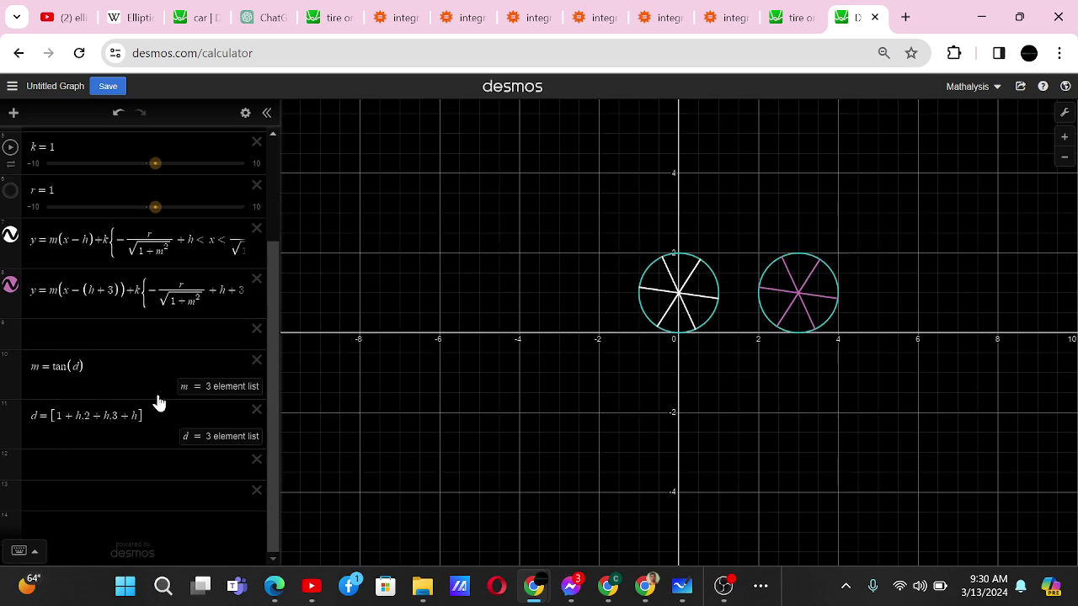
scroll(849, 364, up, 1)
scroll(548, 447, down, 3)
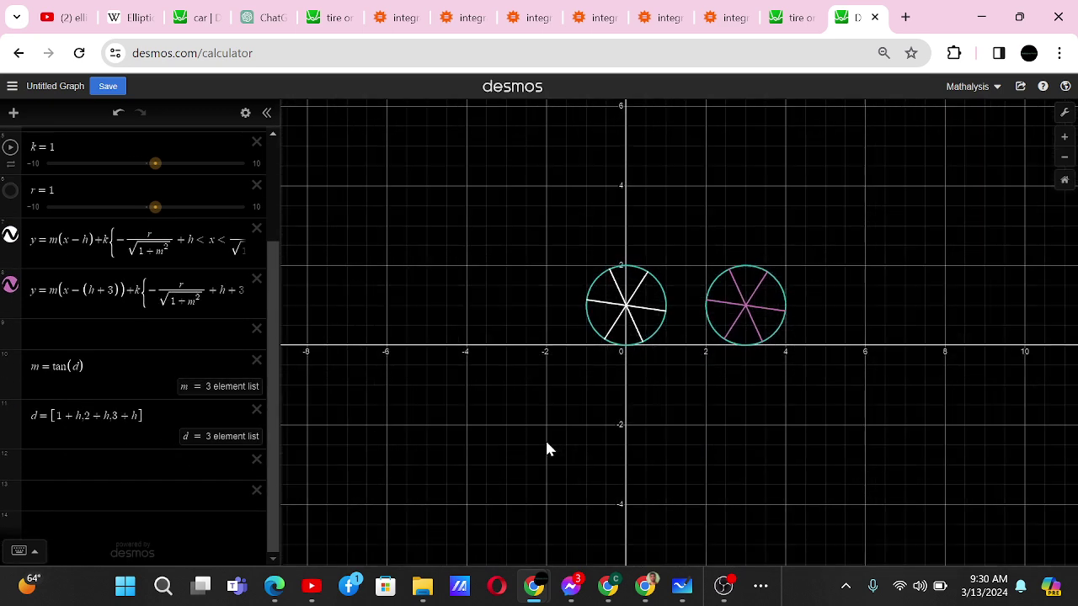
scroll(134, 337, up, 2)
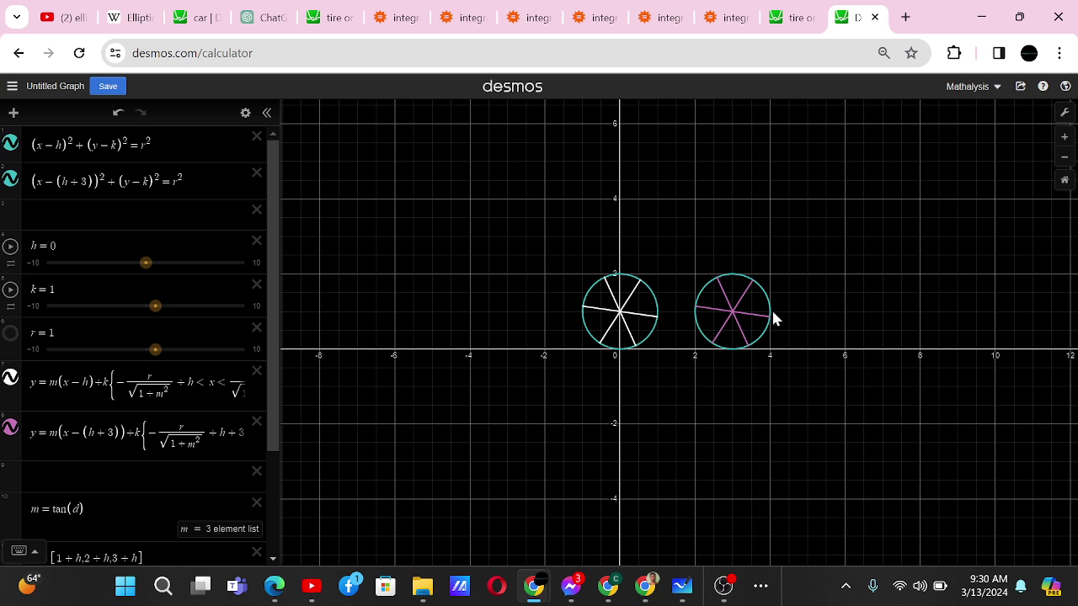
click(11, 247)
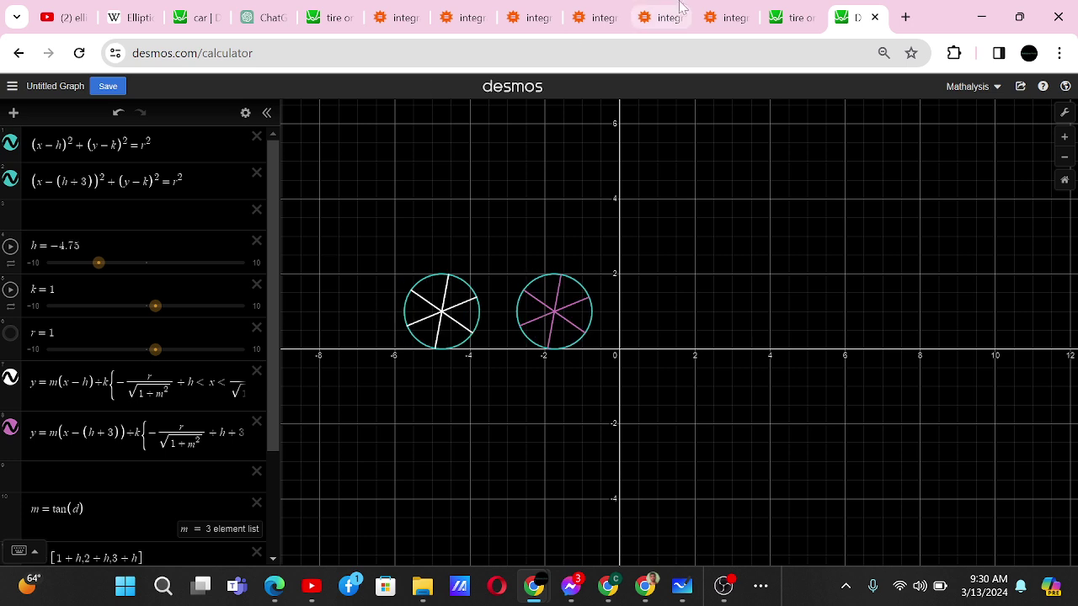
- Examine the rectangular car body above the wheels in the "tire only" graph, and return to the untitled graph to review its first wheel
click(792, 17)
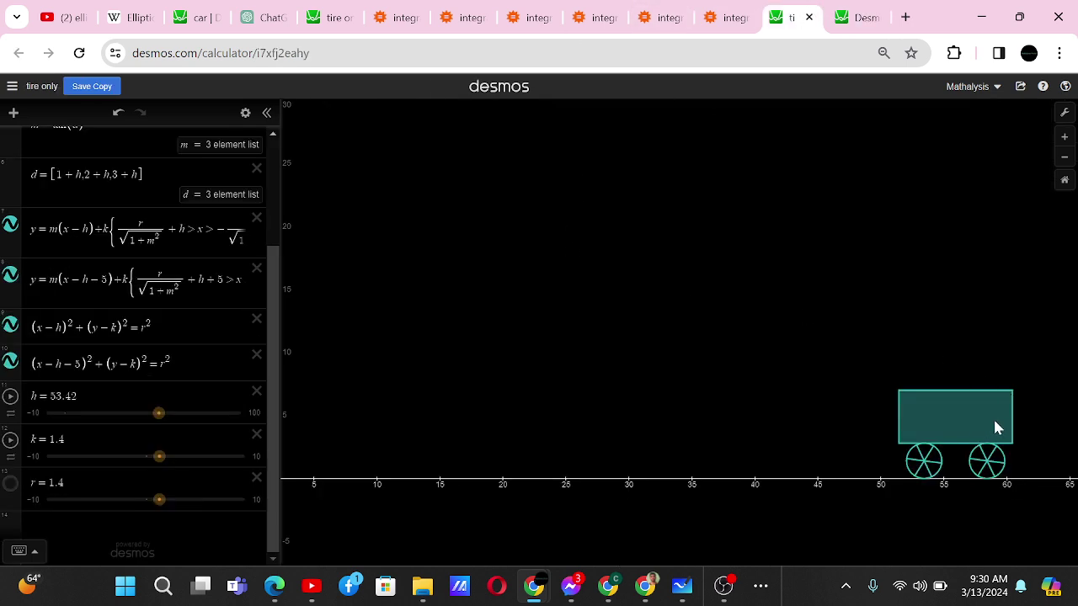
click(851, 17)
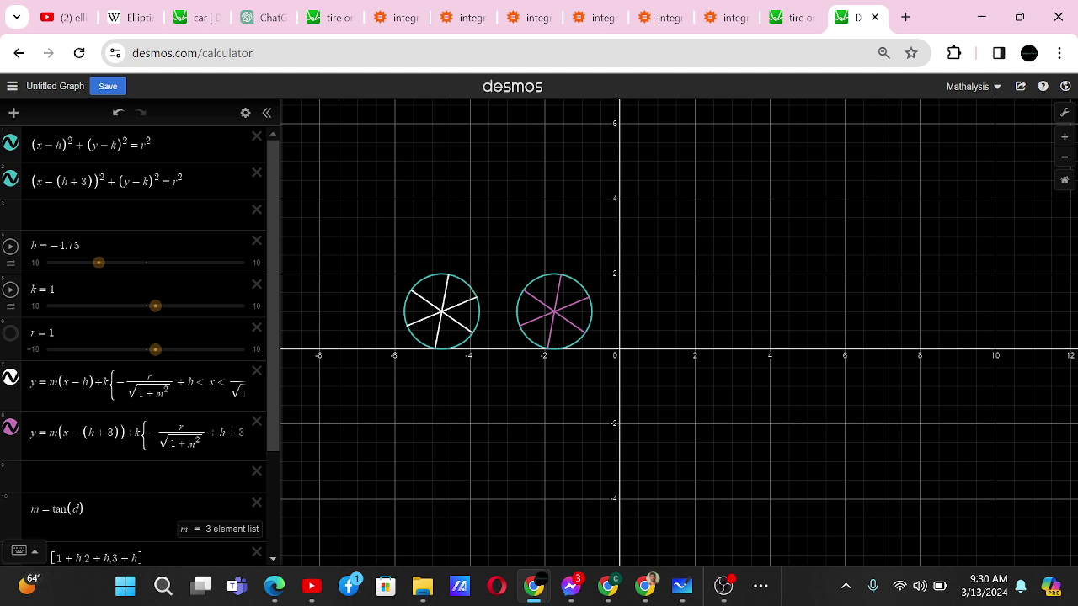
mouse_move(156, 350)
mouse_down()
mouse_move(168, 354)
mouse_move(142, 354)
mouse_move(155, 351)
mouse_up()
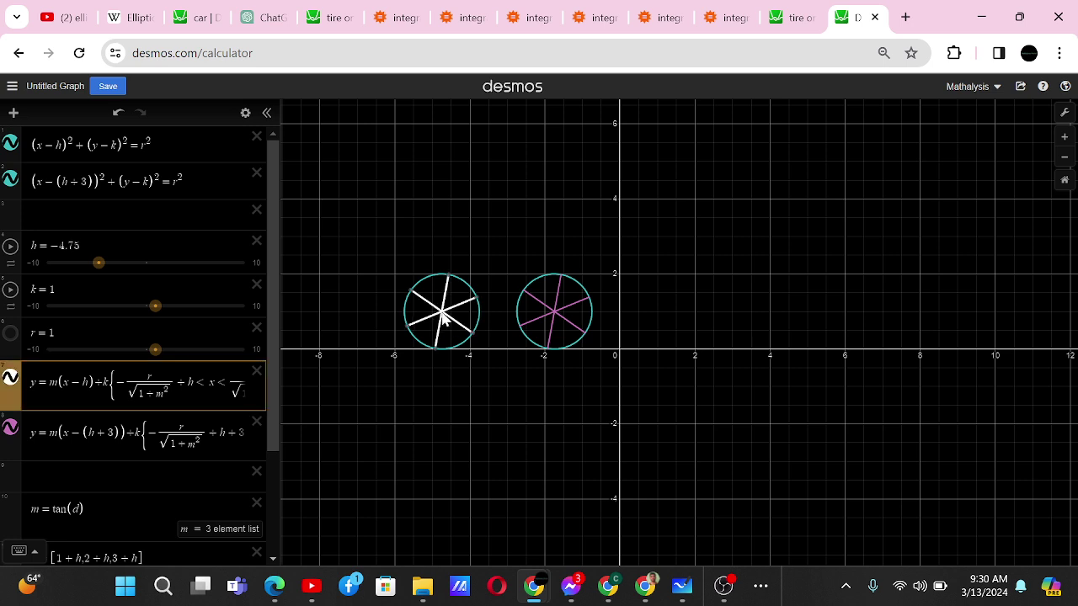
mouse_move(440, 283)
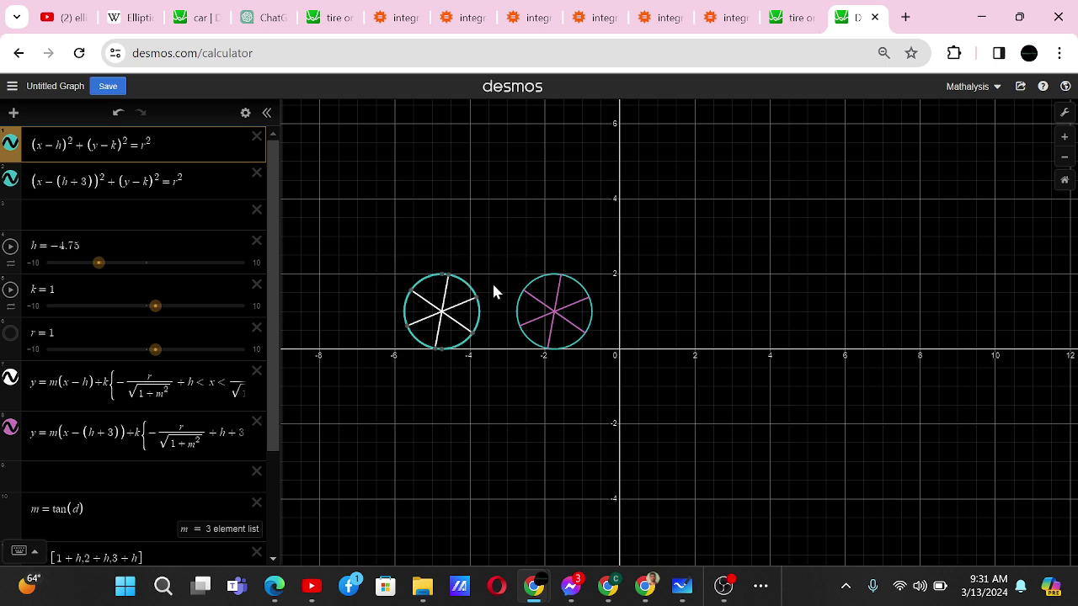
- Add the horizontal line y=k+r in the empty expression below the two wheel circles
click(108, 216)
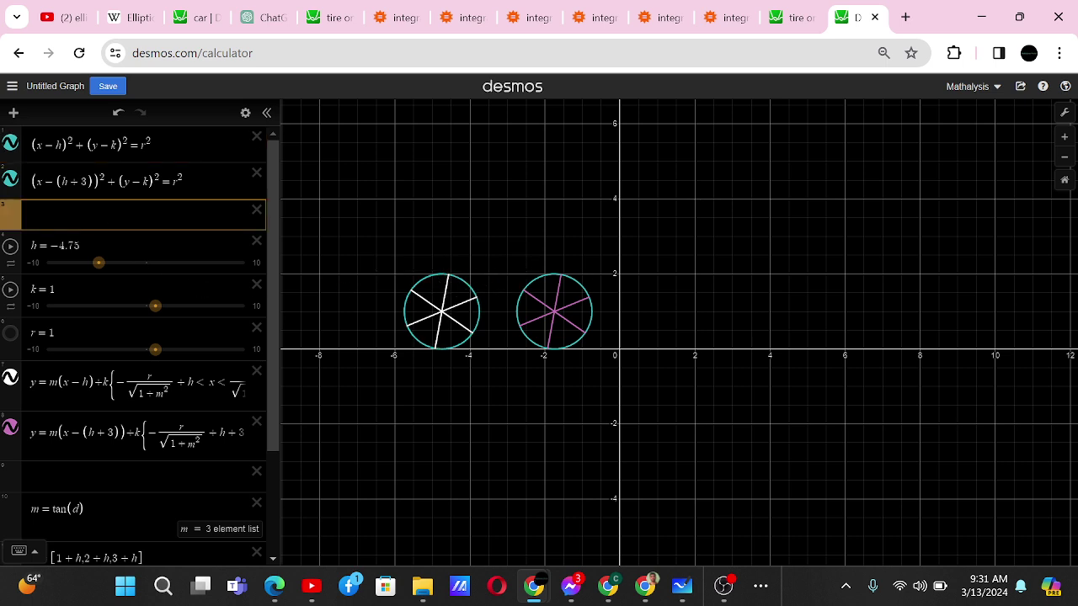
text(y=k+r)
key(Return)
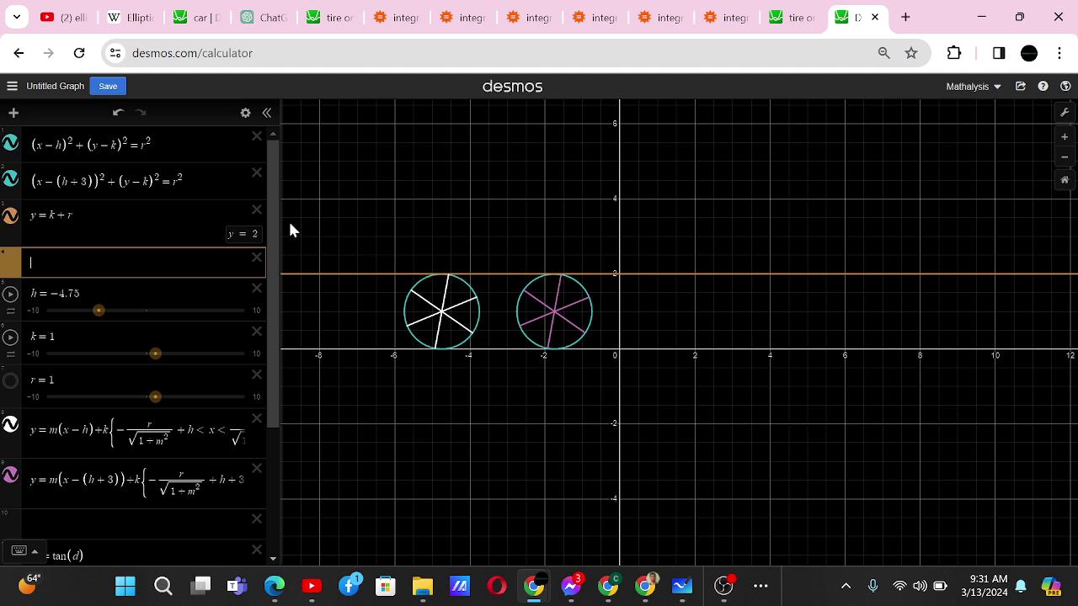
- Restrict the line y=k+r to the domain h<x<h+3 so it spans between the wheel centres
key(Up)
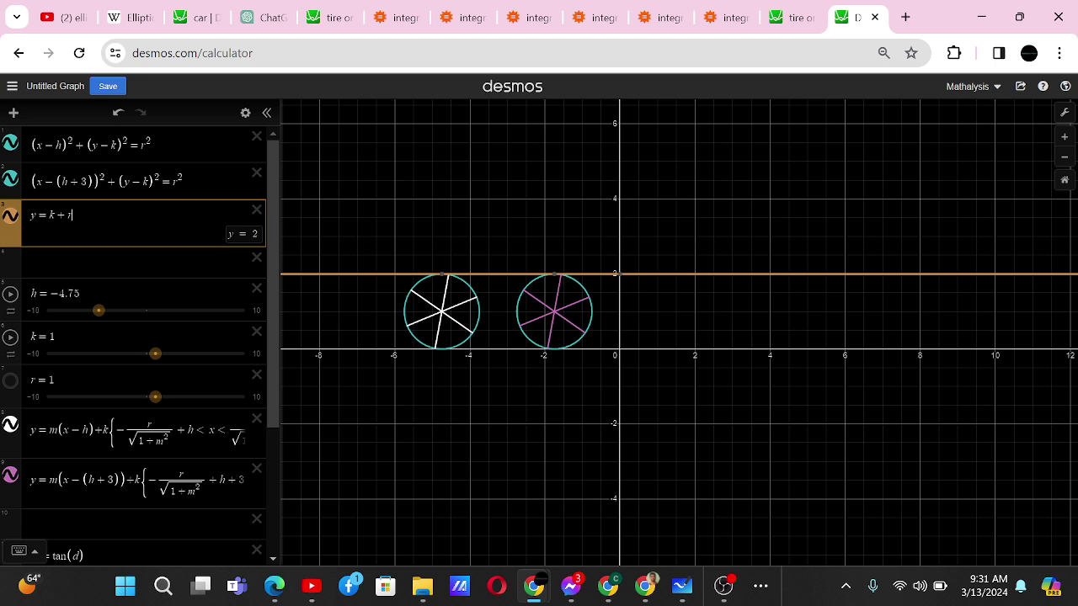
text({x )
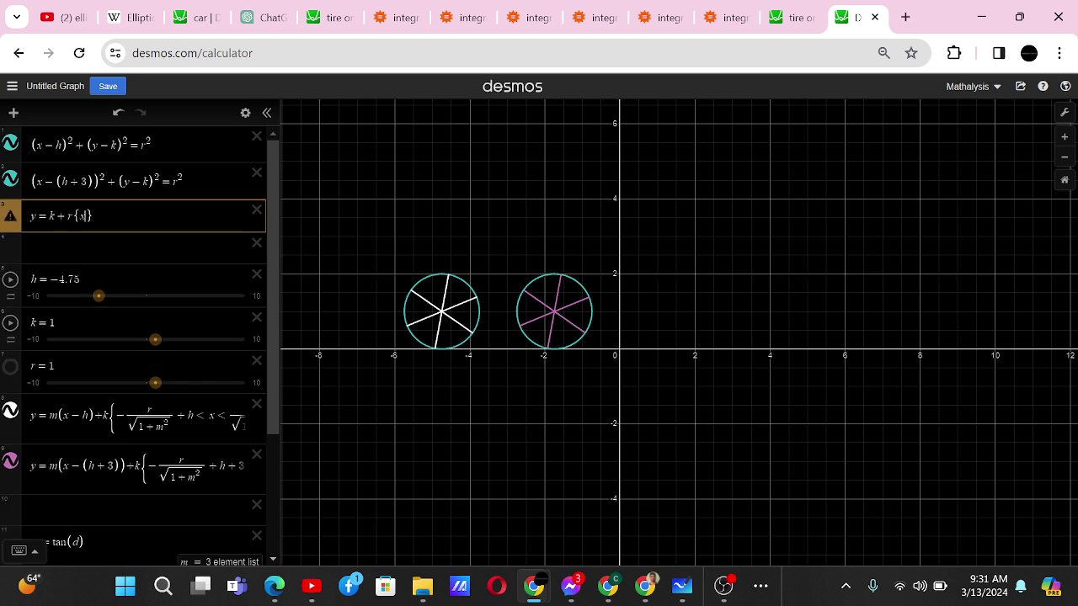
text(<)
text(h+3)
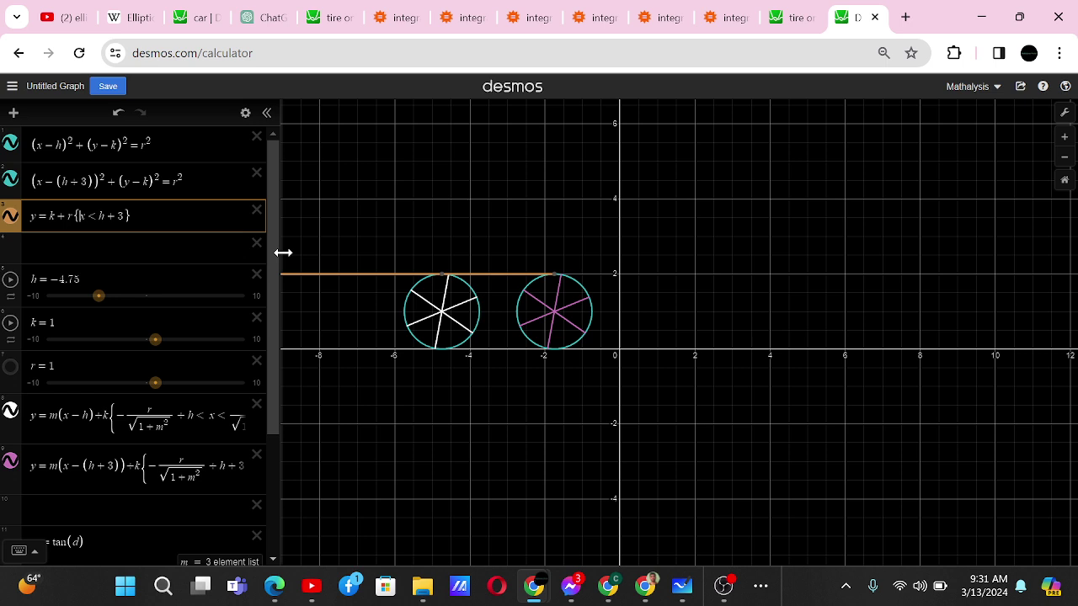
key(Left)
key(Left)
key(Left)
key(Left)
key(Left)
text(h<)
- Check the body in the "tire only" graph, then widen the y=k+r line's domain to h-1<x<h+3+1 in the untitled graph
click(793, 12)
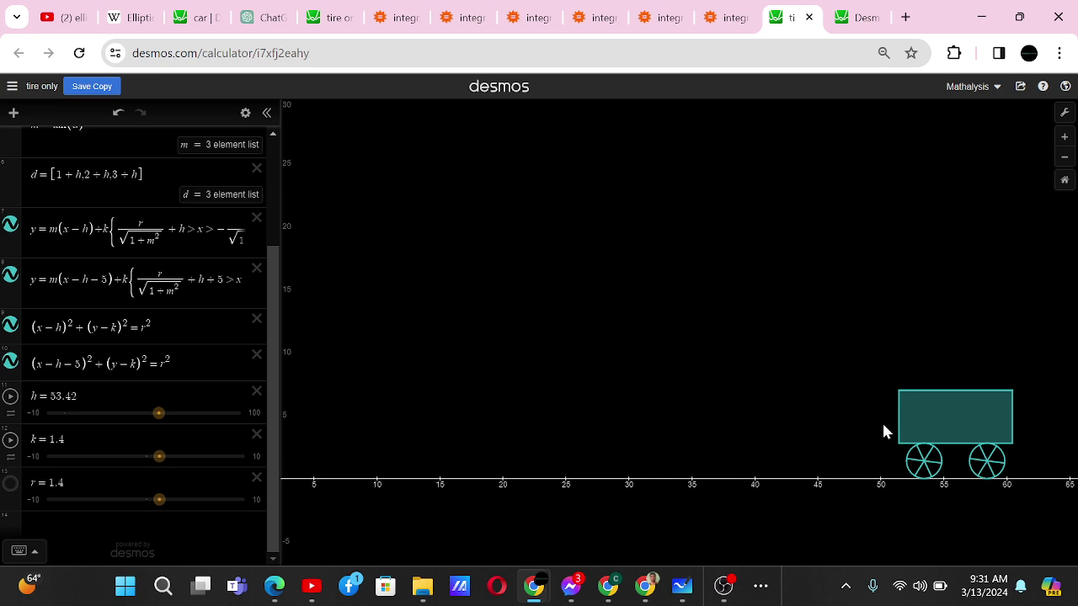
click(849, 17)
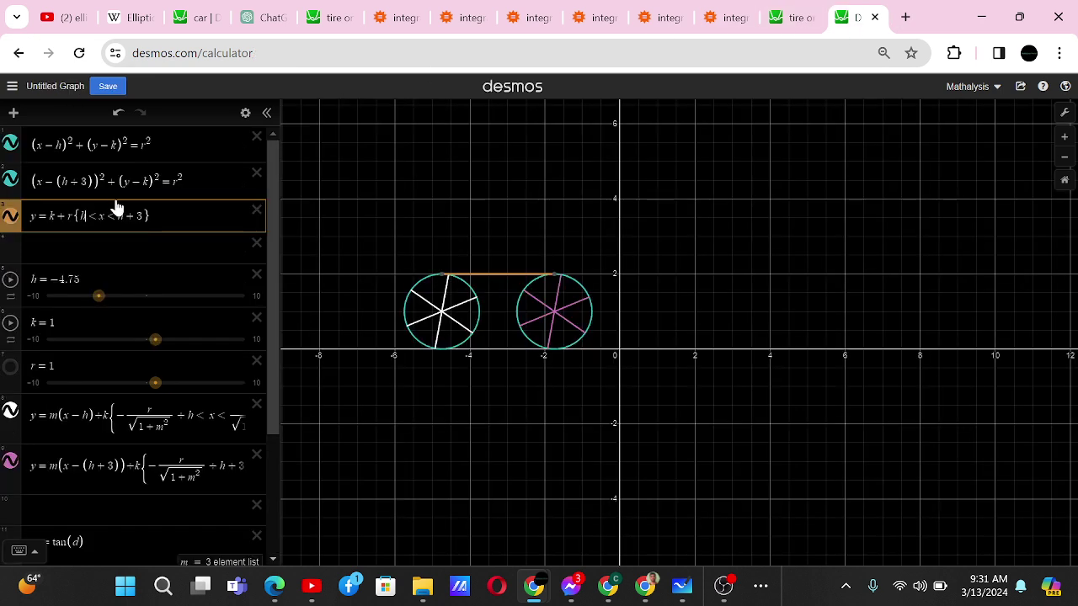
text(-1)
text(+)
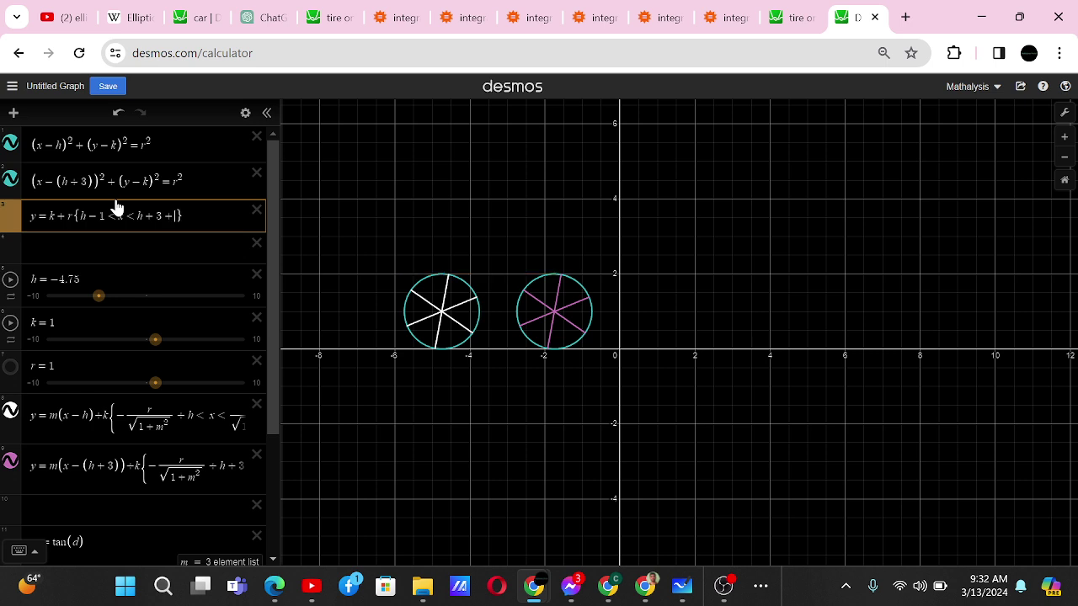
text(1)
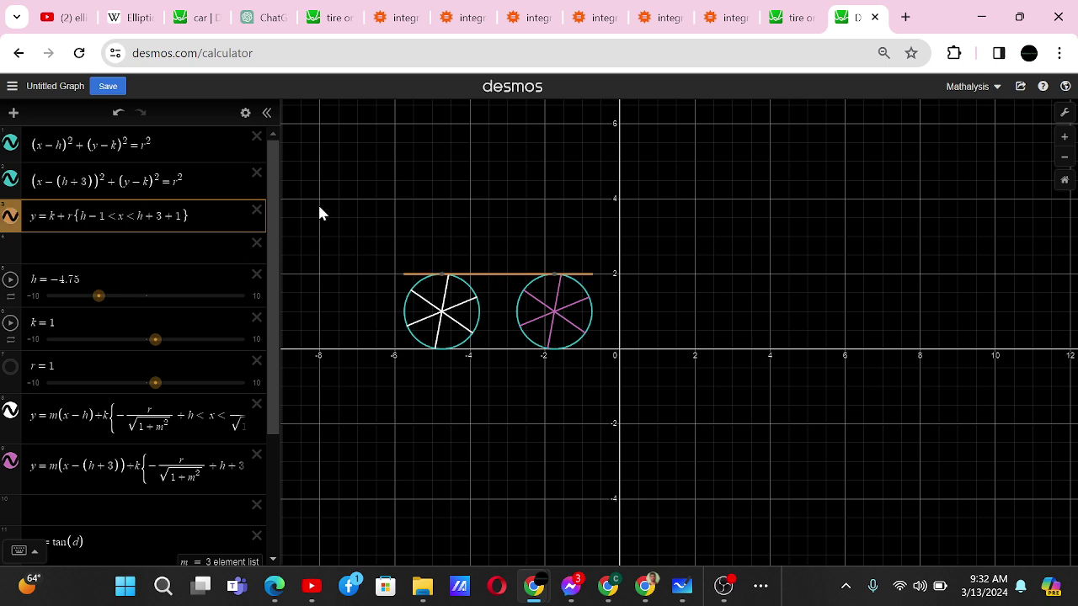
click(333, 296)
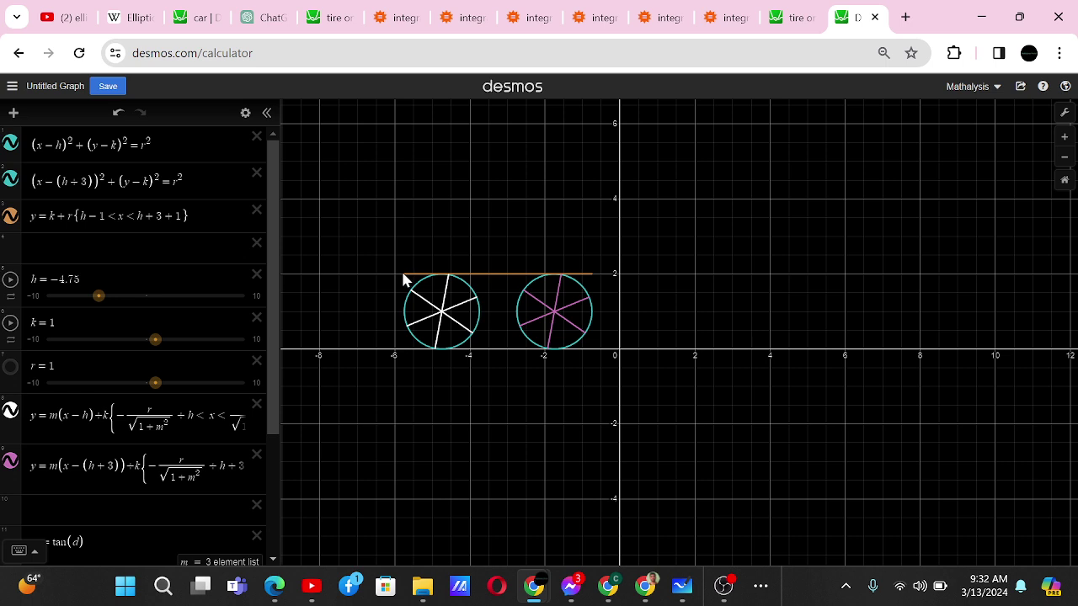
- Add the vertical lines x=h-1 and x=h+3+1 as the two sides of the car body
click(127, 248)
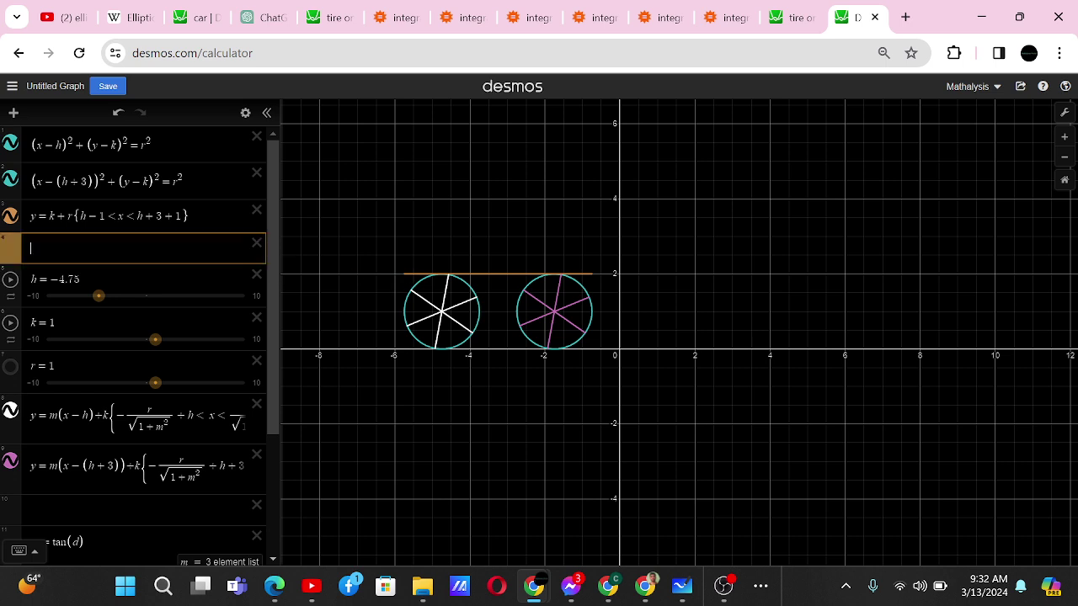
text(x=h-)
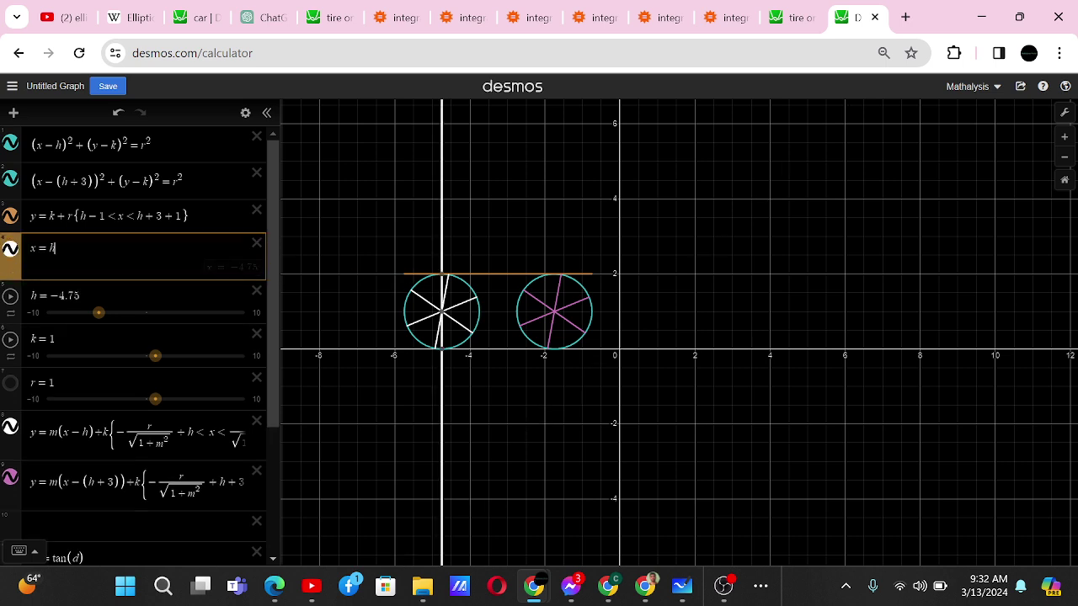
text(1)
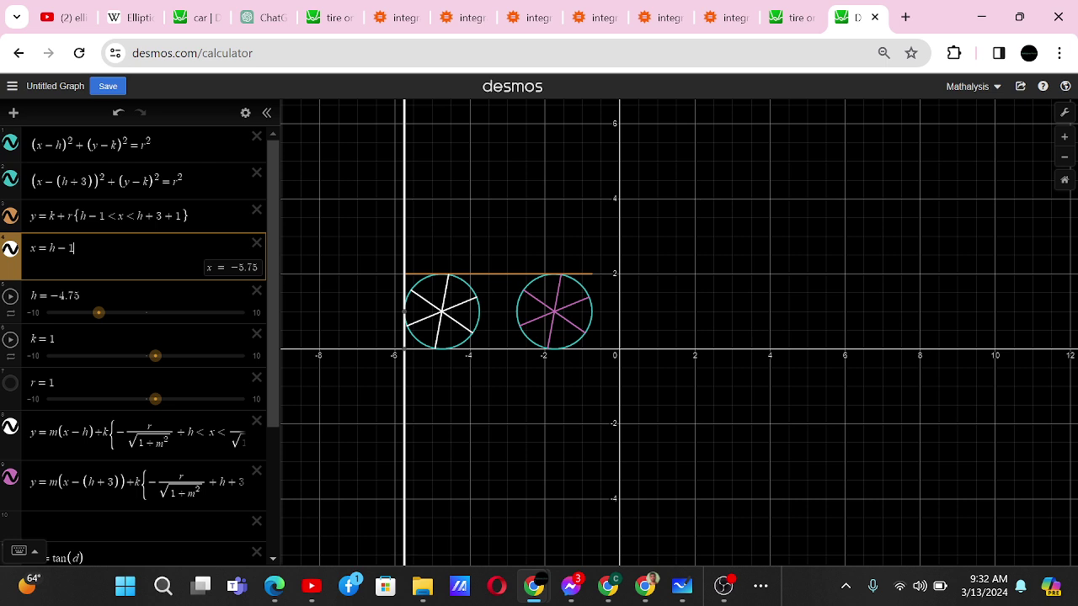
key(Return)
text(x = h + 3 + 1)
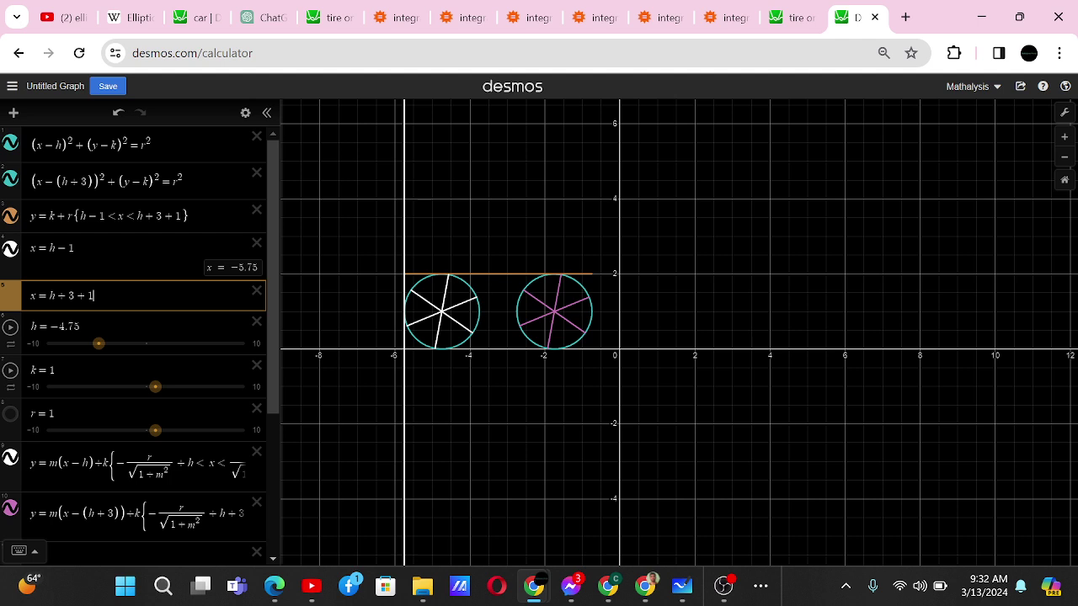
key(Return)
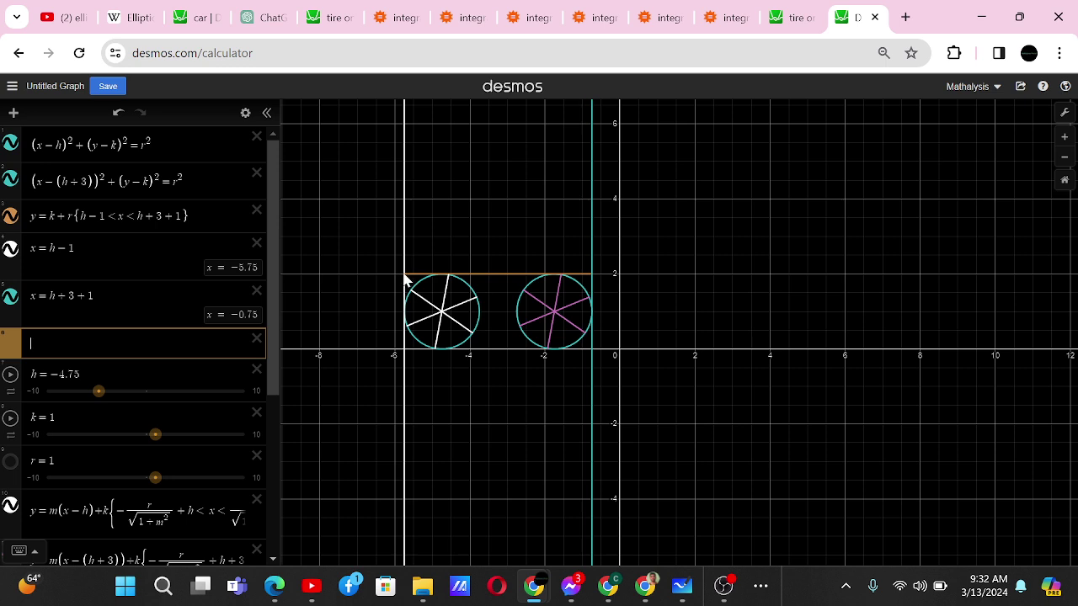
- Restrict both vertical side lines, x=h-1 and x=h+3+1, to y>k+r
click(115, 247)
text({y )
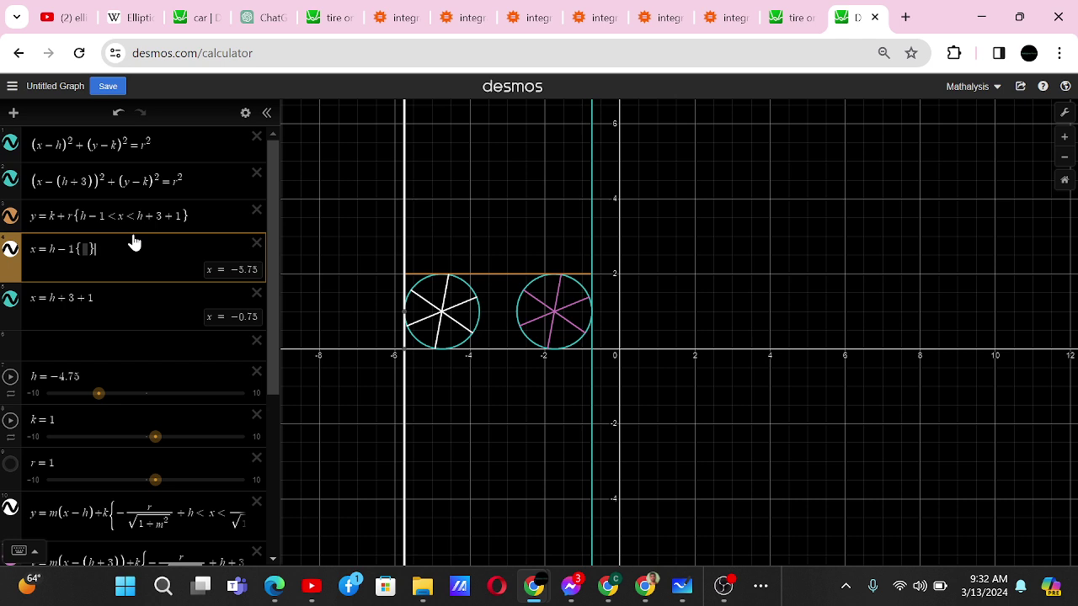
text(> k + )
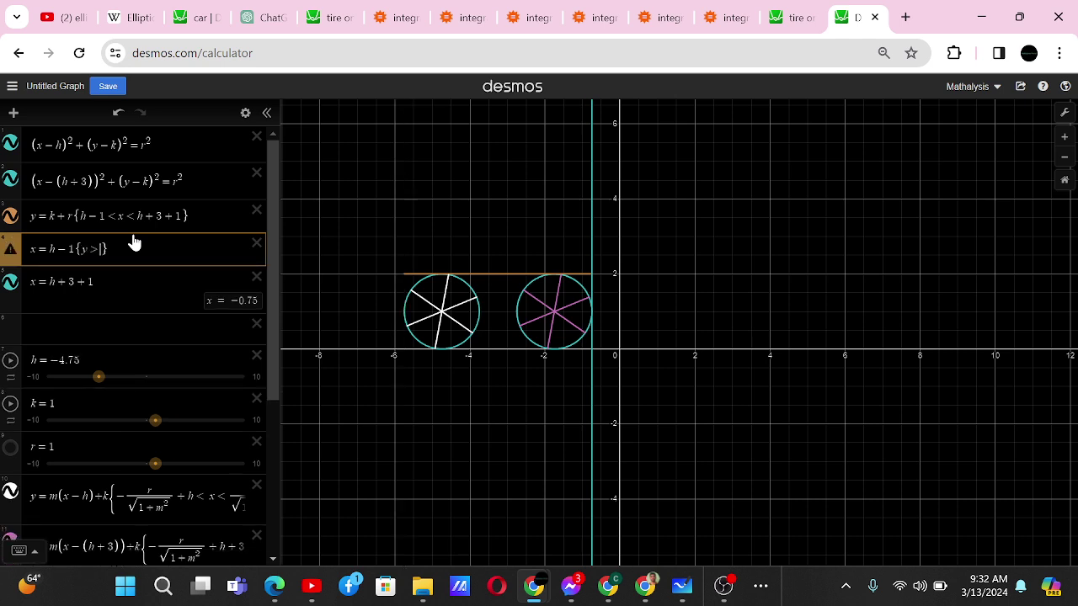
text(r)
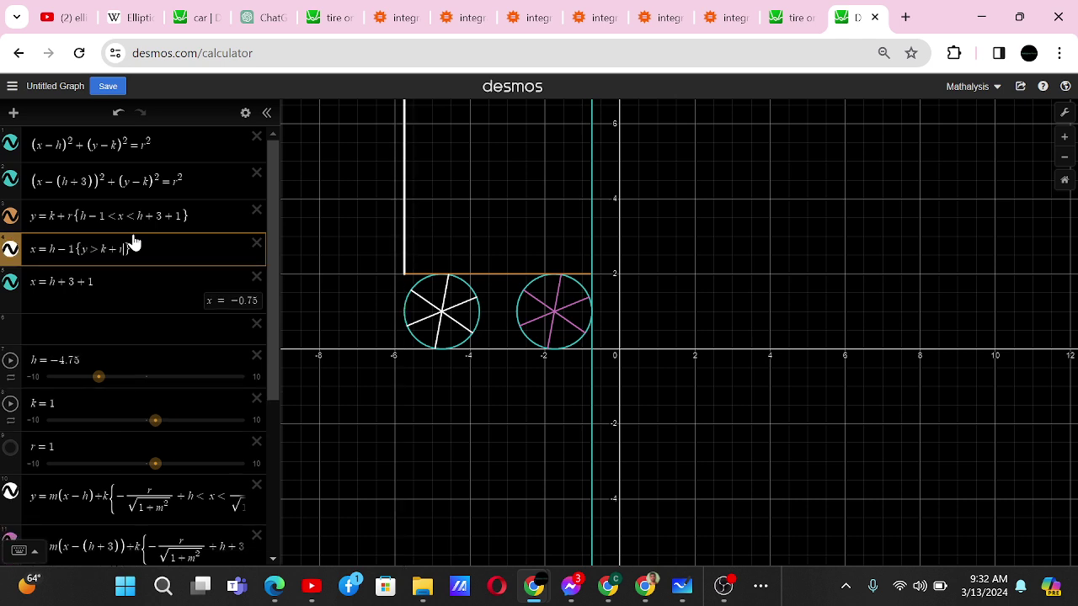
click(133, 278)
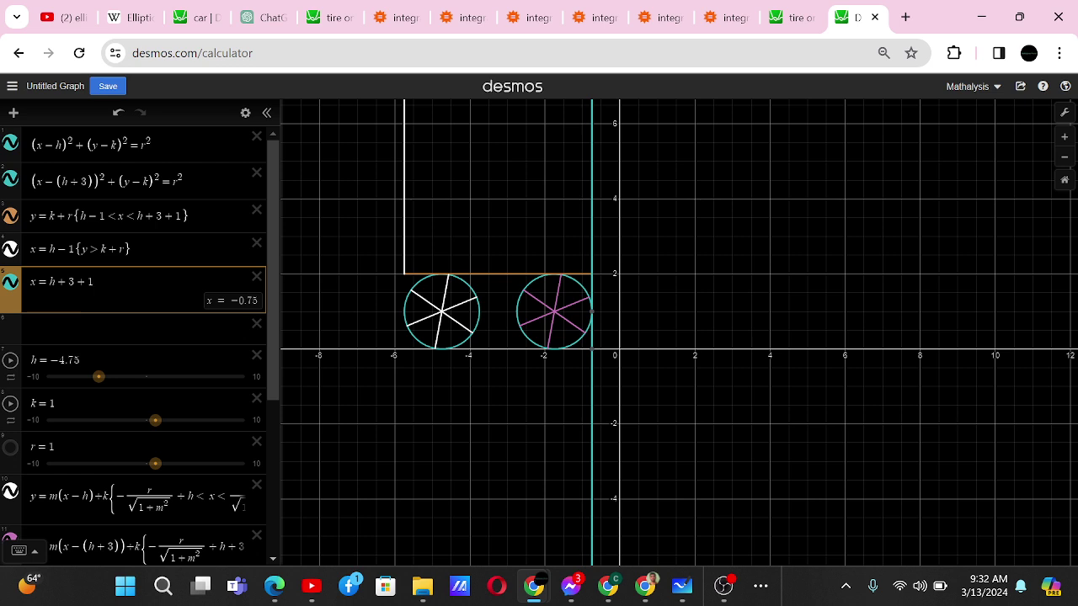
text({)
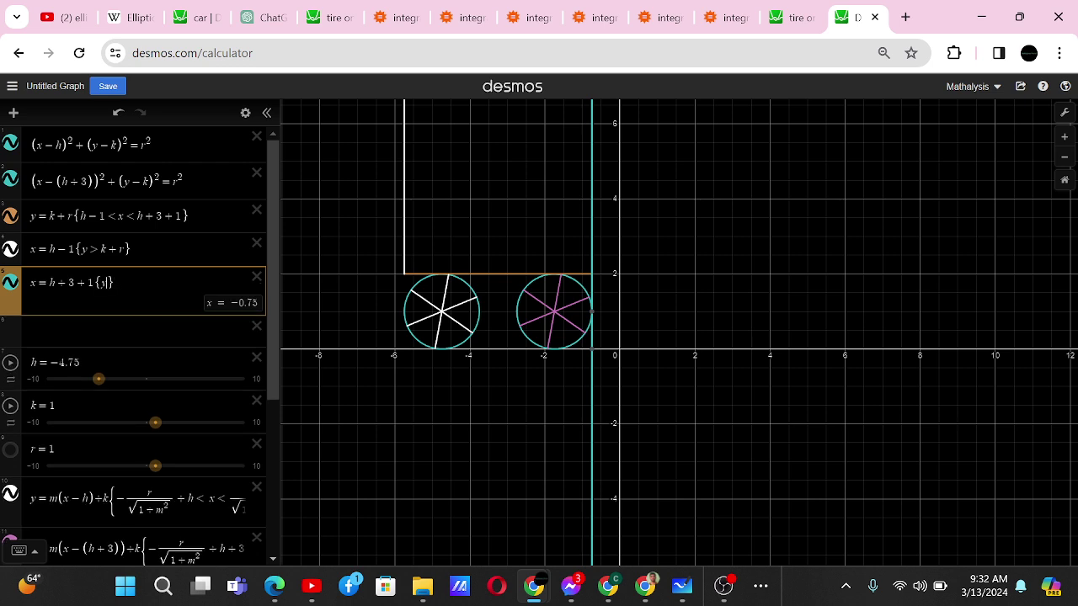
text(y>k+r)
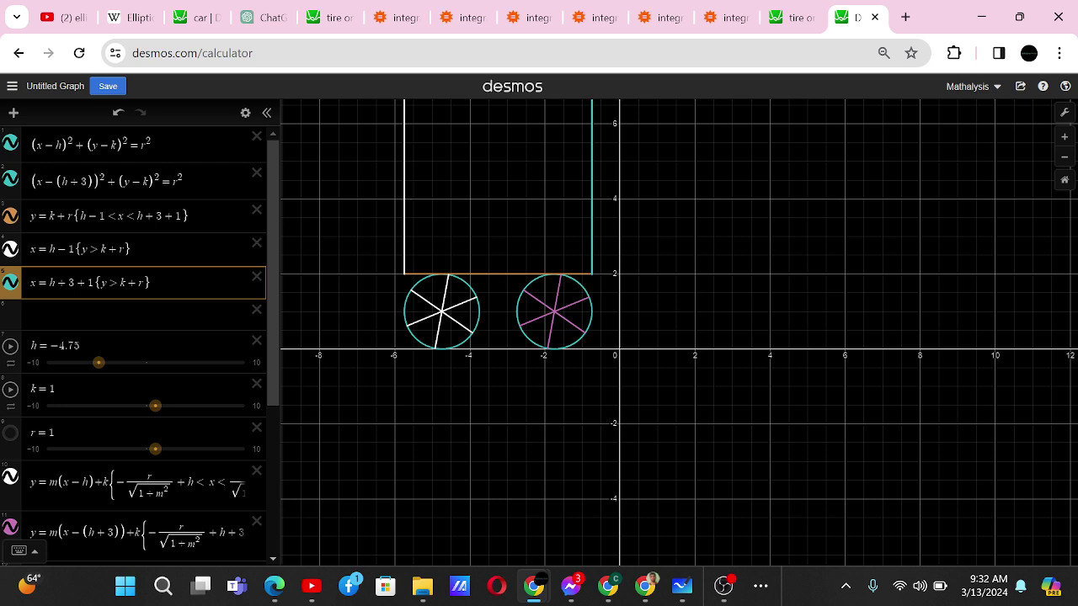
key(Return)
click(107, 342)
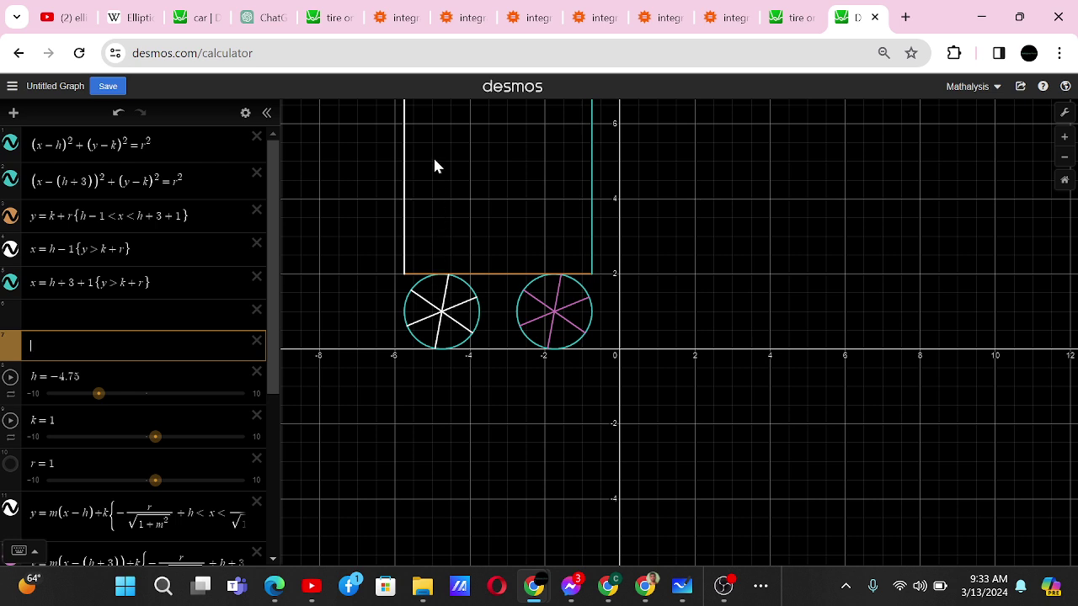
- Add the upper bound k+3r to the x=h-1 line, making its restriction k+3r>y>k+r
click(82, 250)
text(> )
text(k+)
text(3r)
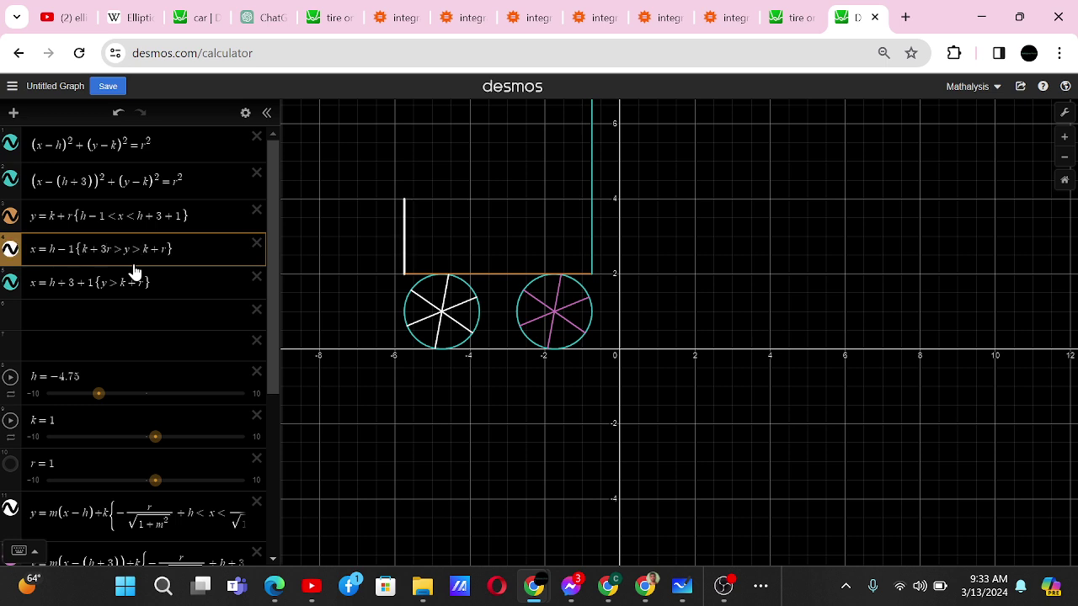
key(Return)
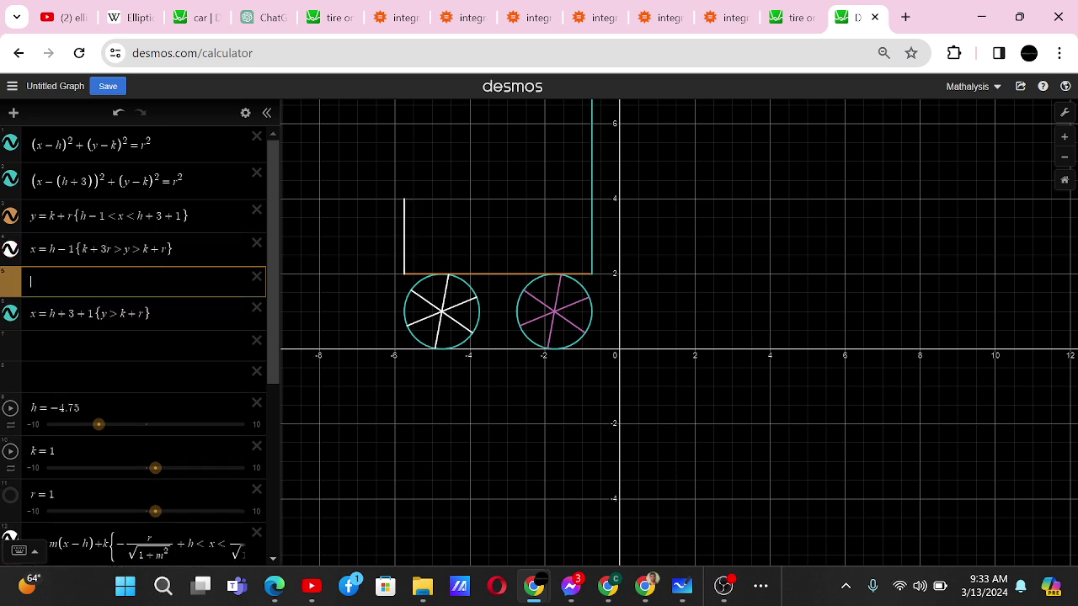
- Try 4 as the coefficient of r in the x=h-1 line's upper bound, then set it to 3.5
click(105, 248)
key(BackSpace)
text(4)
click(30, 281)
click(105, 249)
key(BackSpace)
text(3)
text(.3)
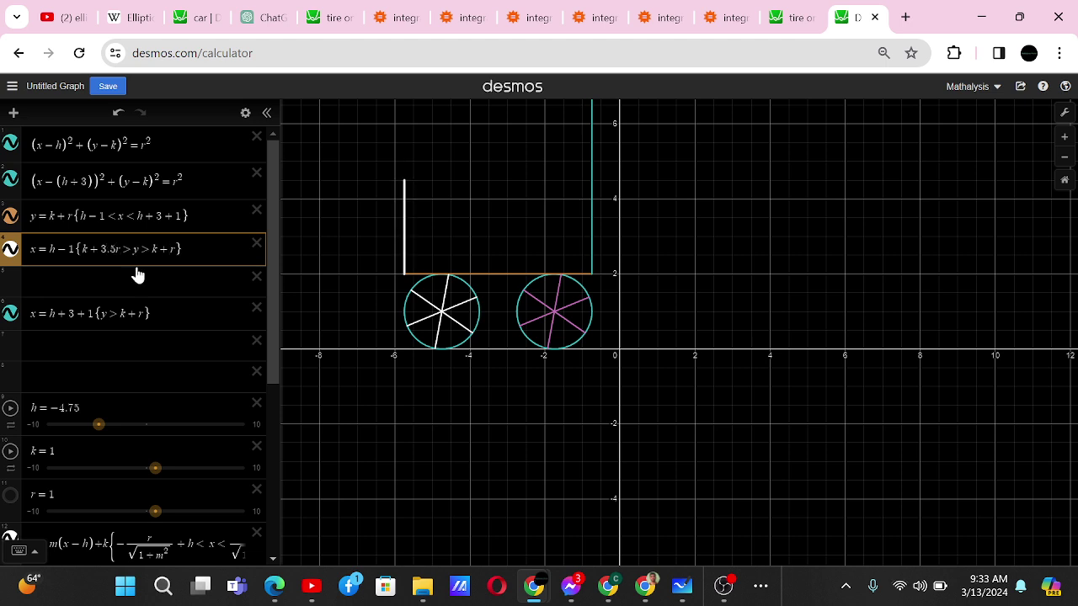
- Add the upper bound k+3.5r to the x=h+3+1 line, making its restriction k+3.5r>y>k+r
click(132, 295)
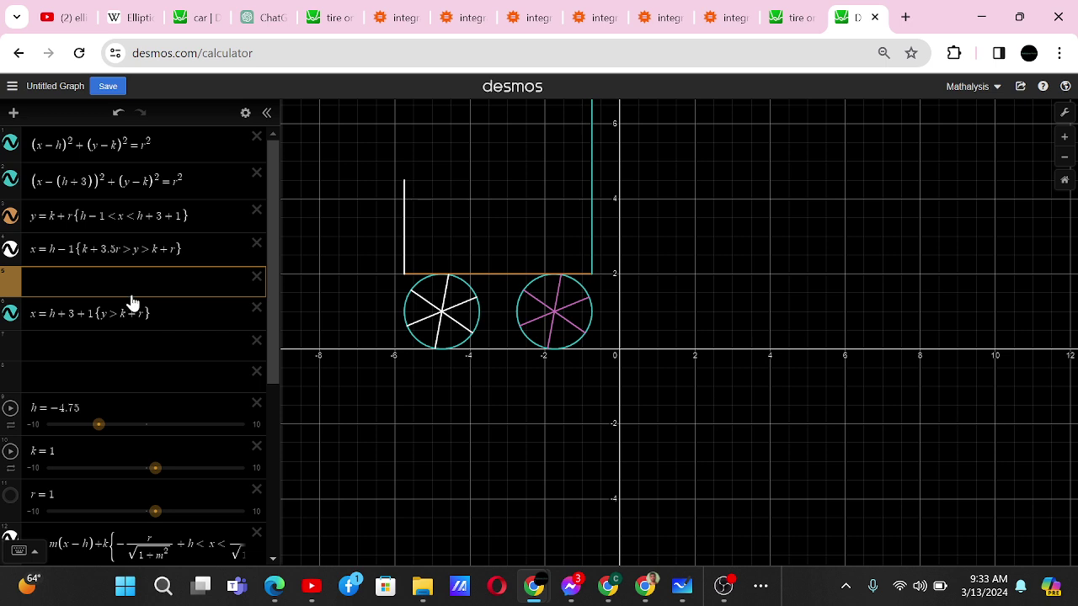
key(Down)
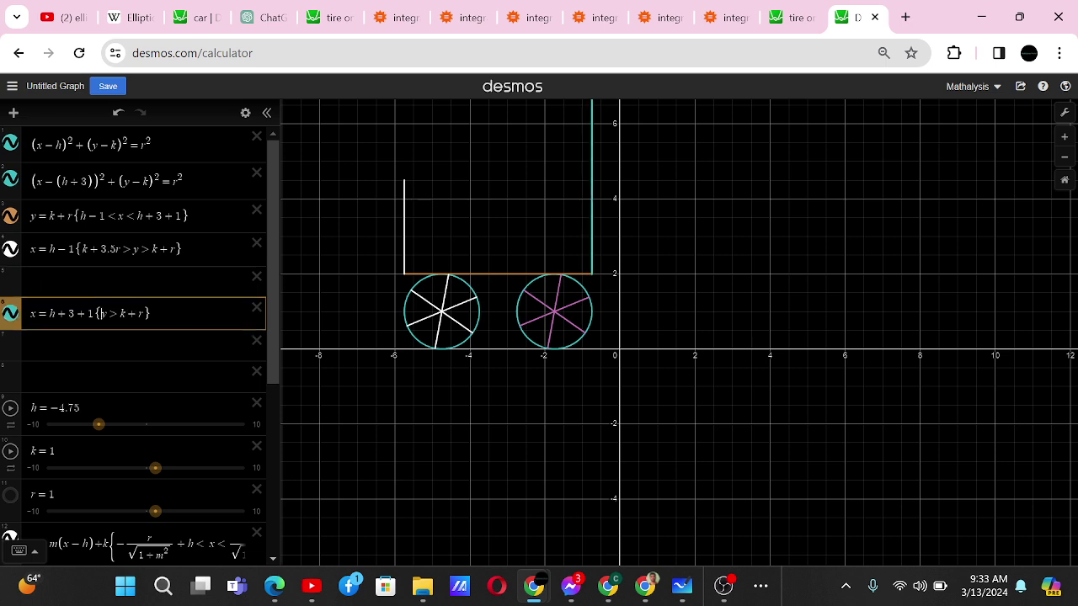
text(> )
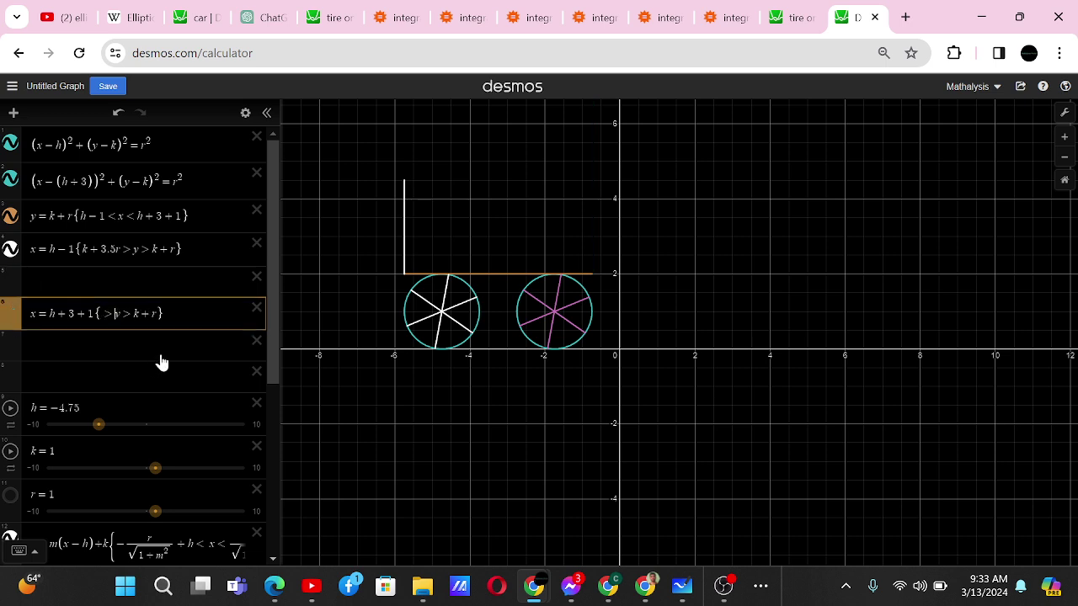
text(k+3)
text(.5)
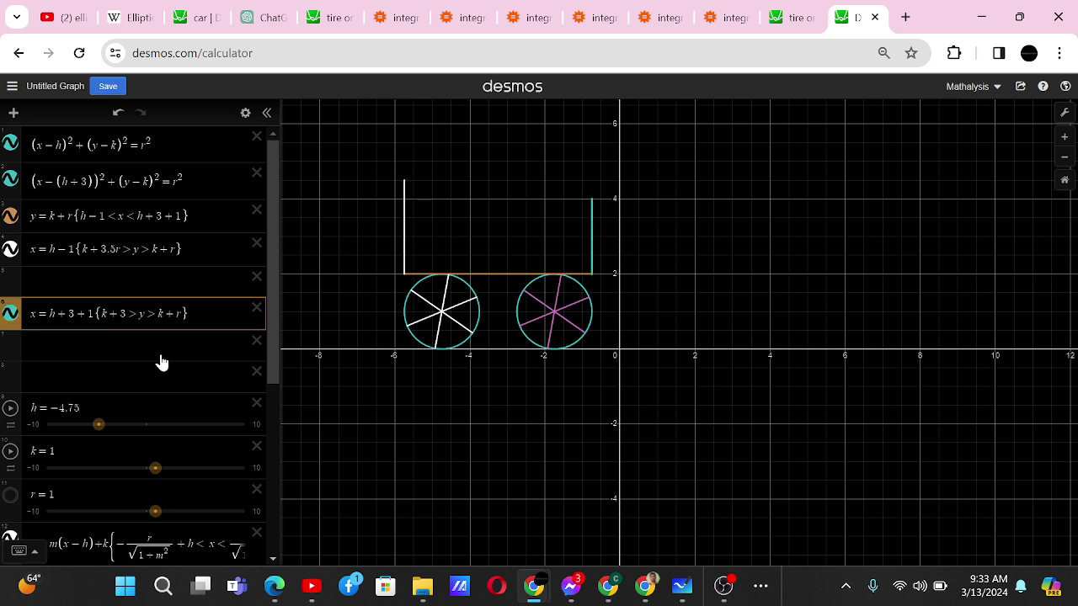
text(r)
key(Down)
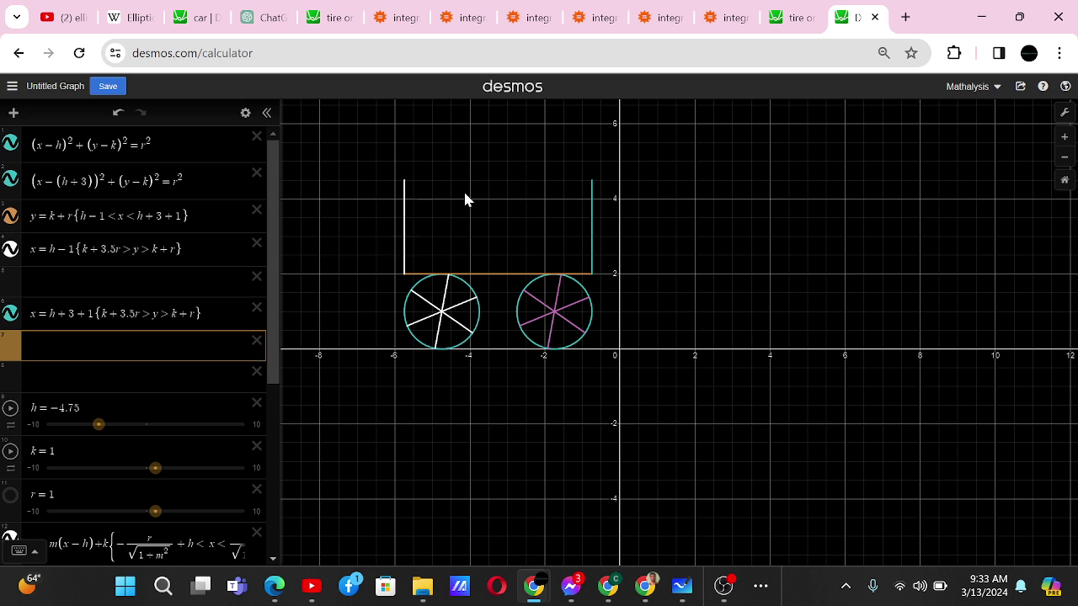
- Add the body's top line y=k+3.5r with the restriction h+3<x<h+3+1
text(y=k+3)
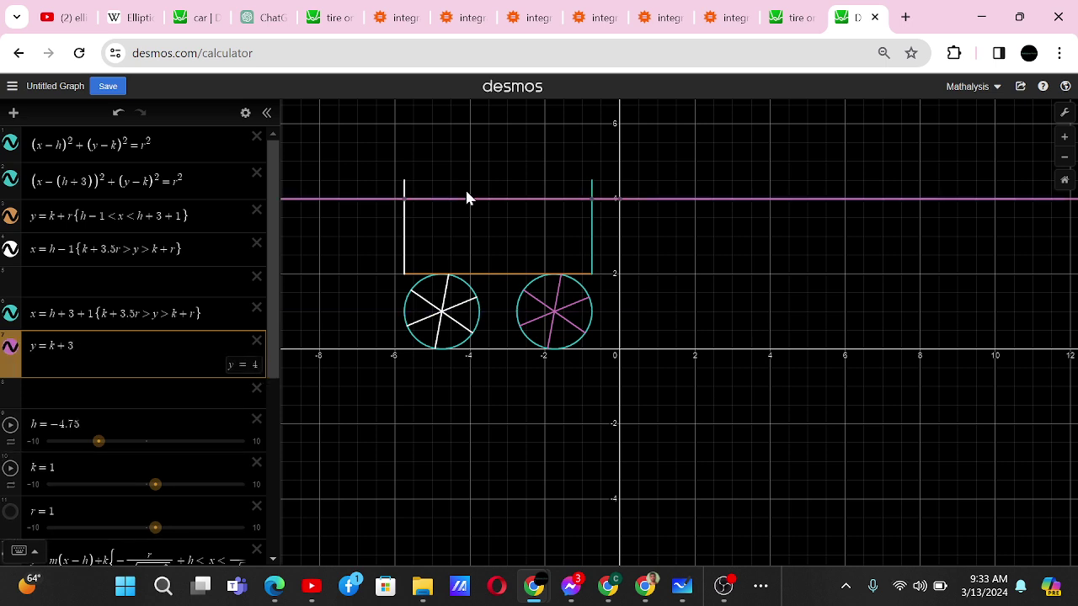
text(.5r)
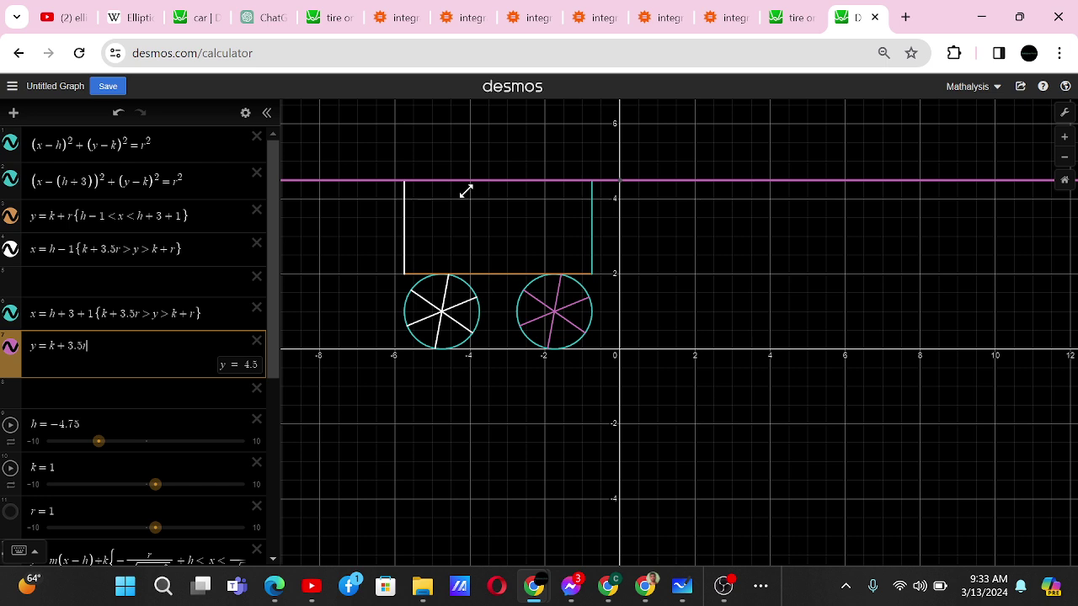
text({)
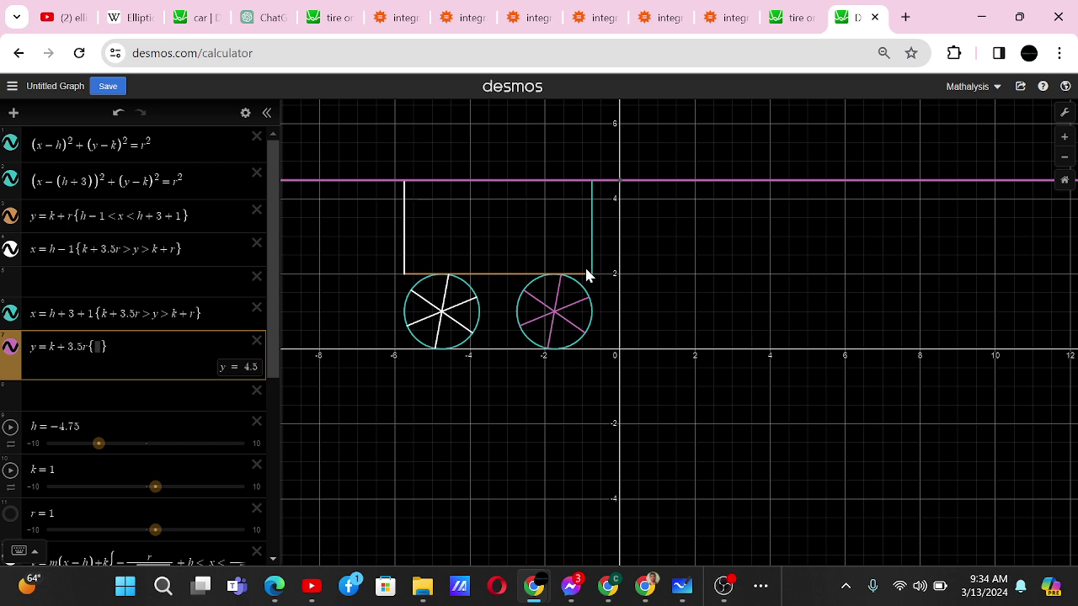
text(x)
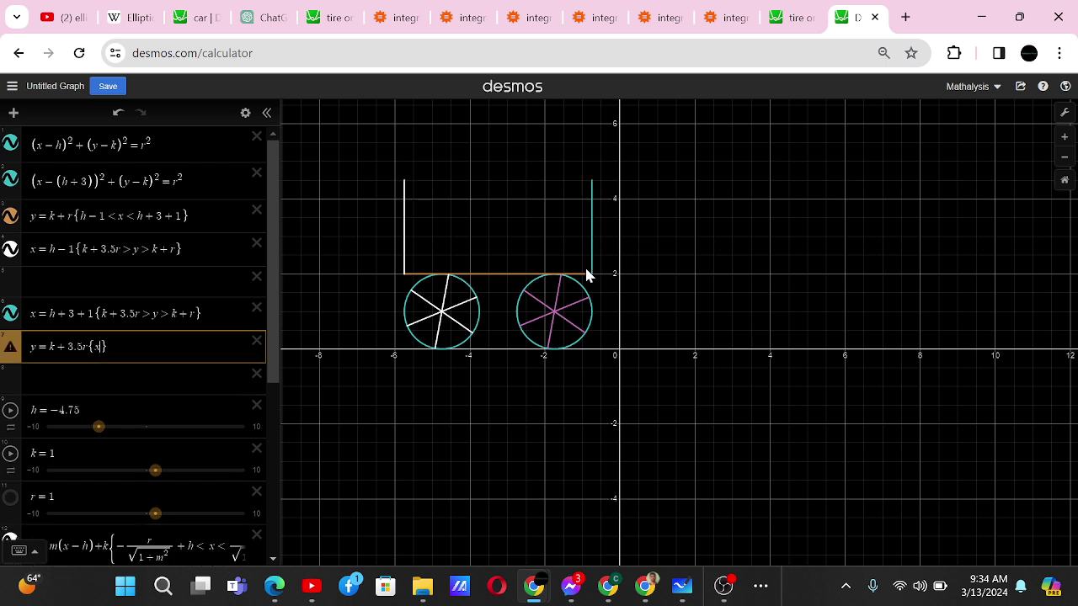
text(<h+)
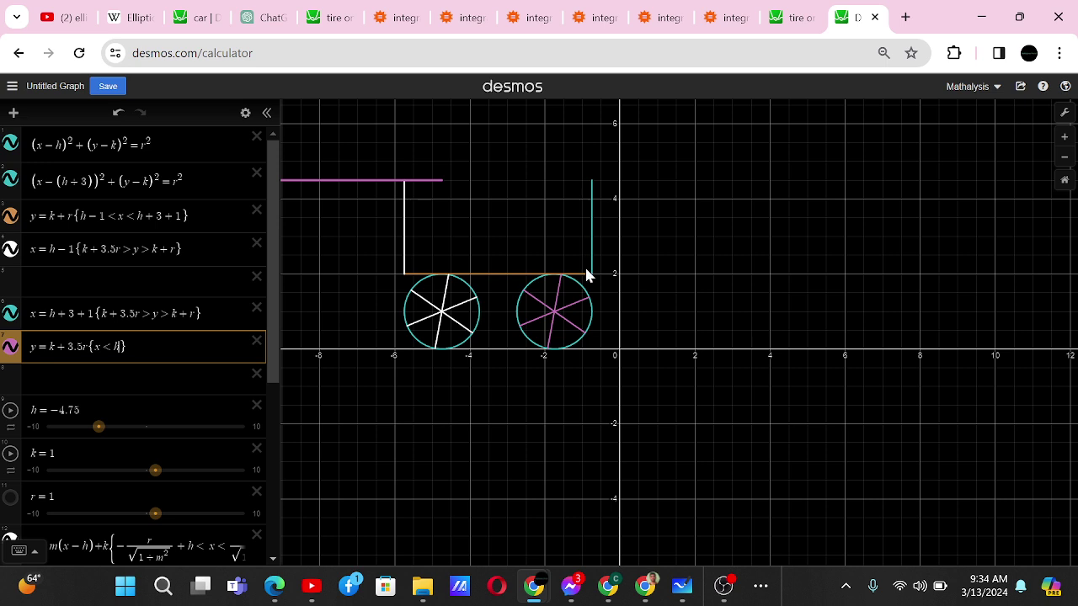
text(3+1)
text(< )
text(h+3)
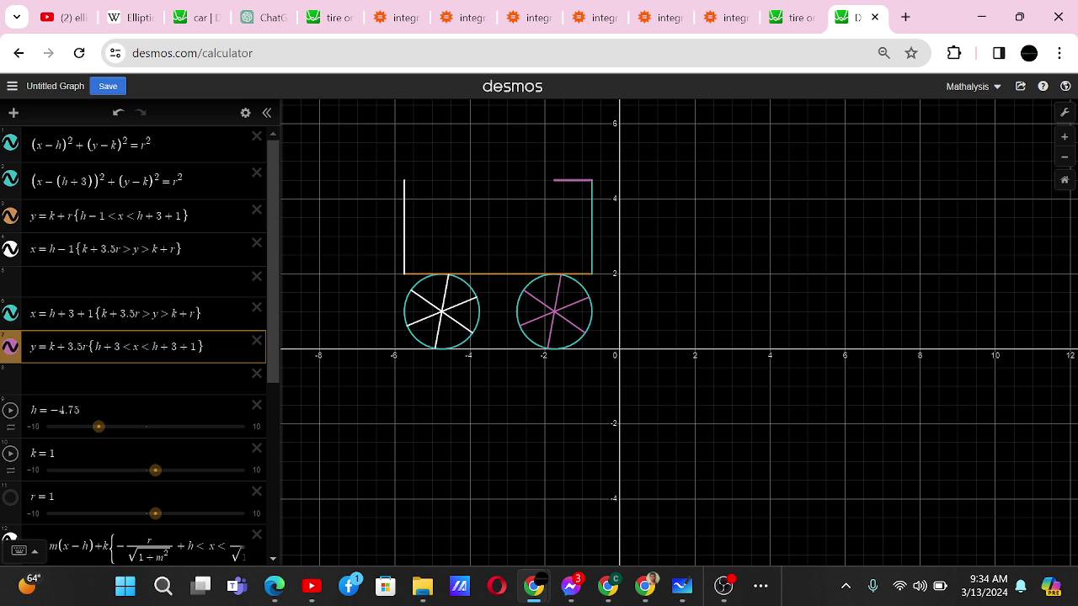
- Change the lower x bound of the y=k+3.5r line to h-1, making its restriction h-1<x<h+3+1
click(224, 377)
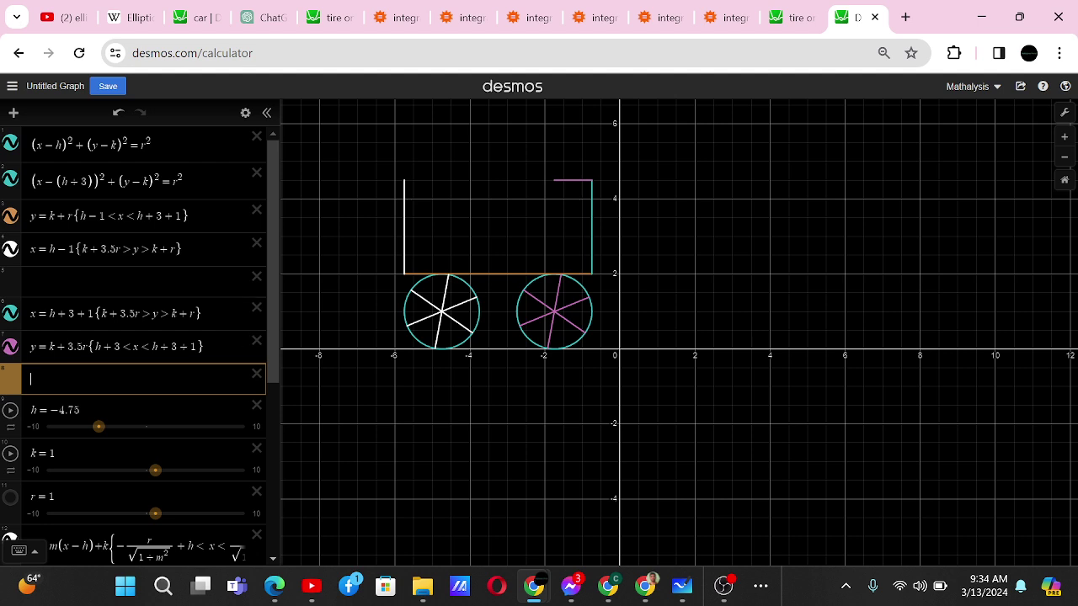
click(122, 347)
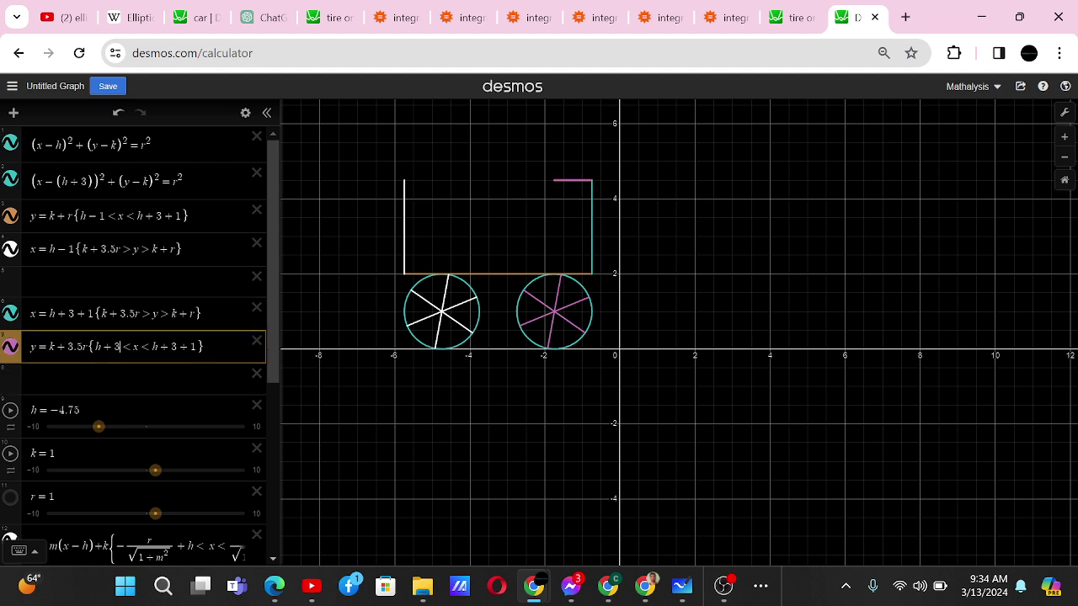
key(BackSpace)
key(BackSpace)
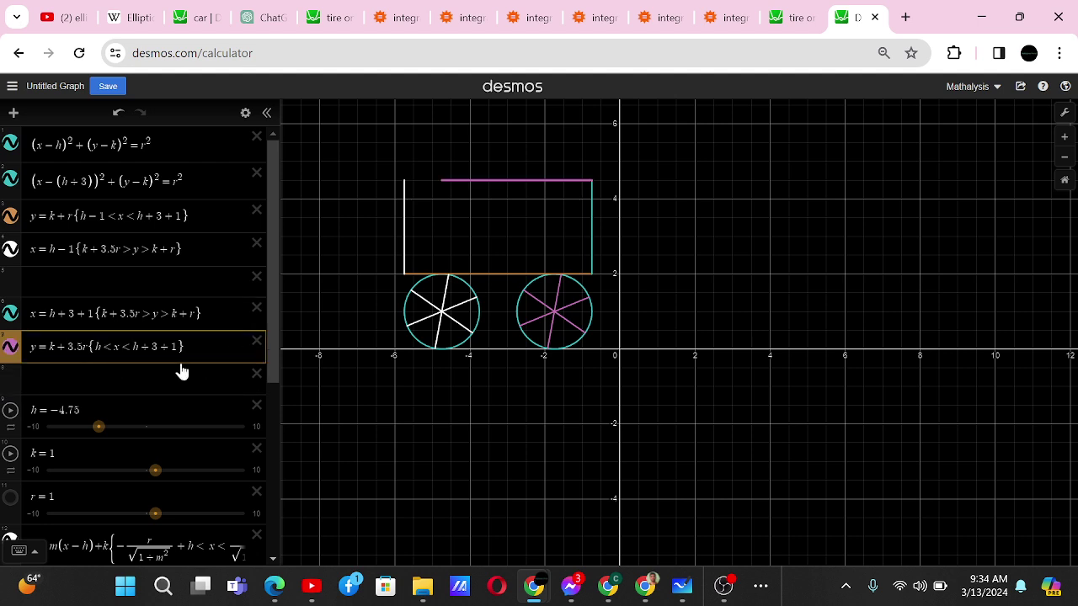
text(-1)
key(Down)
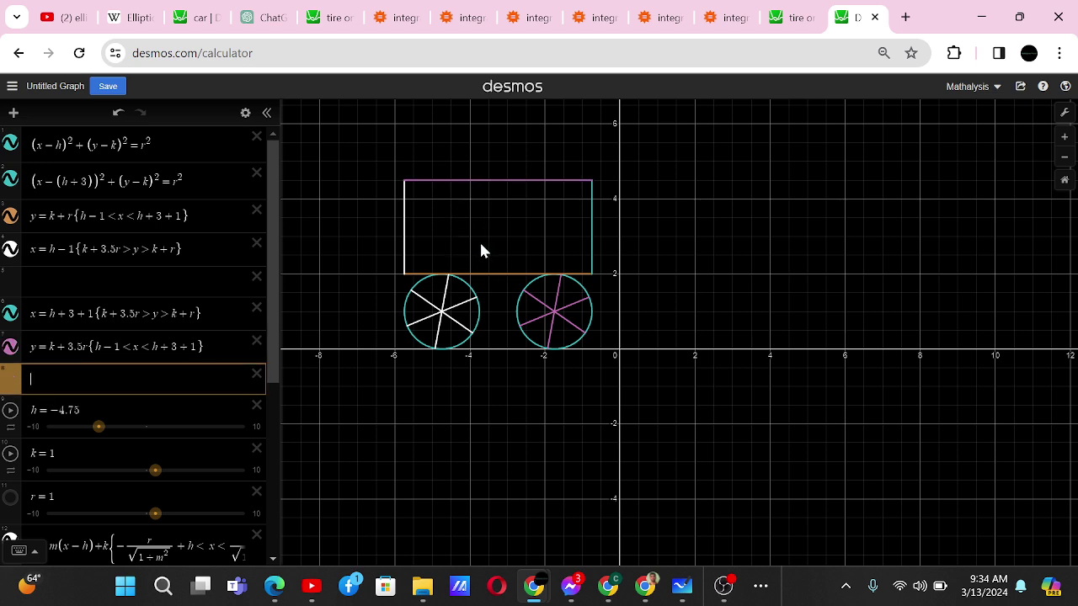
- Consult the filled body in the tire only graph and shade this one by changing the top line to k+r<y<=k+3.5r
click(792, 17)
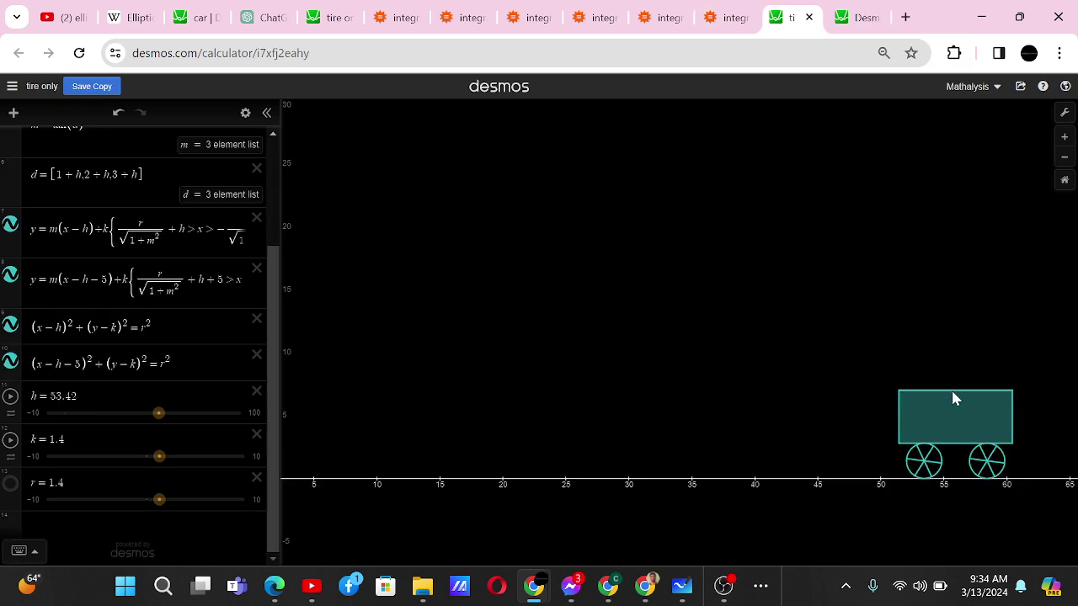
click(849, 17)
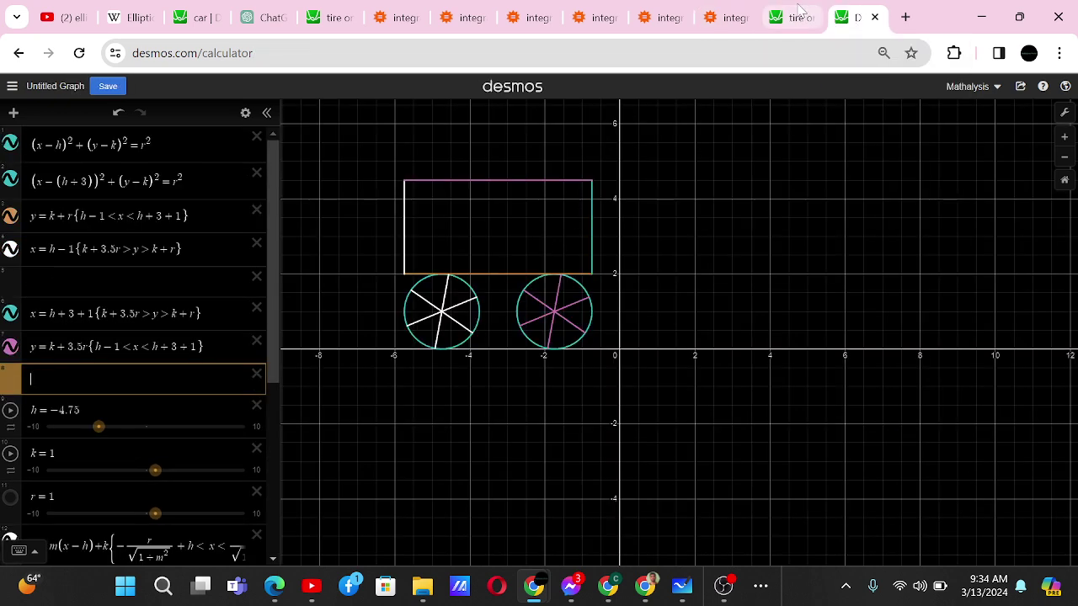
click(800, 15)
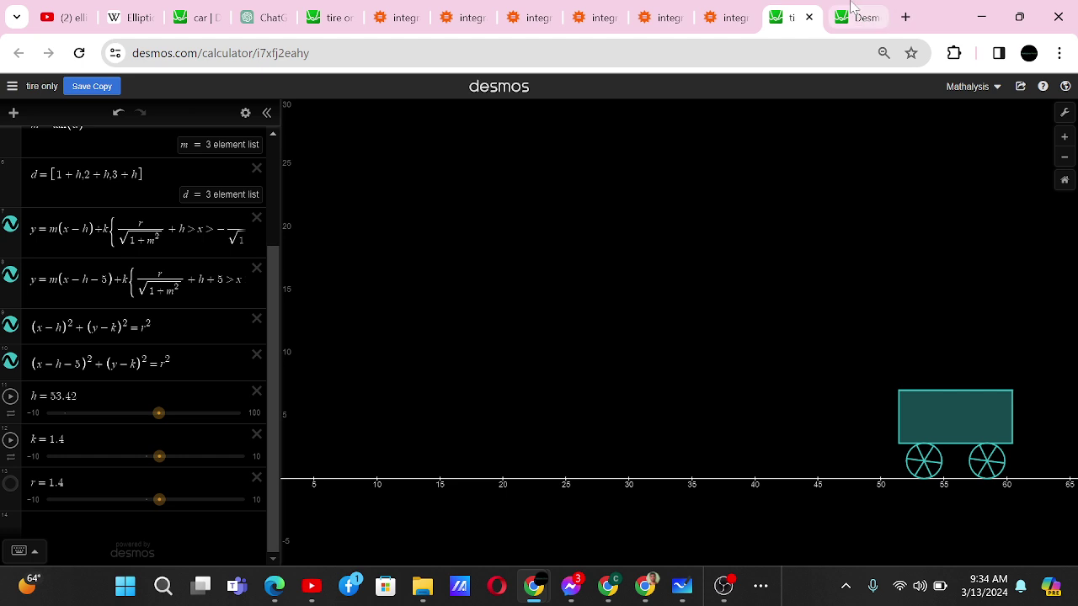
click(855, 17)
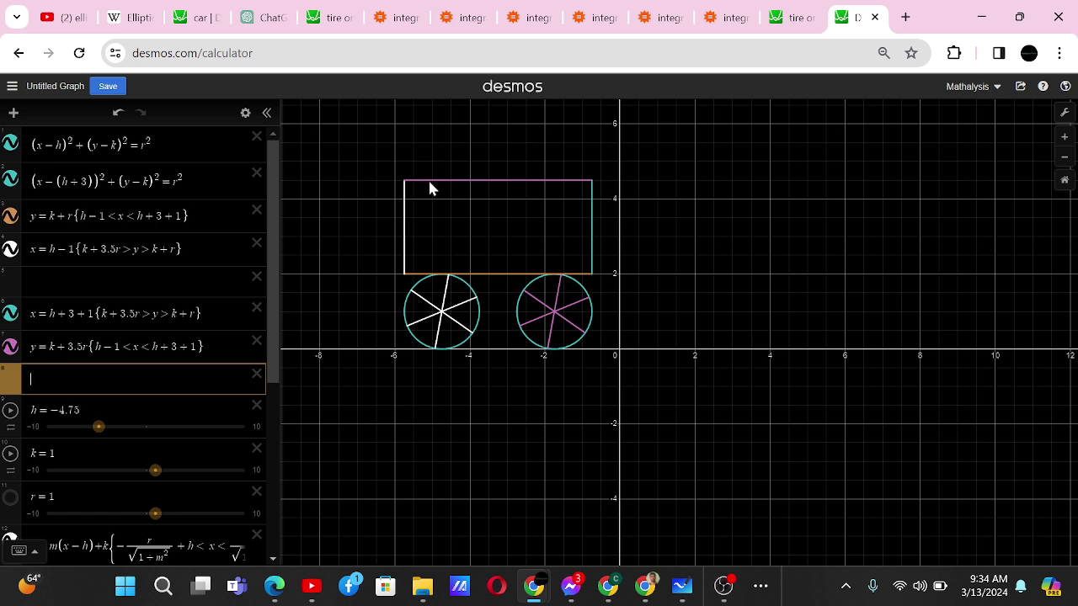
click(470, 180)
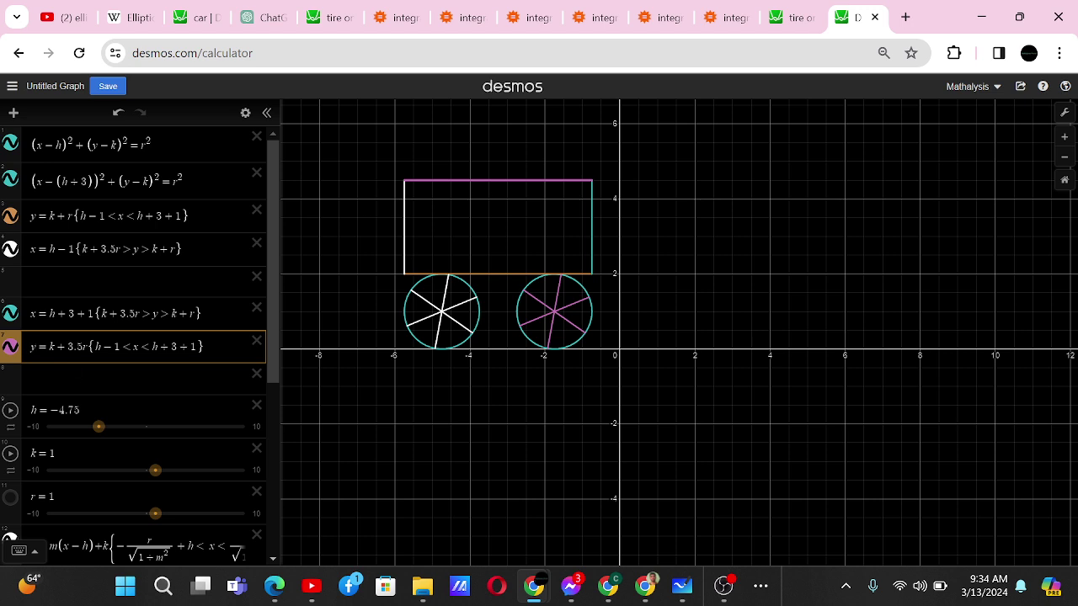
text(<)
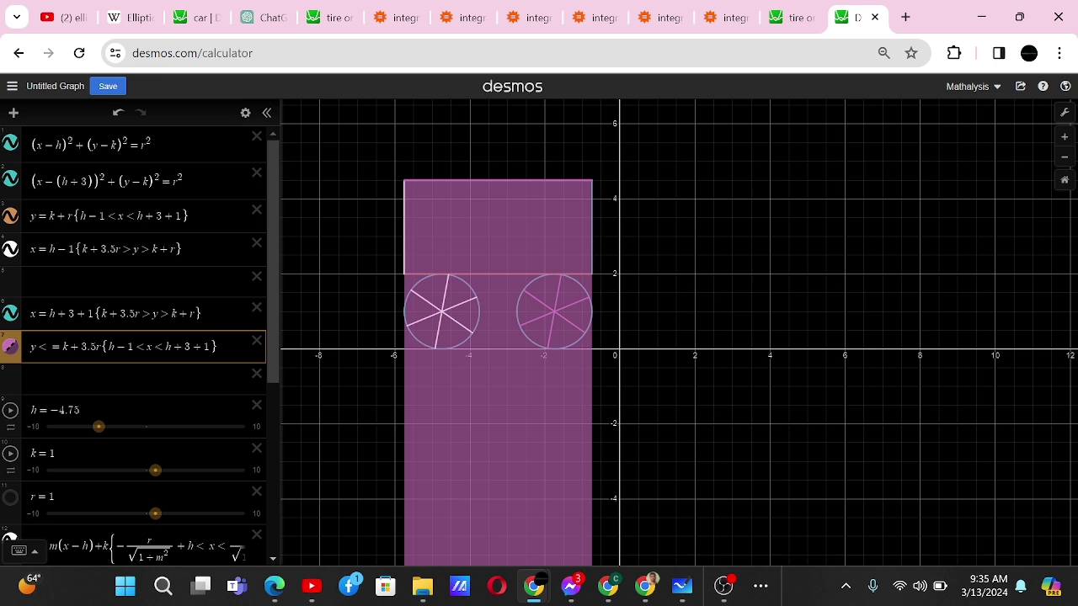
text(<=)
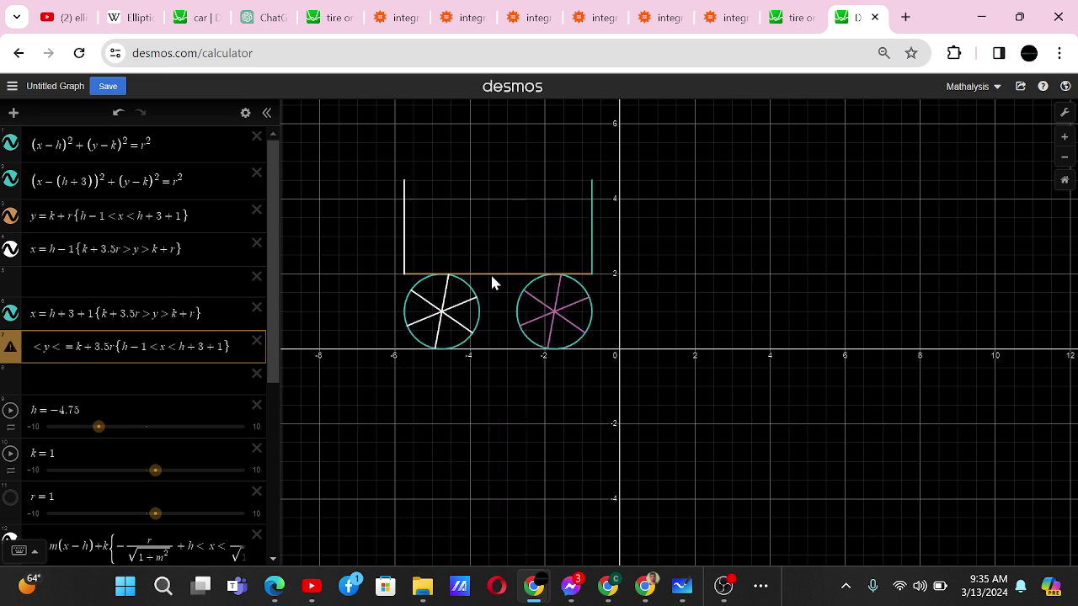
text(k+3.5r)
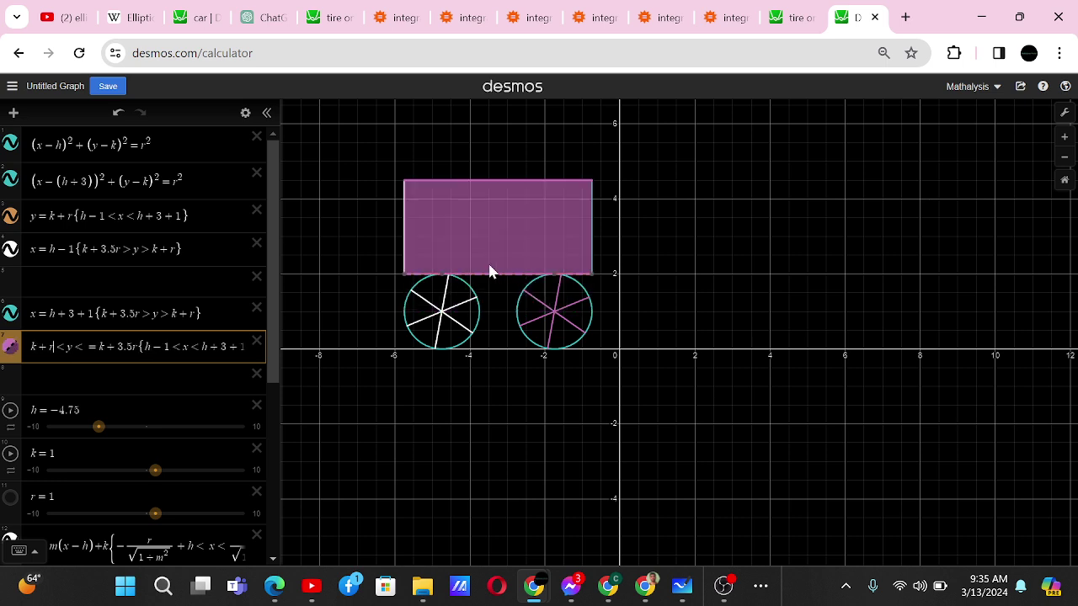
click(340, 306)
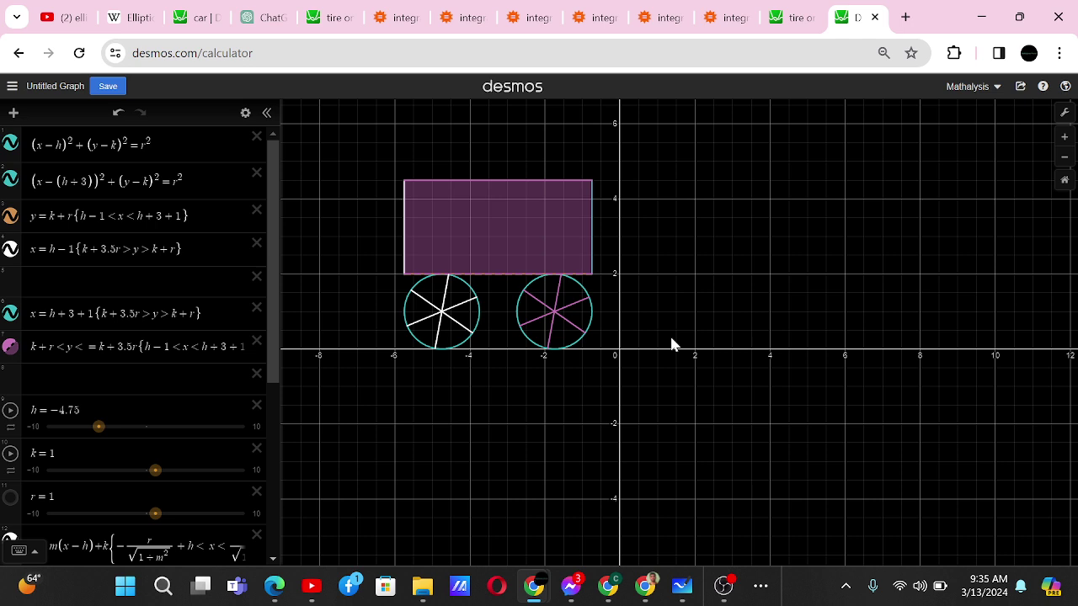
- Compare the car with the one in the tire only graph and set the r slider to 0.6
click(796, 10)
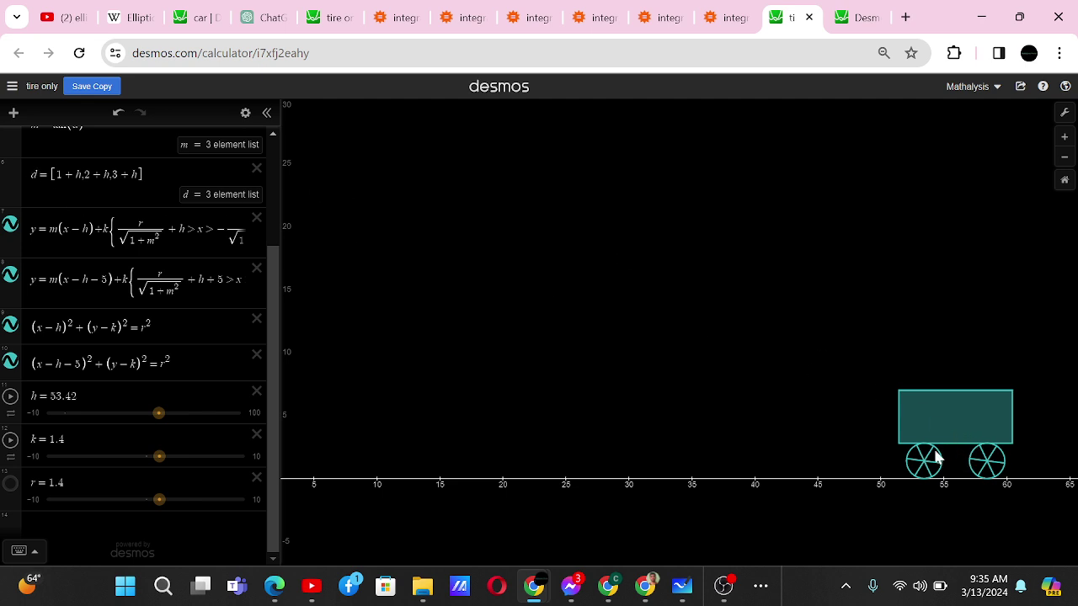
drag(811, 380, 715, 290)
click(857, 18)
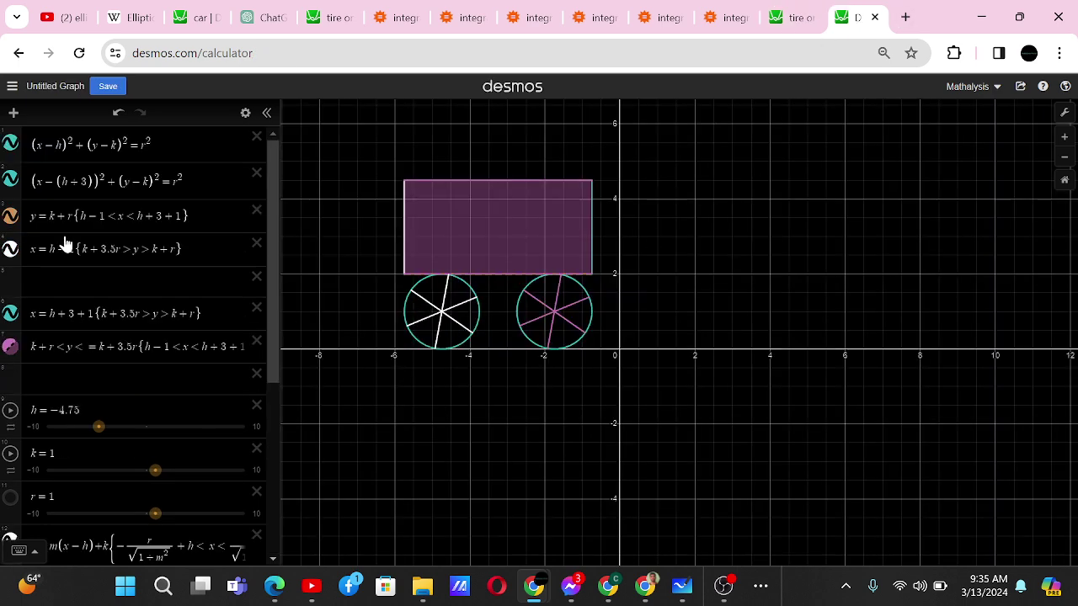
scroll(455, 262, down, 2)
drag(474, 366, 494, 408)
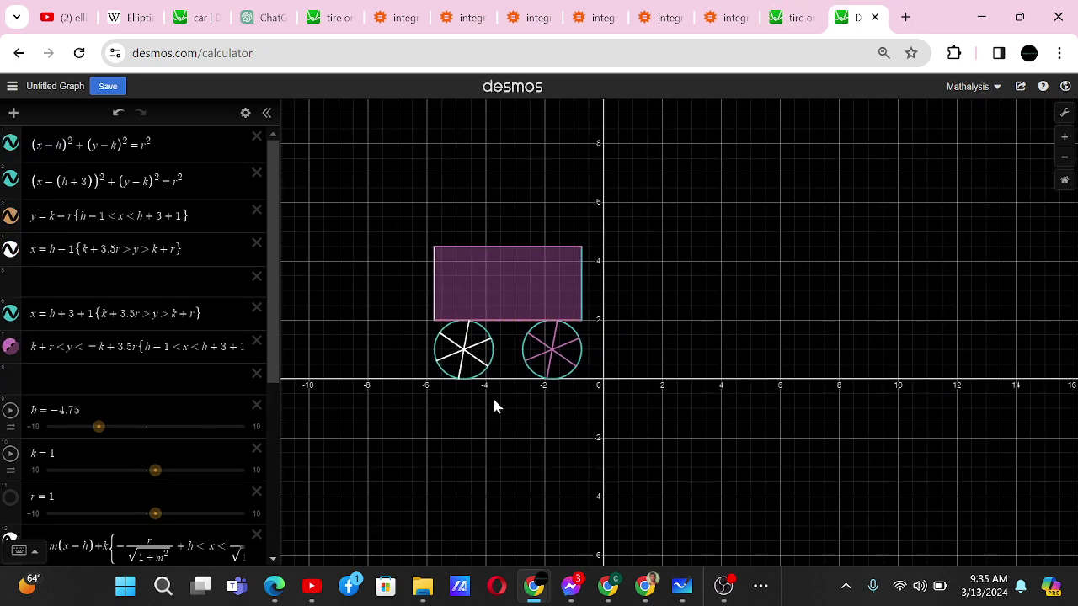
scroll(494, 408, down, 2)
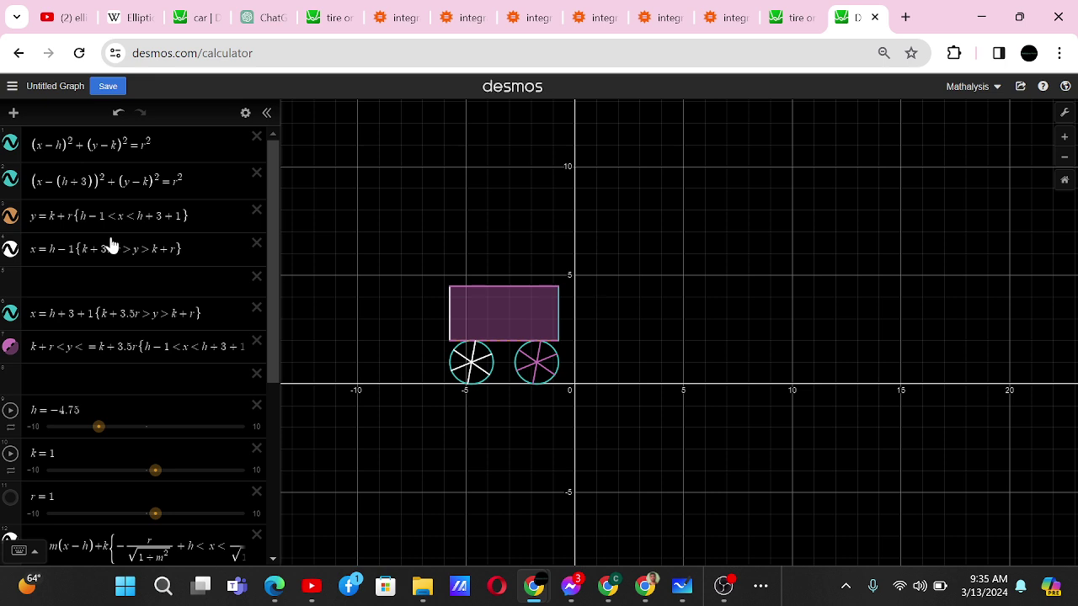
scroll(136, 381, down, 2)
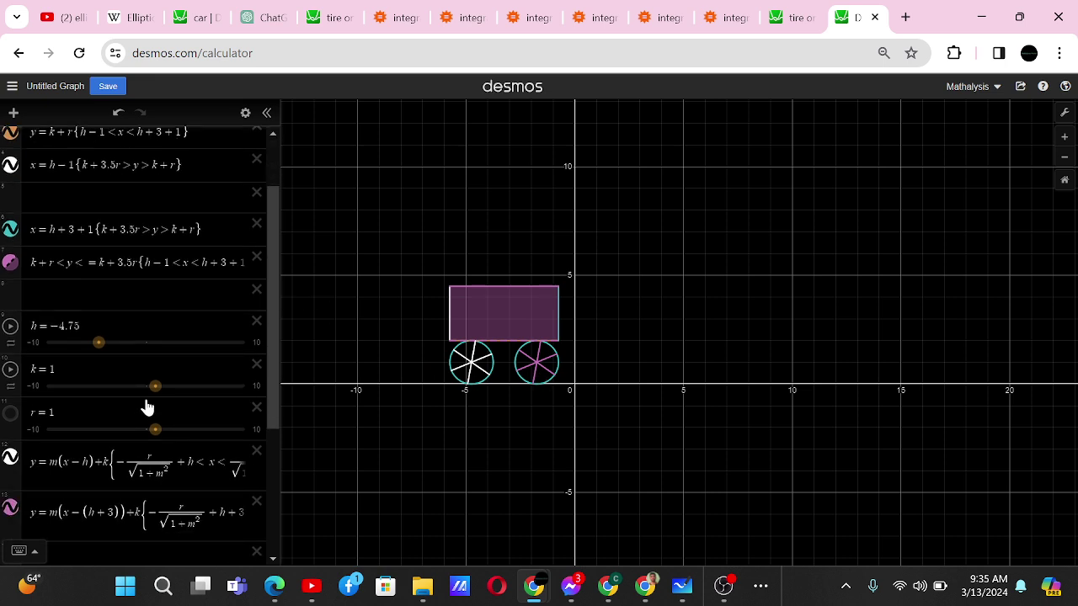
drag(155, 432, 152, 433)
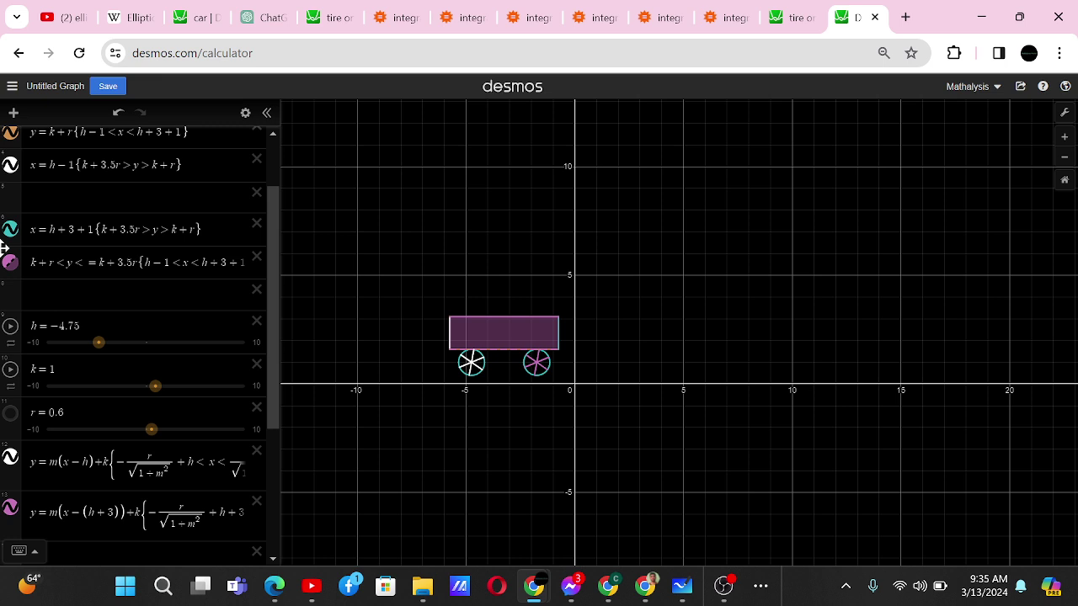
- Look over the expression list and start the h slider's animation to drive the car
scroll(6, 246, up, 2)
scroll(65, 365, down, 4)
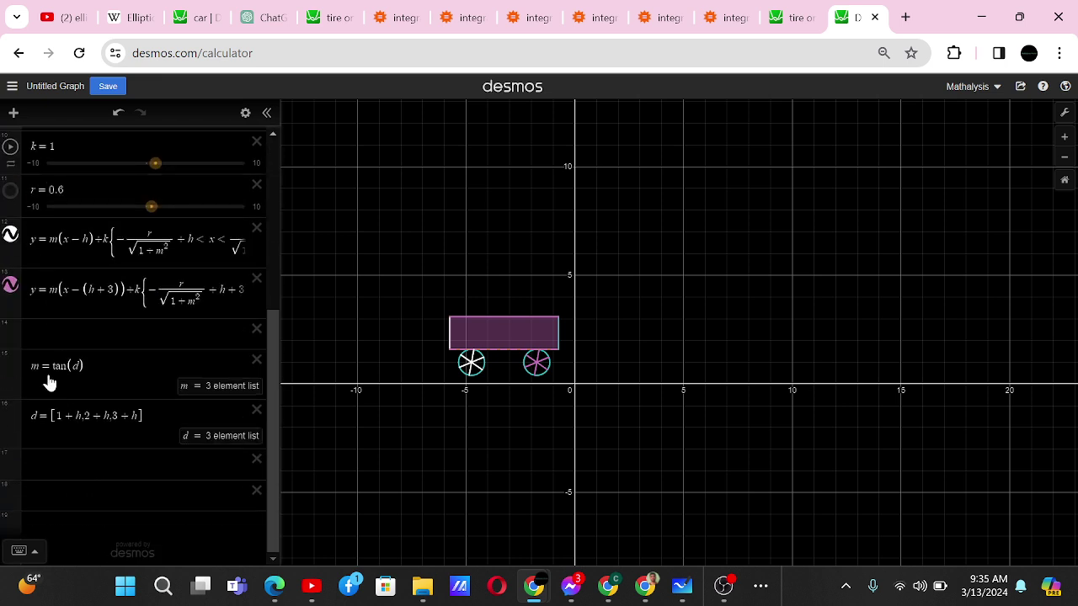
scroll(46, 386, up, 4)
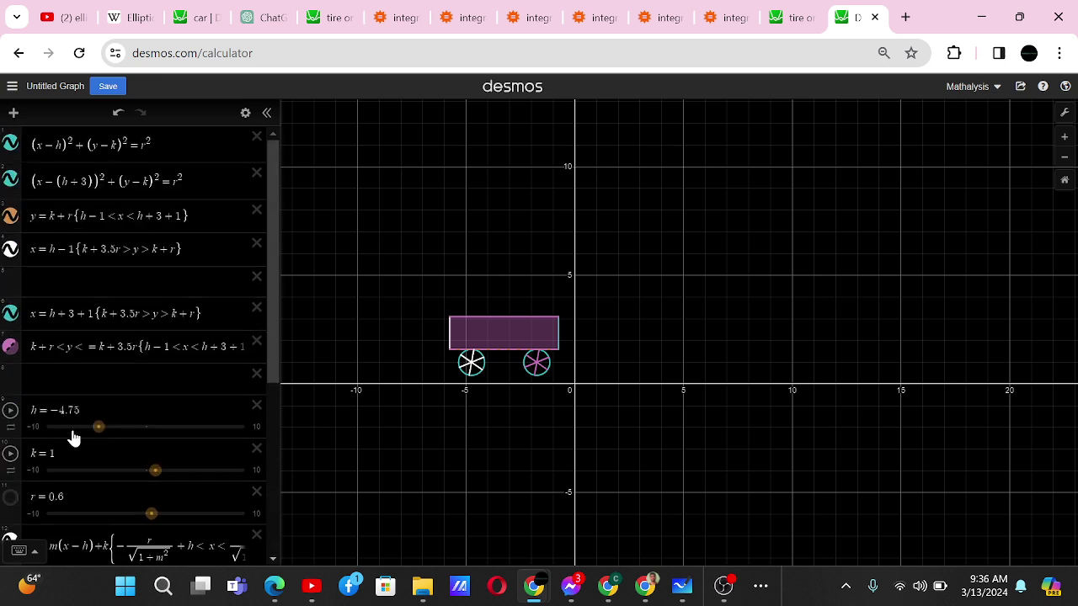
click(10, 411)
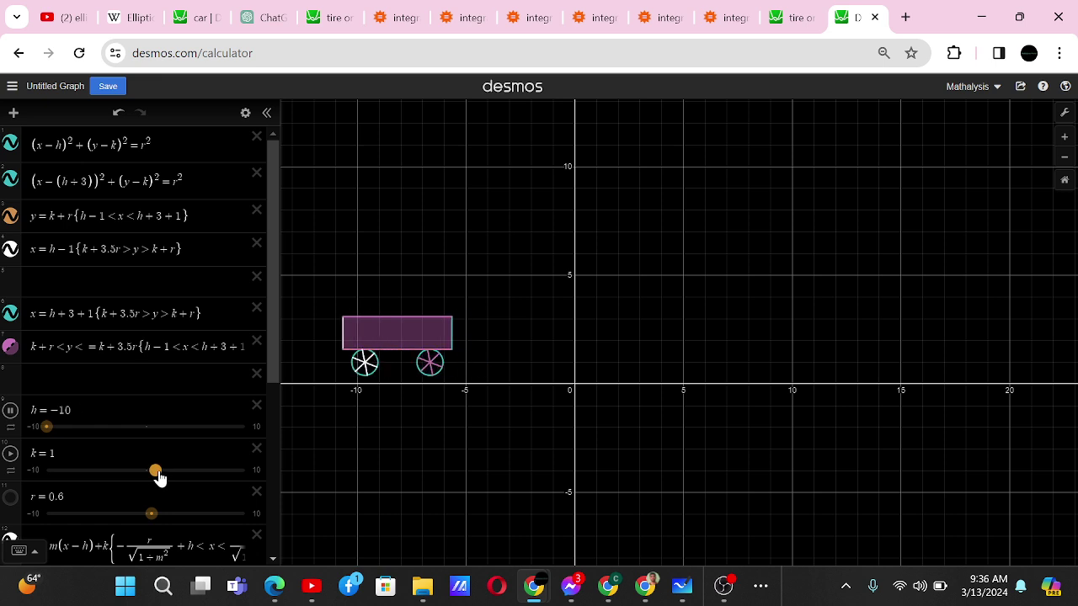
- Try k at 0 and 0.8, and set it to 0.6 so the wheels rest on the x-axis
drag(159, 477, 149, 478)
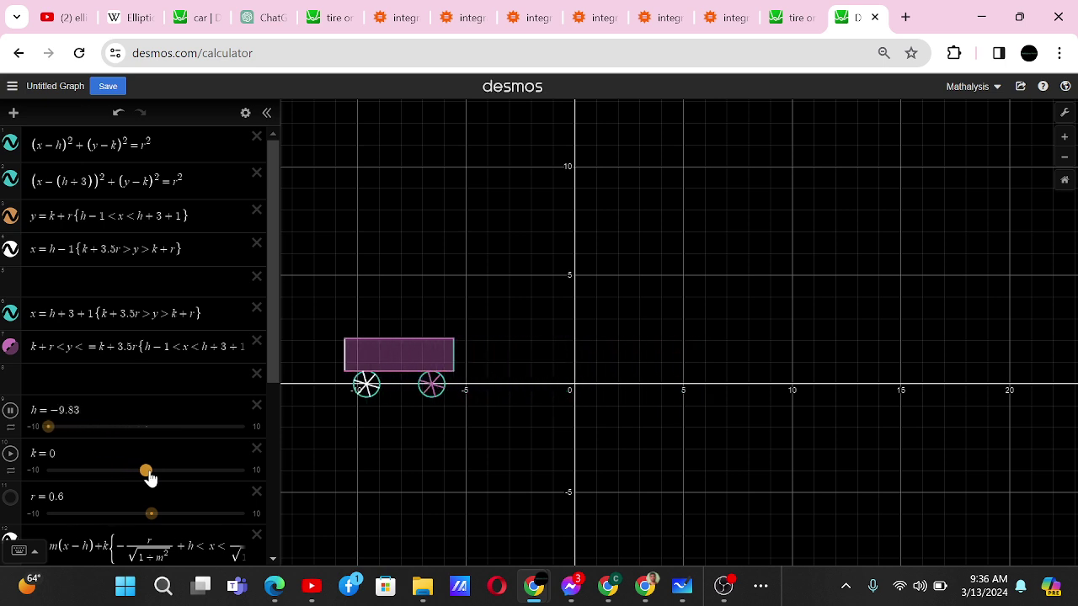
drag(151, 475, 157, 477)
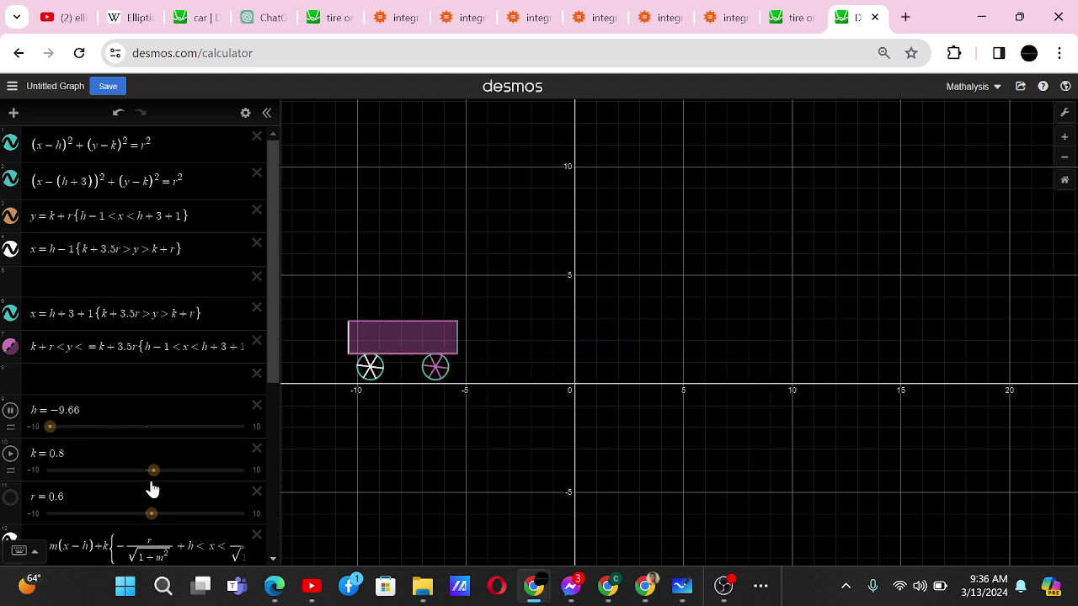
drag(154, 476, 152, 477)
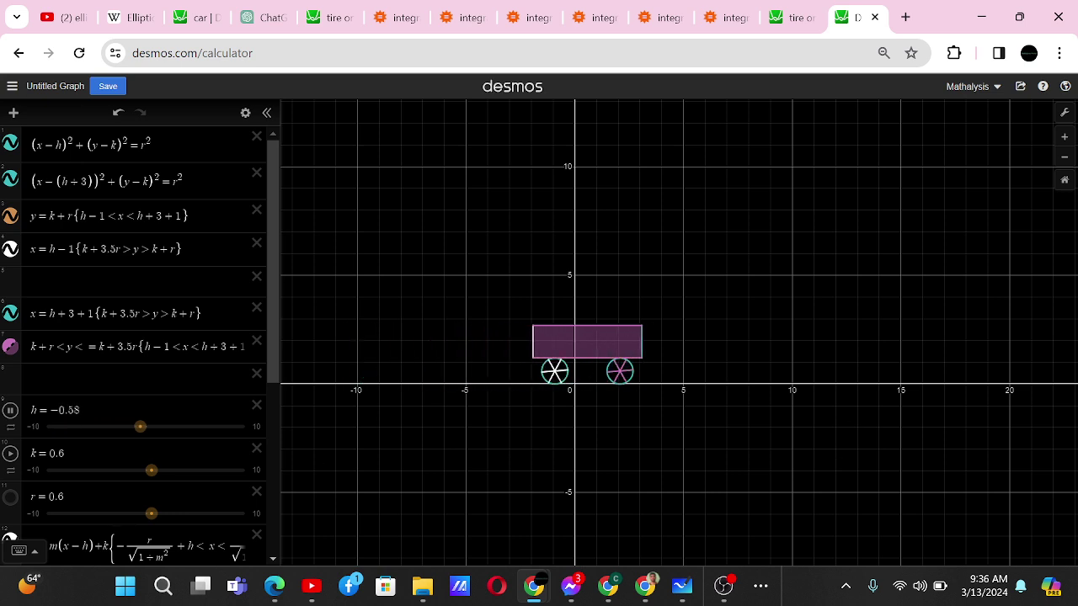
scroll(89, 352, down, 3)
scroll(90, 352, up, 3)
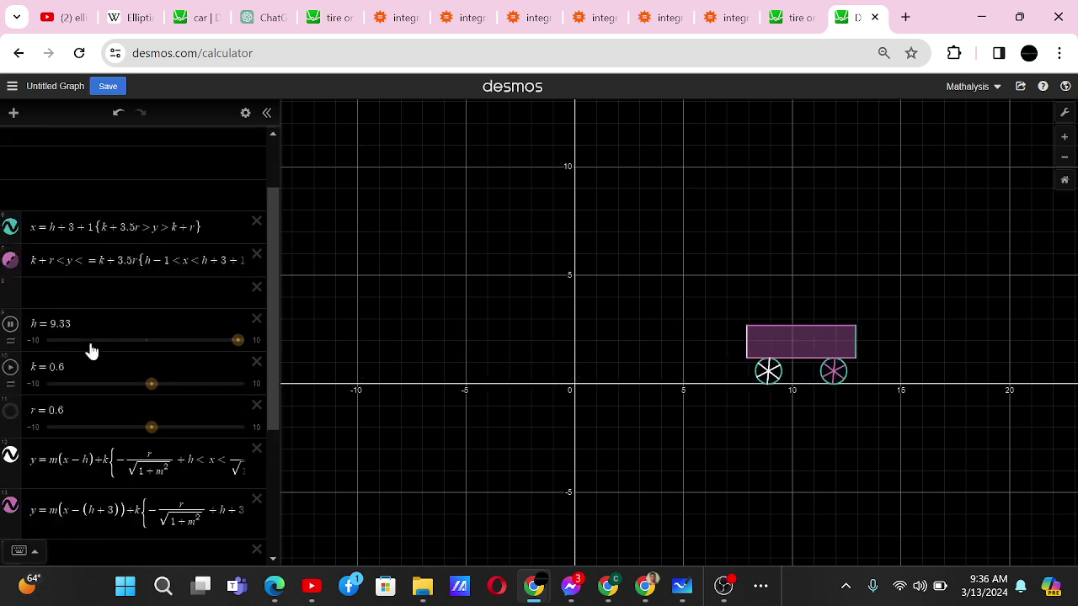